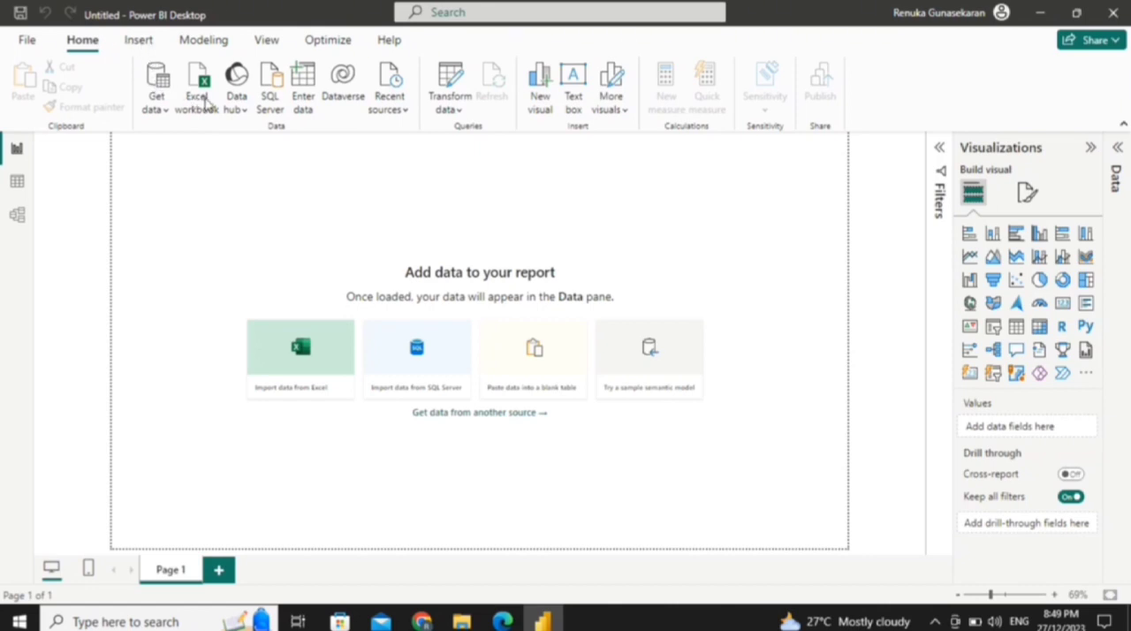
pyautogui.click(139, 40)
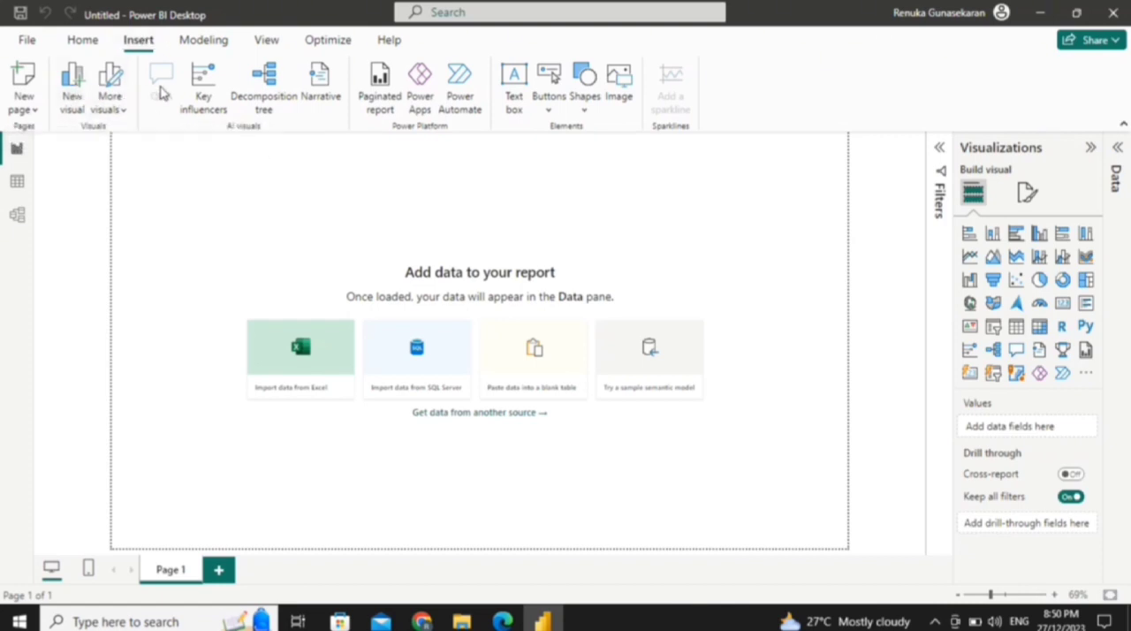
pyautogui.click(224, 40)
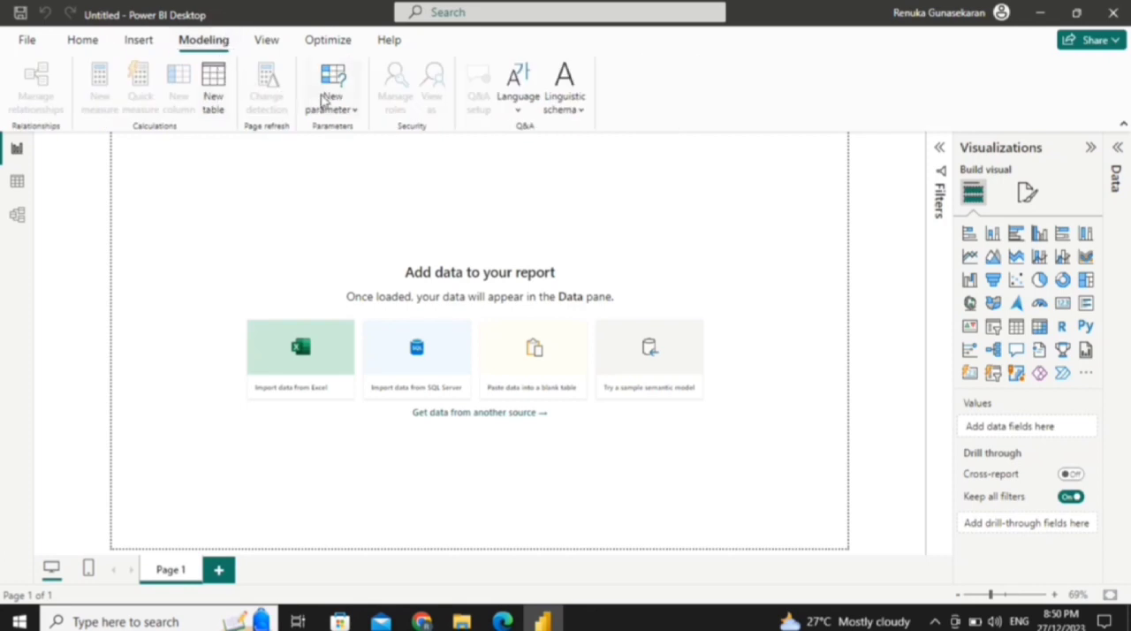
pyautogui.click(267, 40)
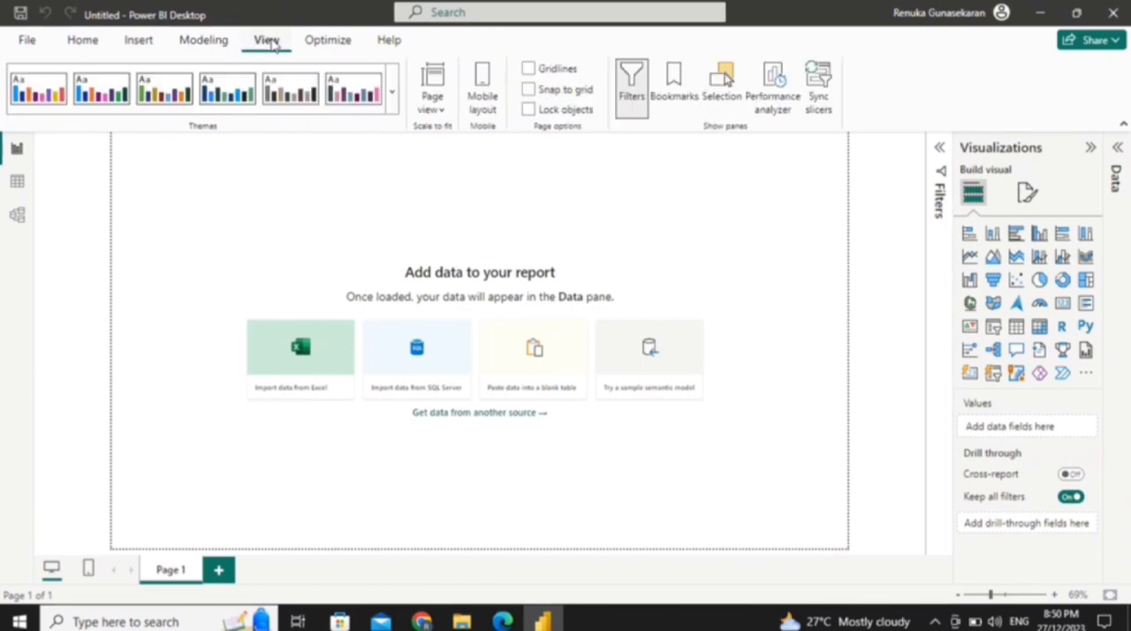
pyautogui.click(326, 46)
pyautogui.click(388, 42)
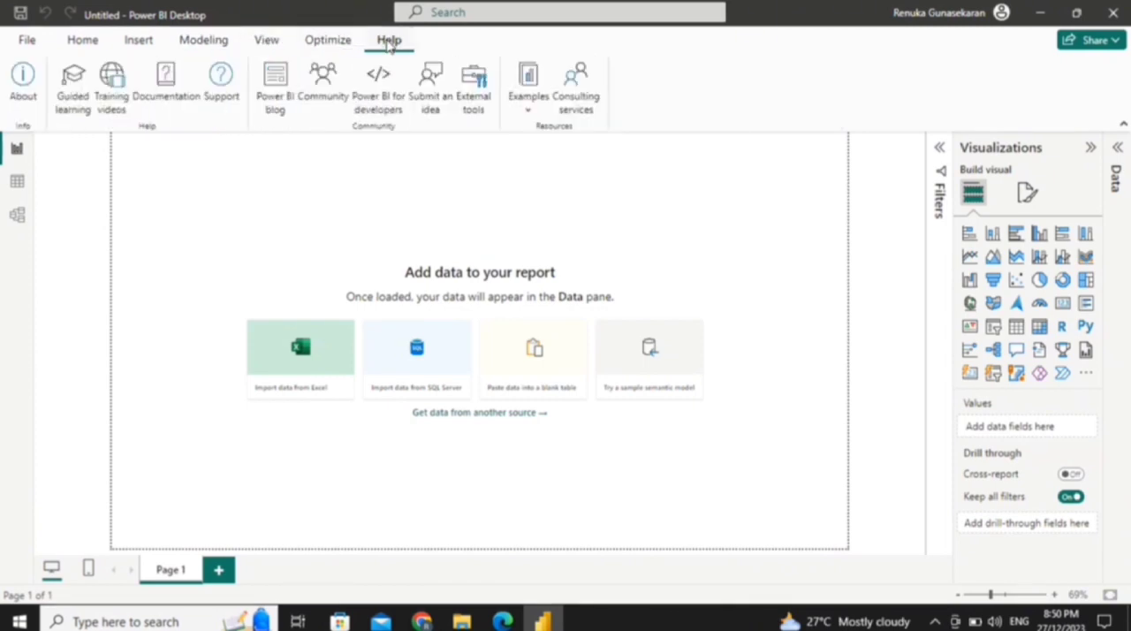
pyautogui.click(83, 40)
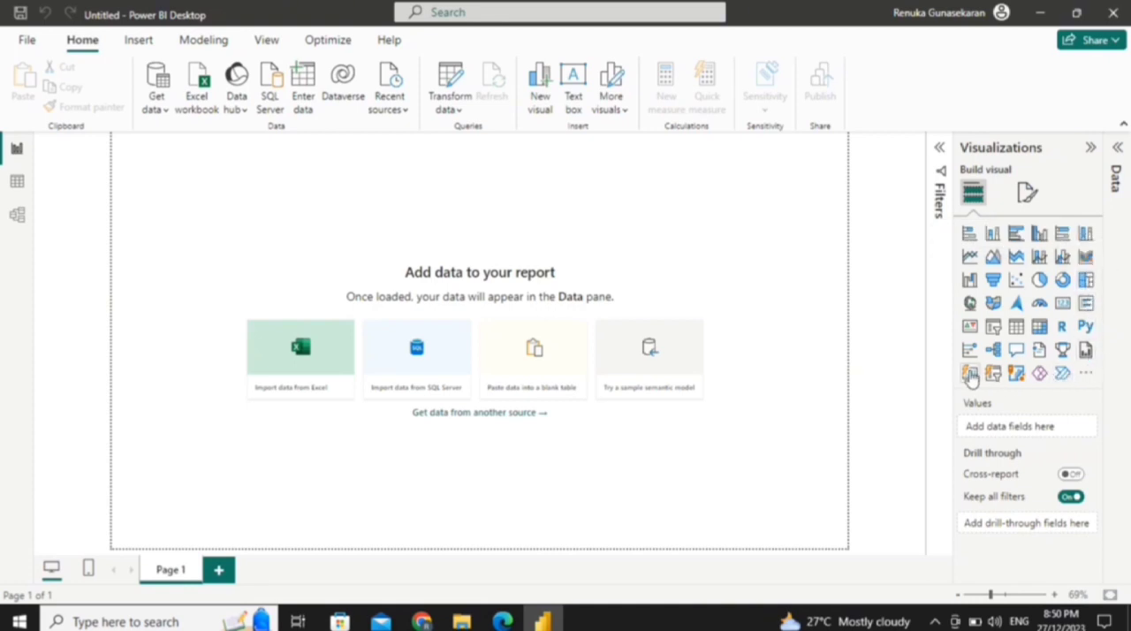
pyautogui.click(1026, 194)
# Step: Open the full data source list and examine the File, Database, Microsoft Fabric, Power Platform, Azure, Online Services and Other connectors
pyautogui.click(472, 417)
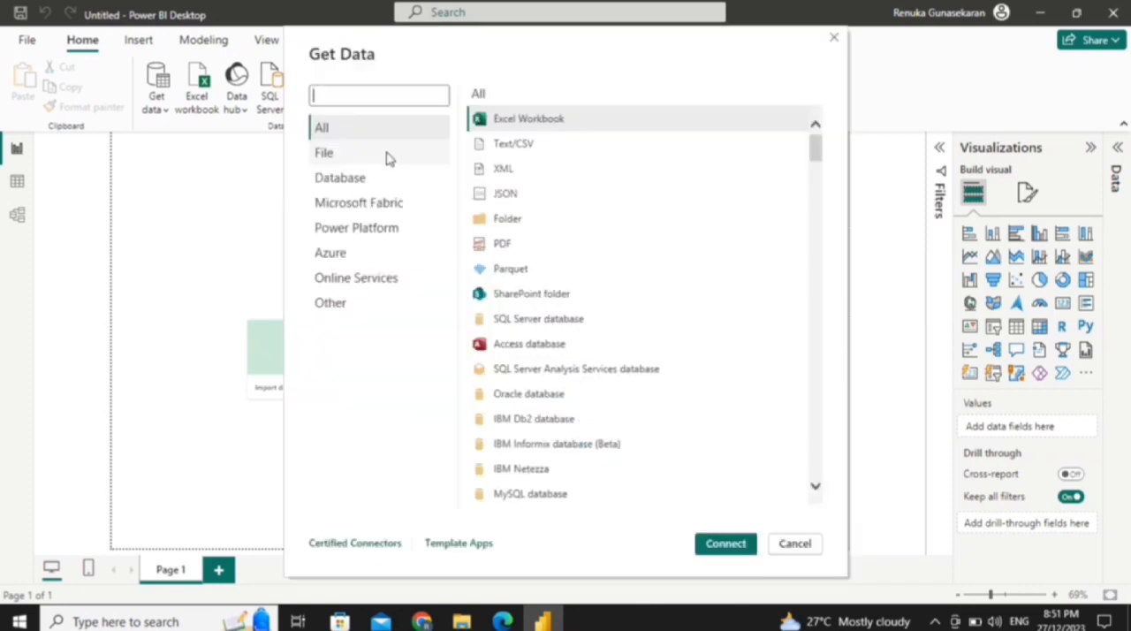
pyautogui.click(385, 155)
pyautogui.click(375, 184)
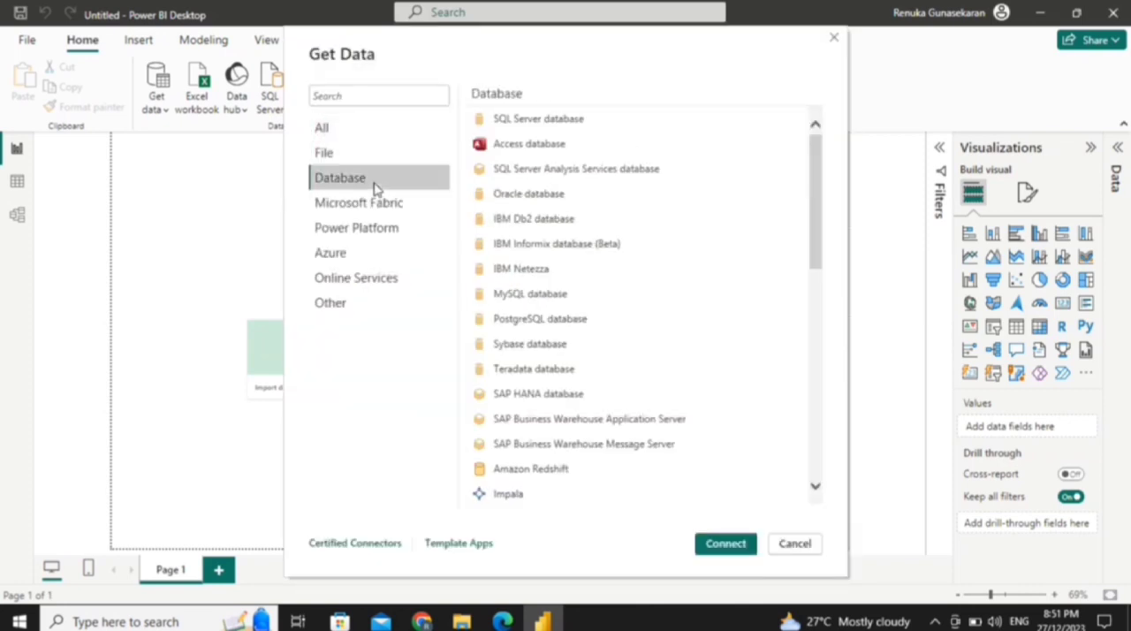
pyautogui.click(365, 208)
pyautogui.click(358, 230)
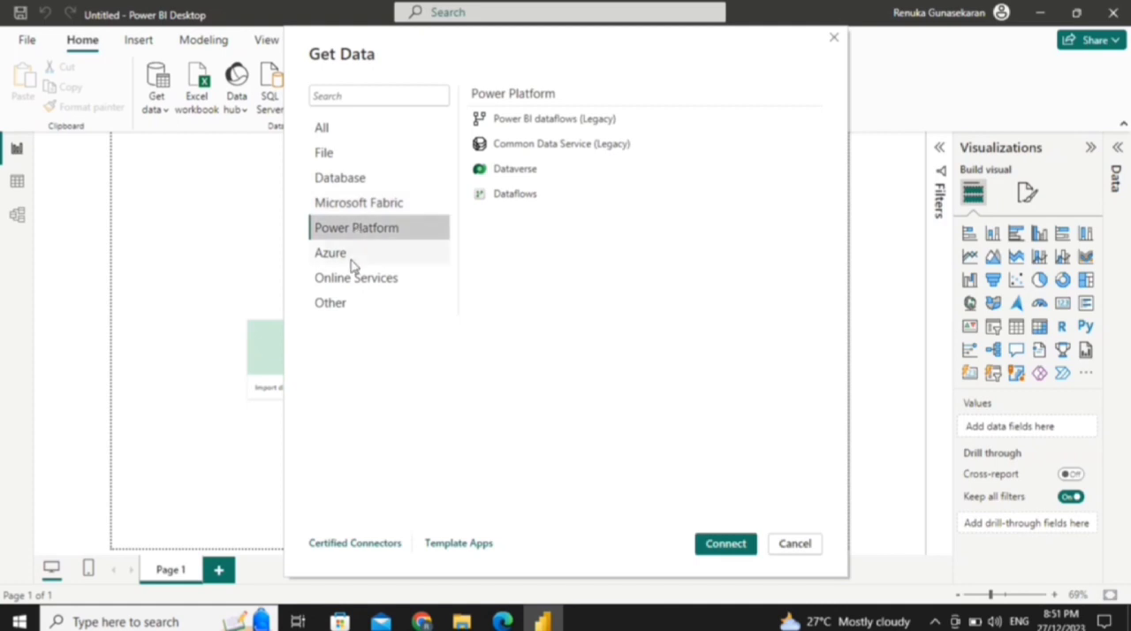
pyautogui.click(353, 256)
pyautogui.click(352, 279)
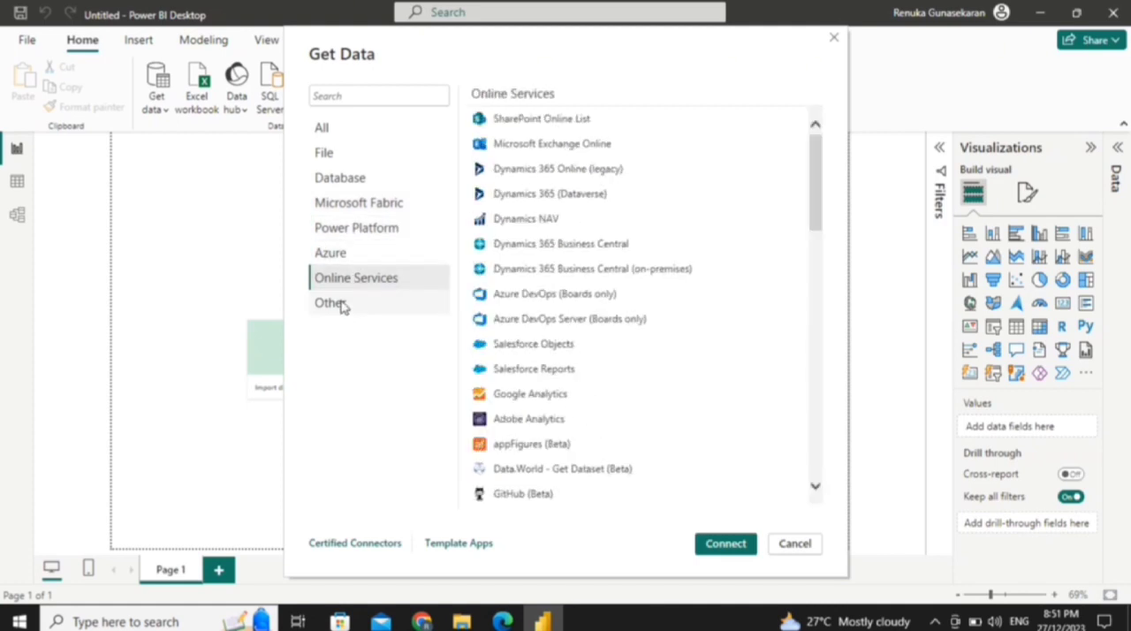
pyautogui.click(342, 304)
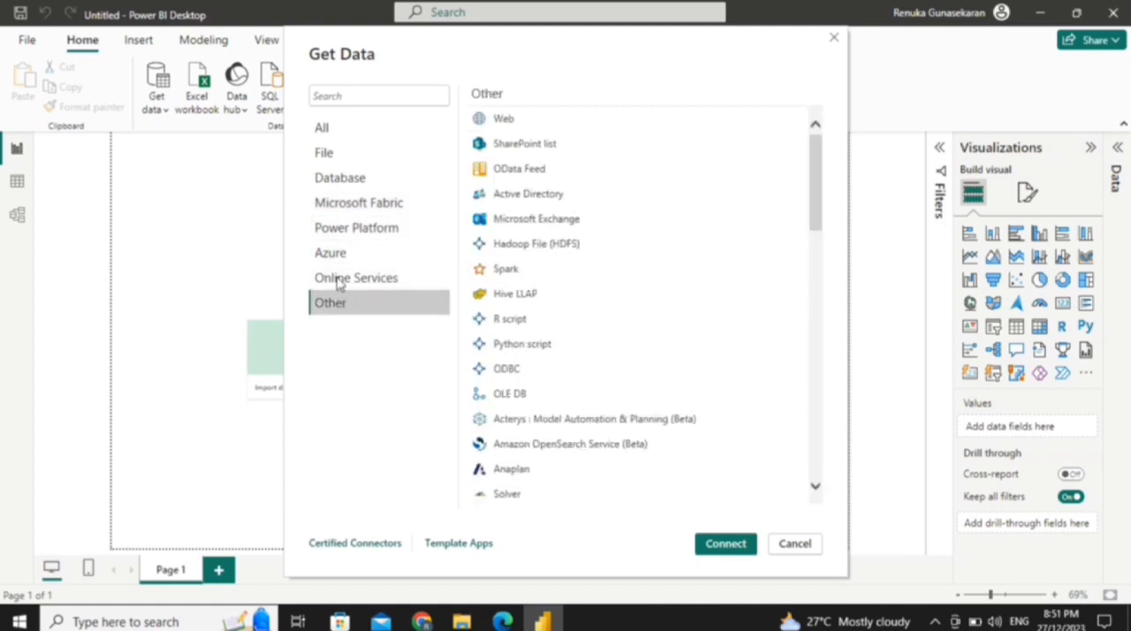
# Step: Connect to exchange-rates.csv from the Downloads folder as a Text/CSV source and open it for transformation in Power Query Editor
pyautogui.click(357, 138)
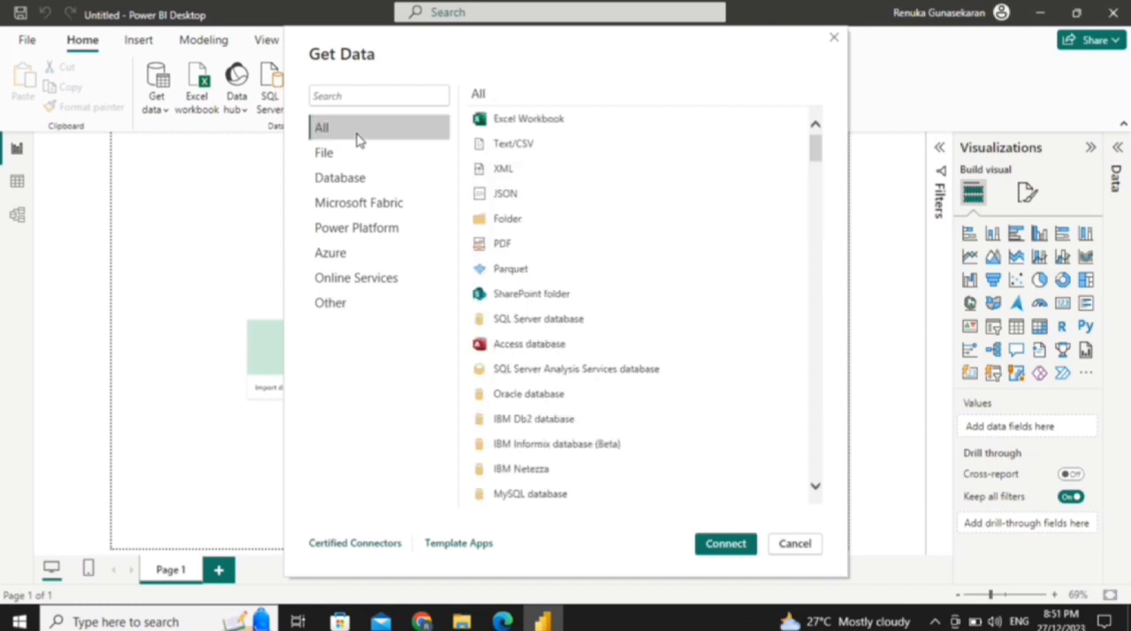
pyautogui.click(525, 154)
pyautogui.click(724, 545)
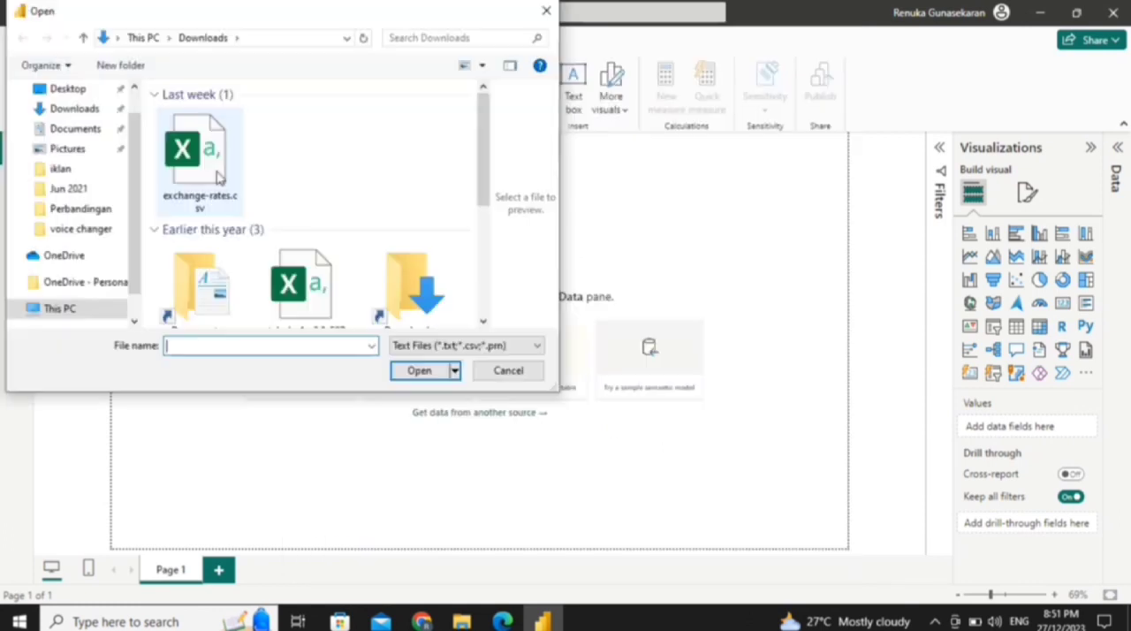
pyautogui.click(210, 171)
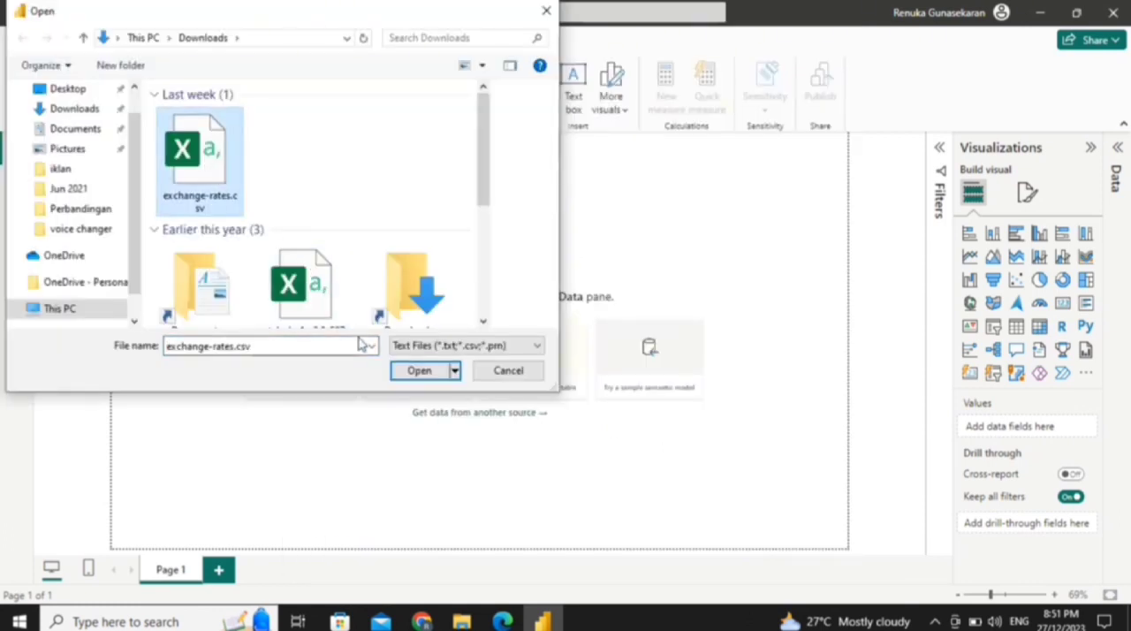
pyautogui.click(407, 373)
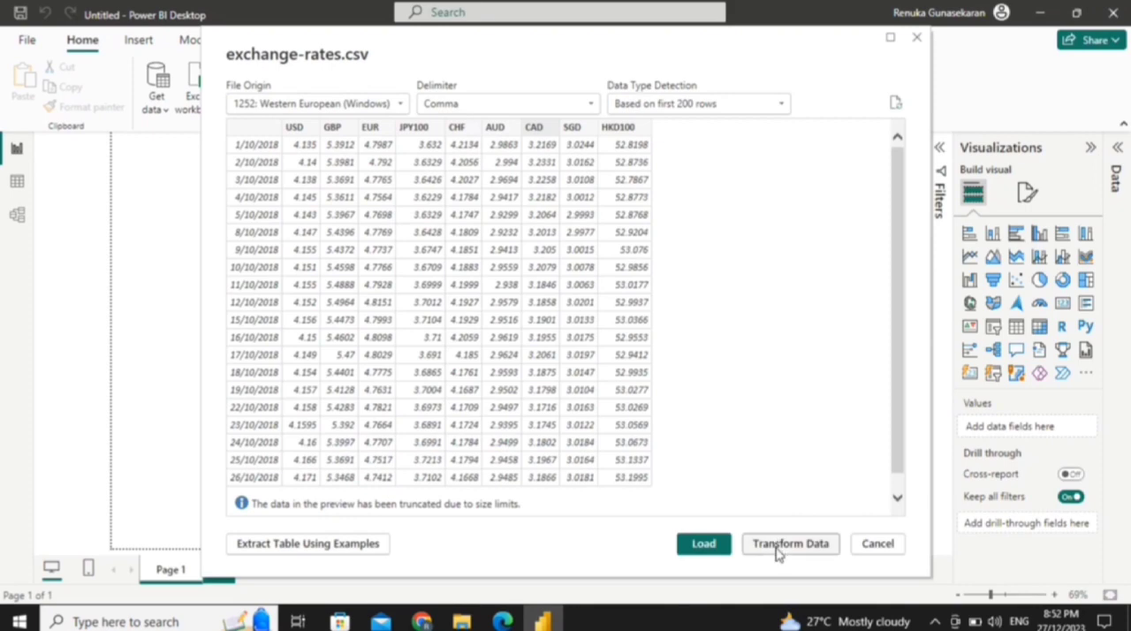
pyautogui.click(778, 553)
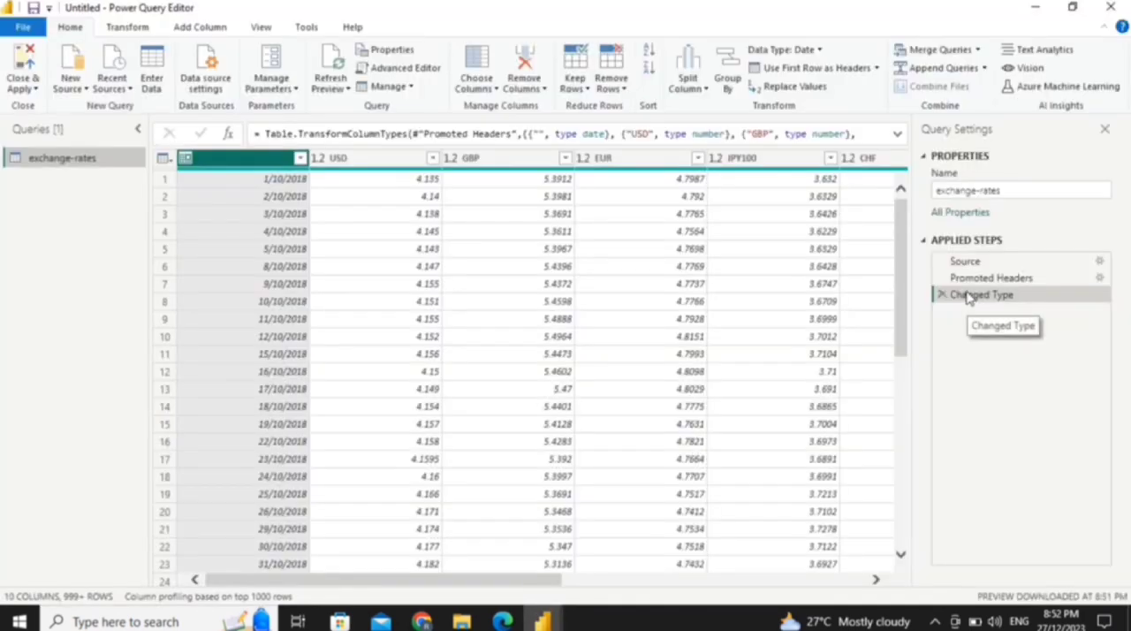
# Step: Rename the unnamed first column of the exchange-rates query to DATE
pyautogui.click(973, 284)
pyautogui.click(978, 295)
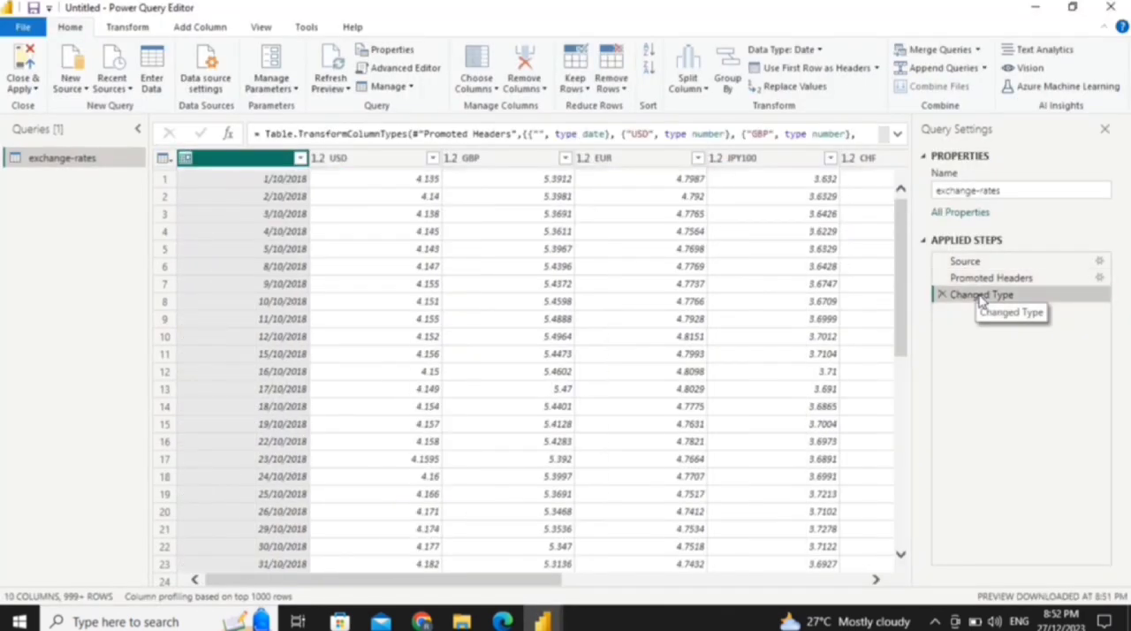
pyautogui.doubleClick(231, 160)
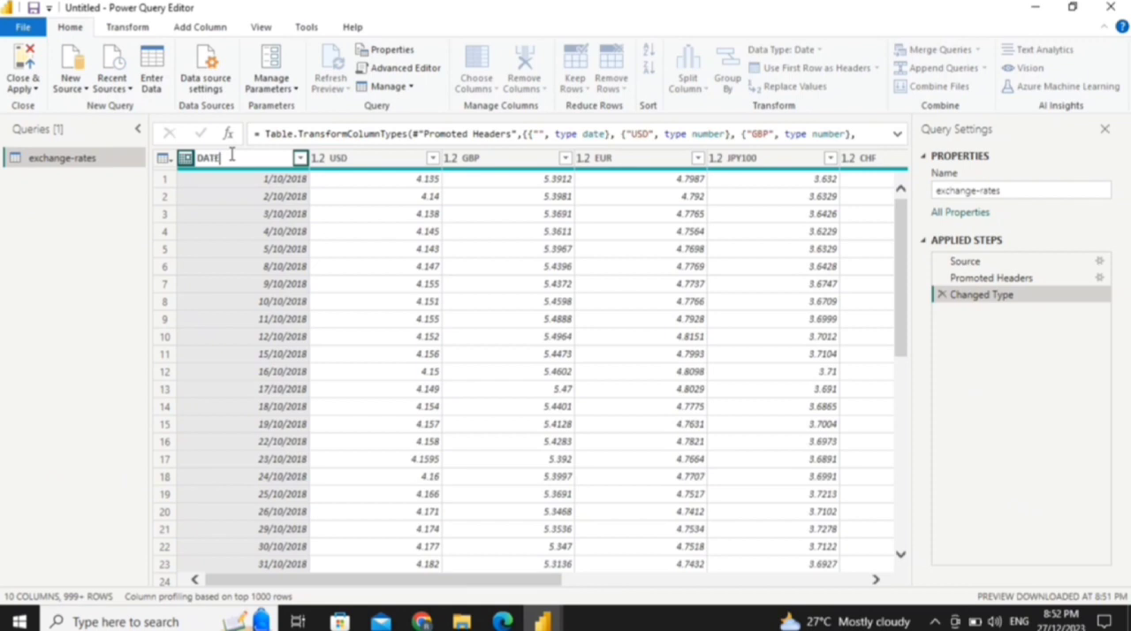
pyautogui.press('Return')
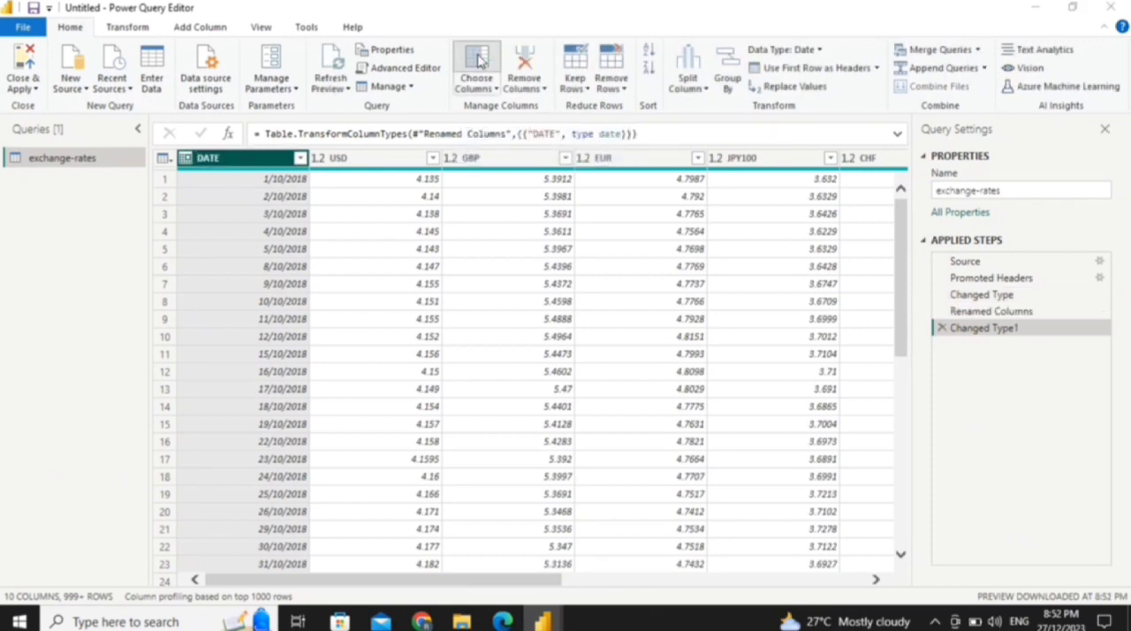
# Step: Keep only the DATE, AUD and SGD columns in the exchange-rates query
pyautogui.click(477, 59)
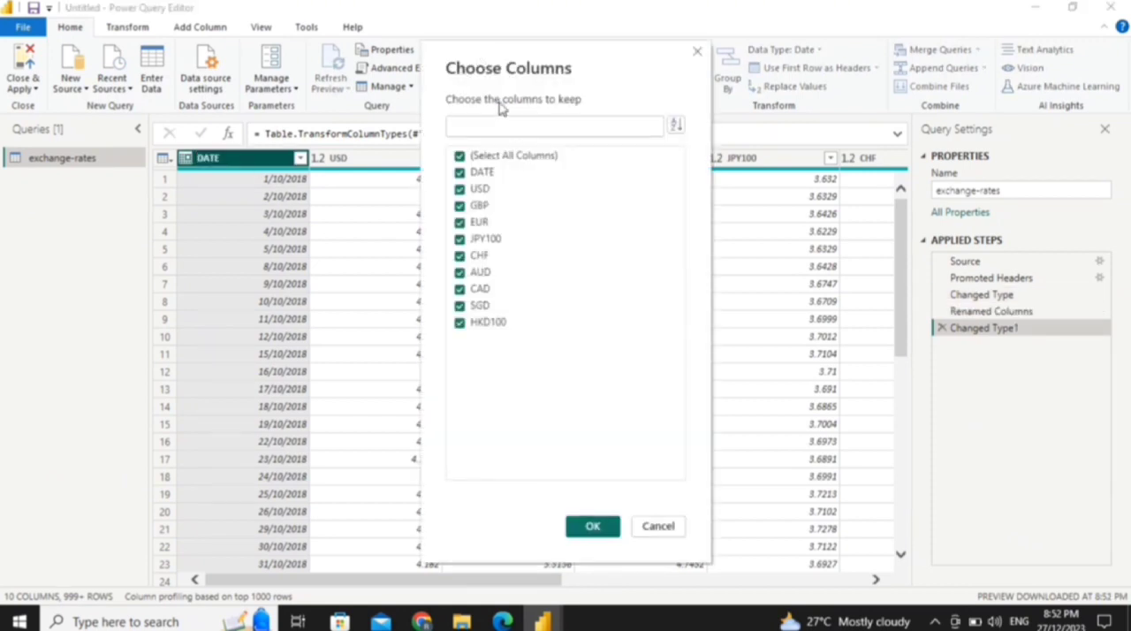
pyautogui.click(533, 159)
pyautogui.click(489, 175)
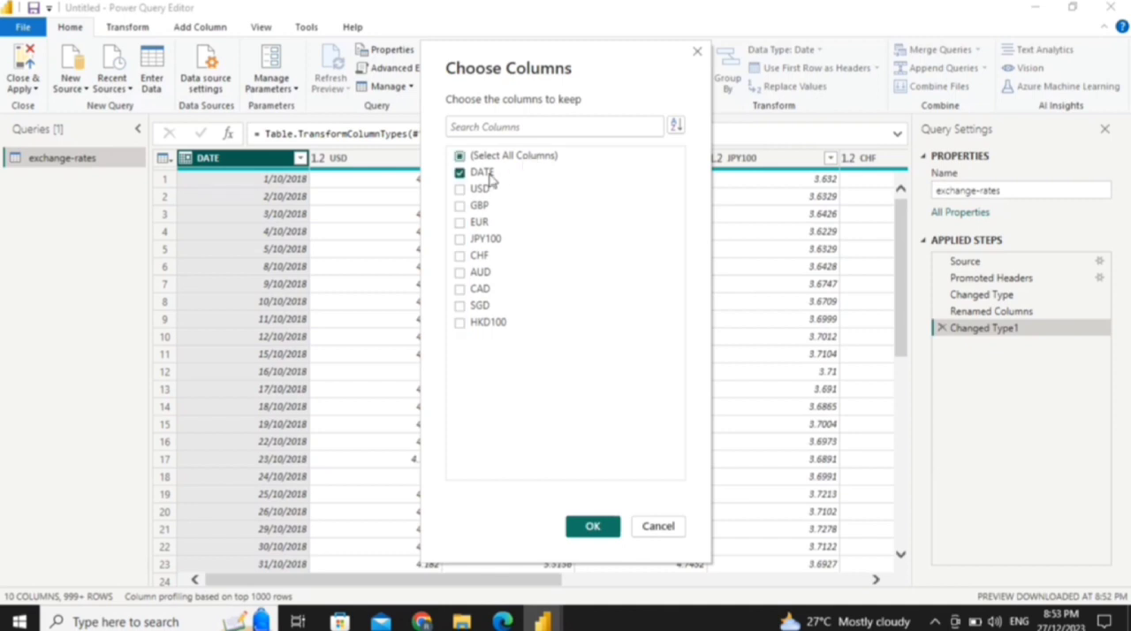
pyautogui.click(481, 276)
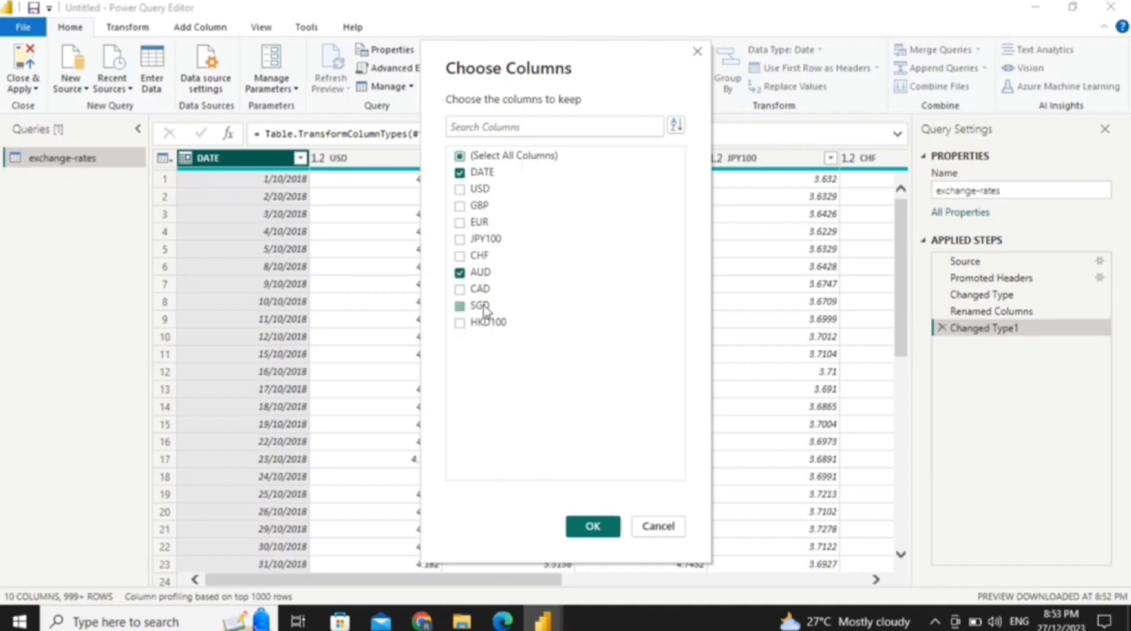
pyautogui.click(590, 526)
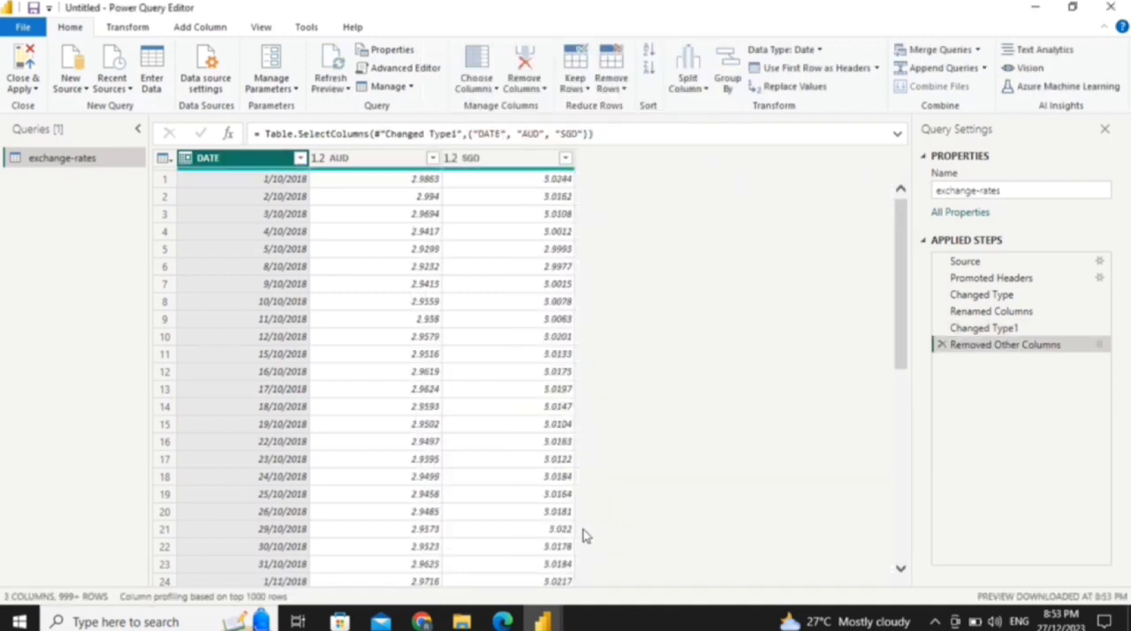
# Step: Change the data type of the AUD and SGD columns to fixed decimal number
pyautogui.click(318, 158)
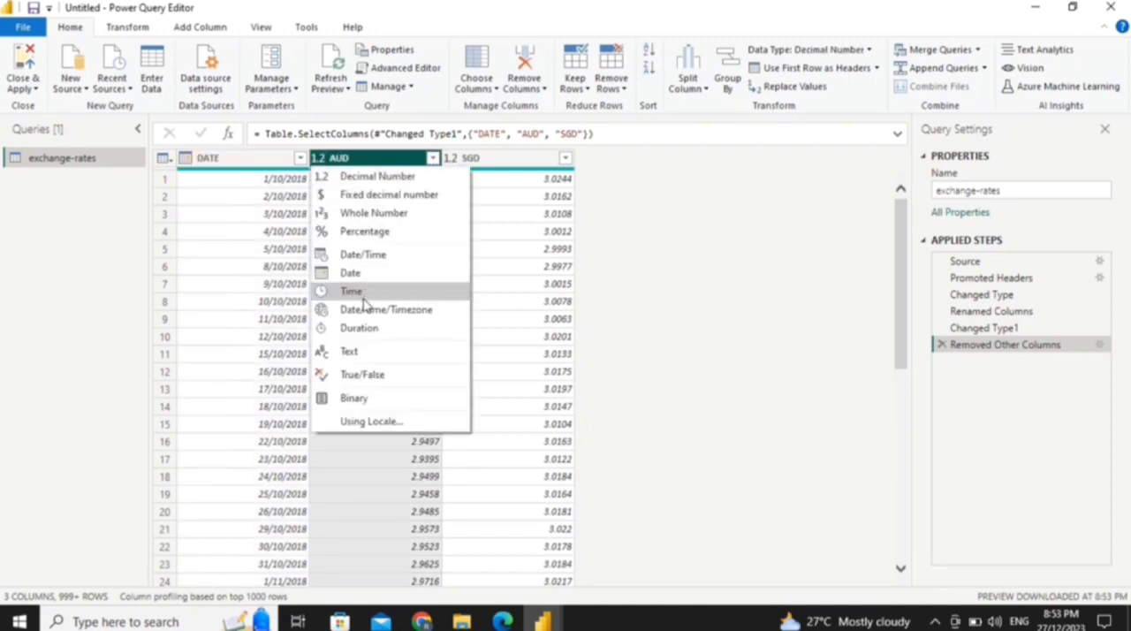
pyautogui.click(371, 195)
pyautogui.click(450, 158)
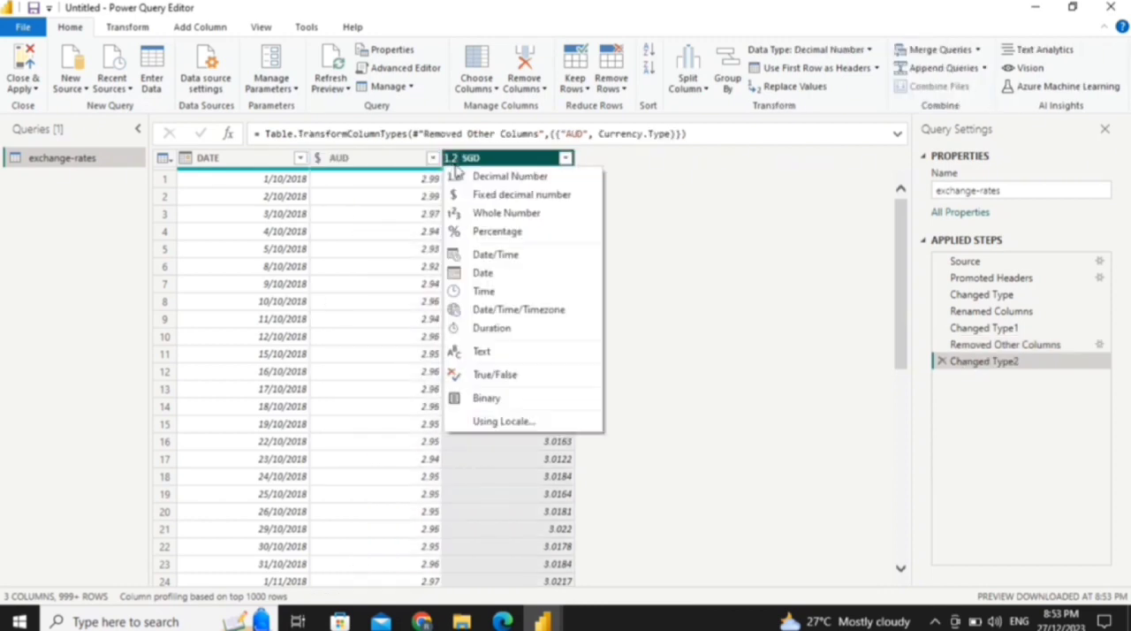
pyautogui.click(504, 204)
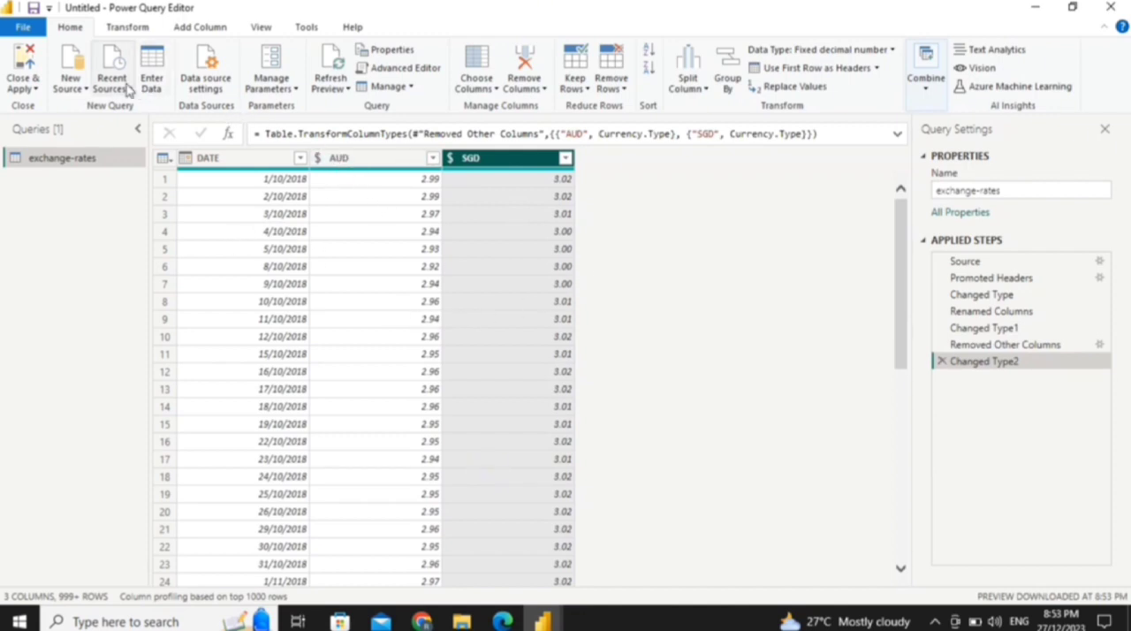
pyautogui.click(142, 31)
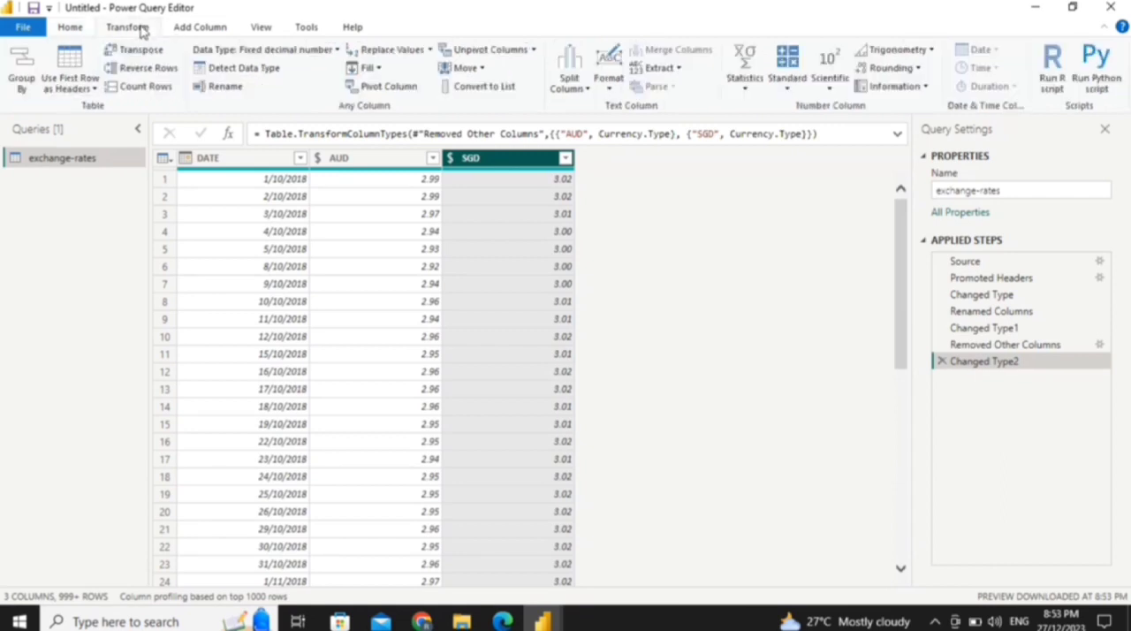
pyautogui.click(194, 29)
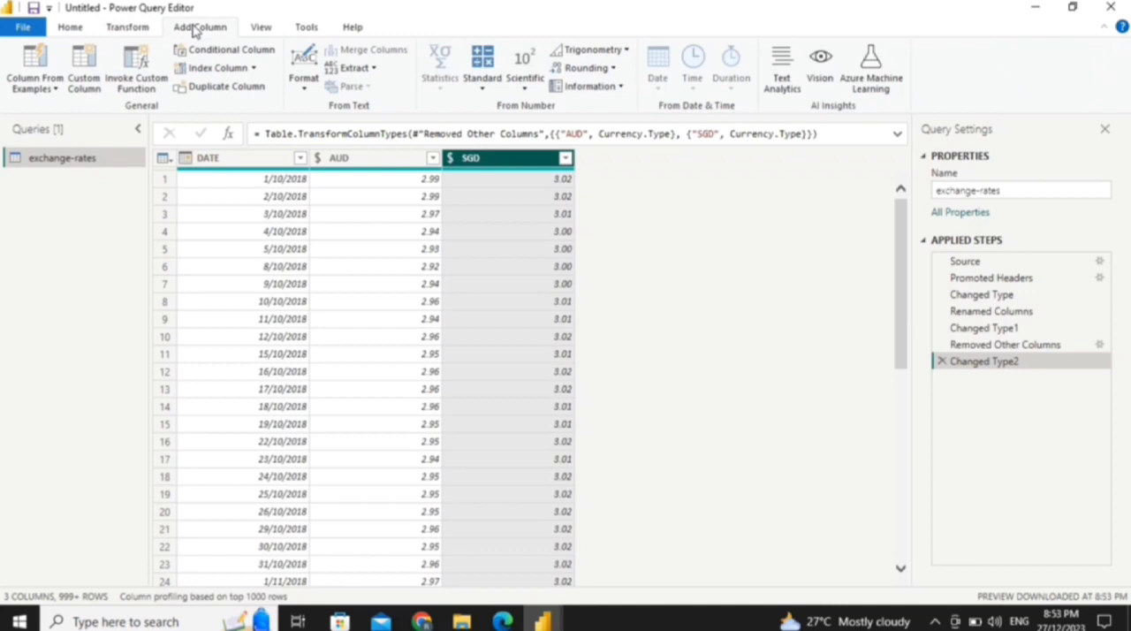
pyautogui.click(265, 32)
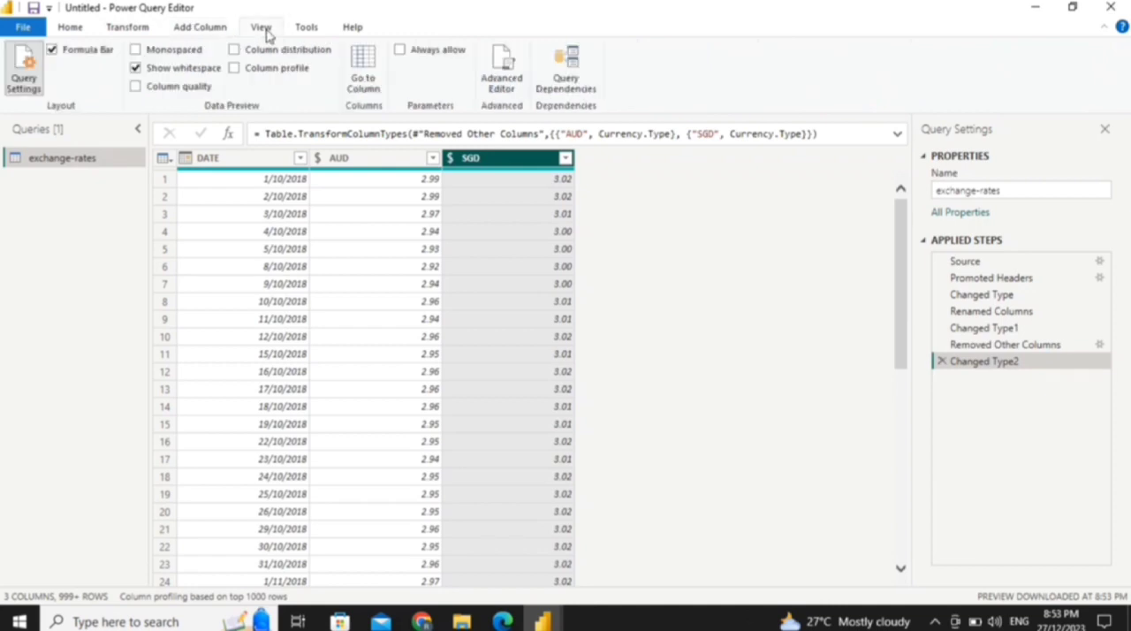
pyautogui.click(311, 32)
pyautogui.click(354, 34)
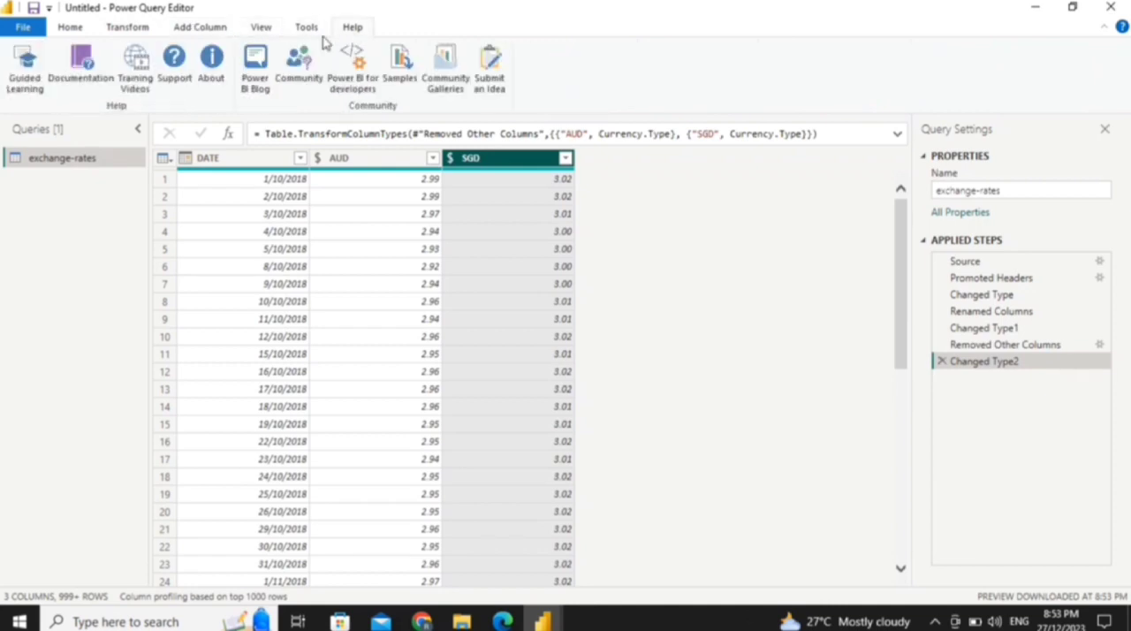
pyautogui.click(88, 26)
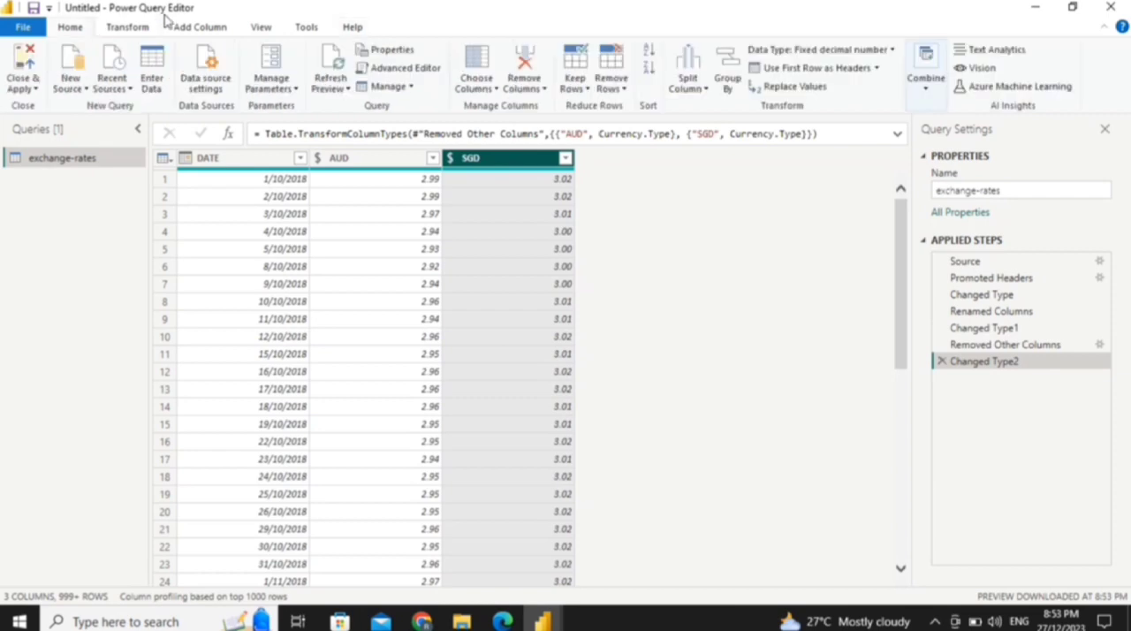
# Step: Review the query at the Removed Other Columns, Changed Type1 and Renamed Columns applied steps, and return to Changed Type2
pyautogui.click(994, 347)
pyautogui.click(990, 329)
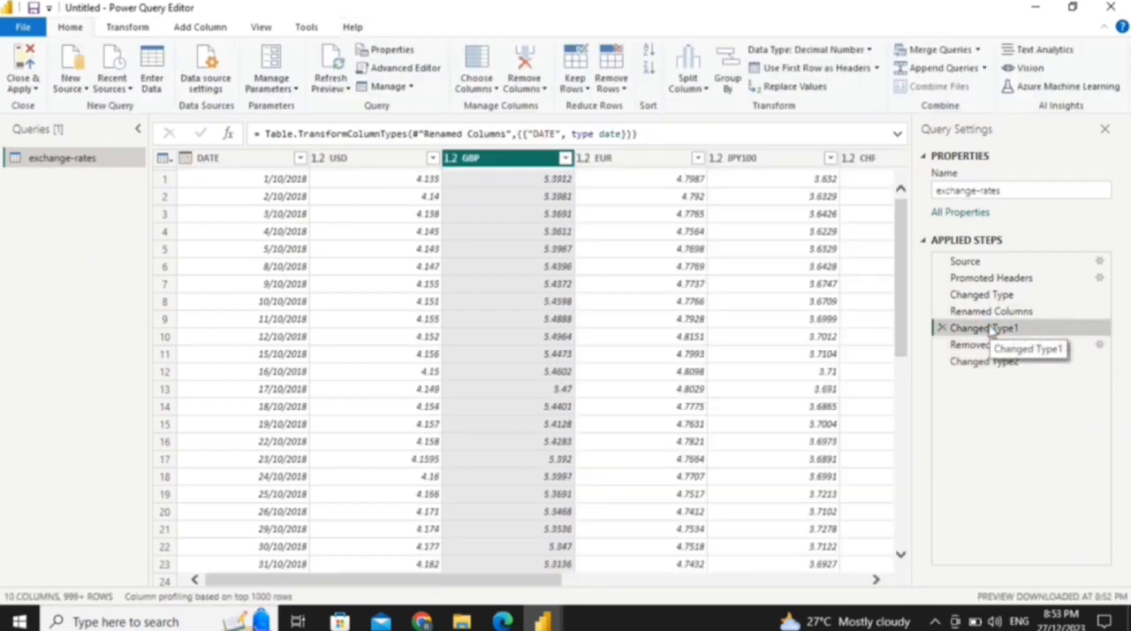
pyautogui.click(985, 313)
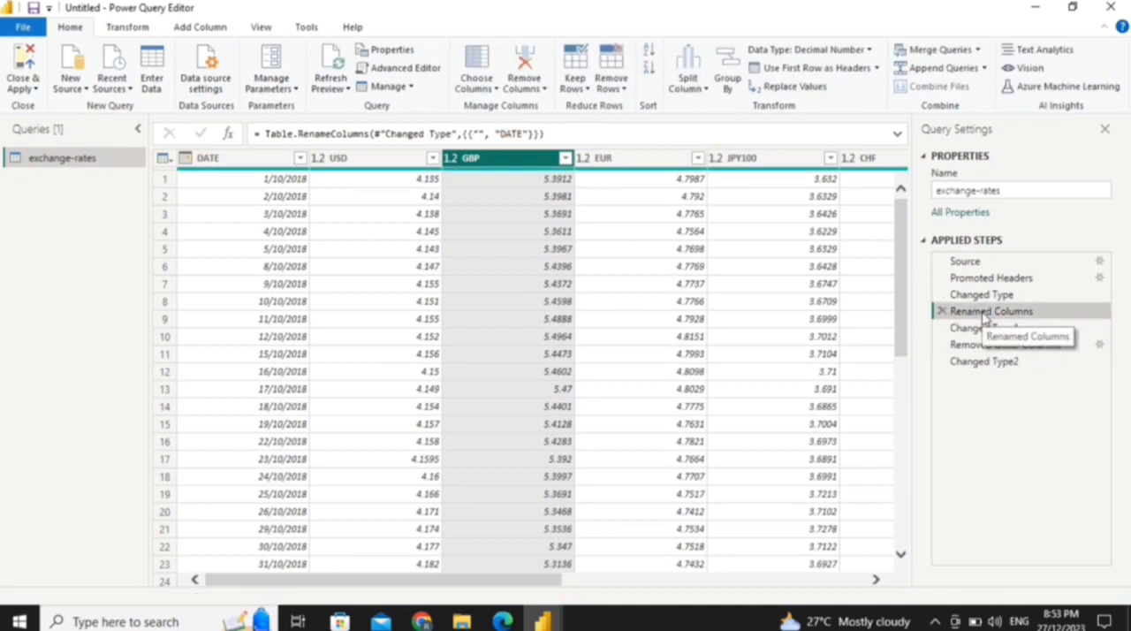
pyautogui.click(984, 361)
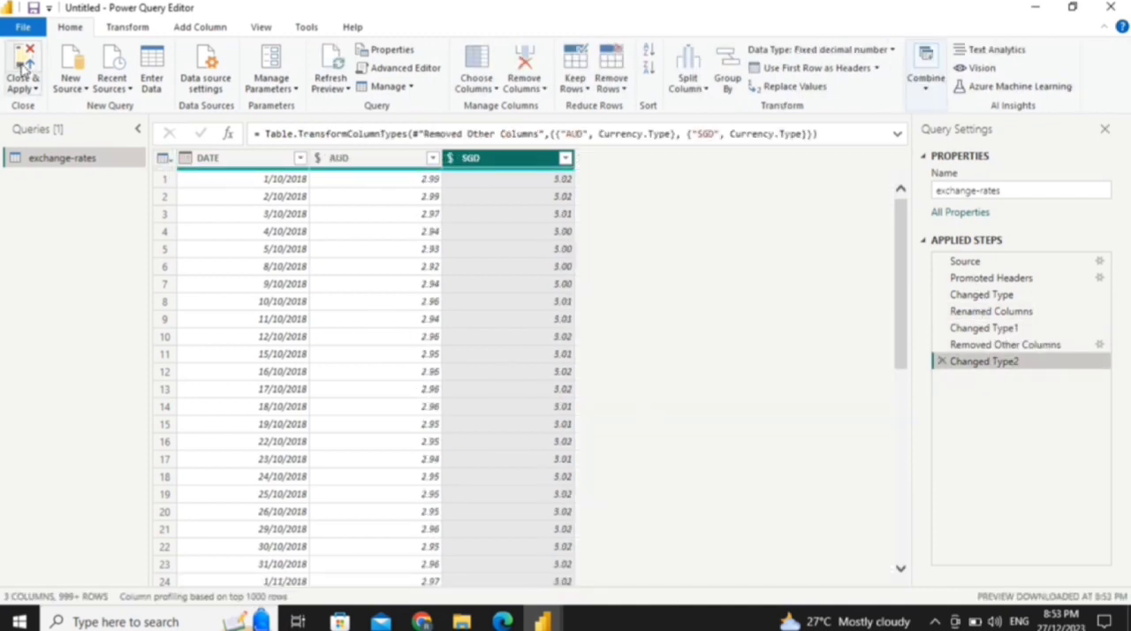
# Step: Apply the query changes, return to the report and expand the exchange-rates table to show its fields
pyautogui.click(22, 69)
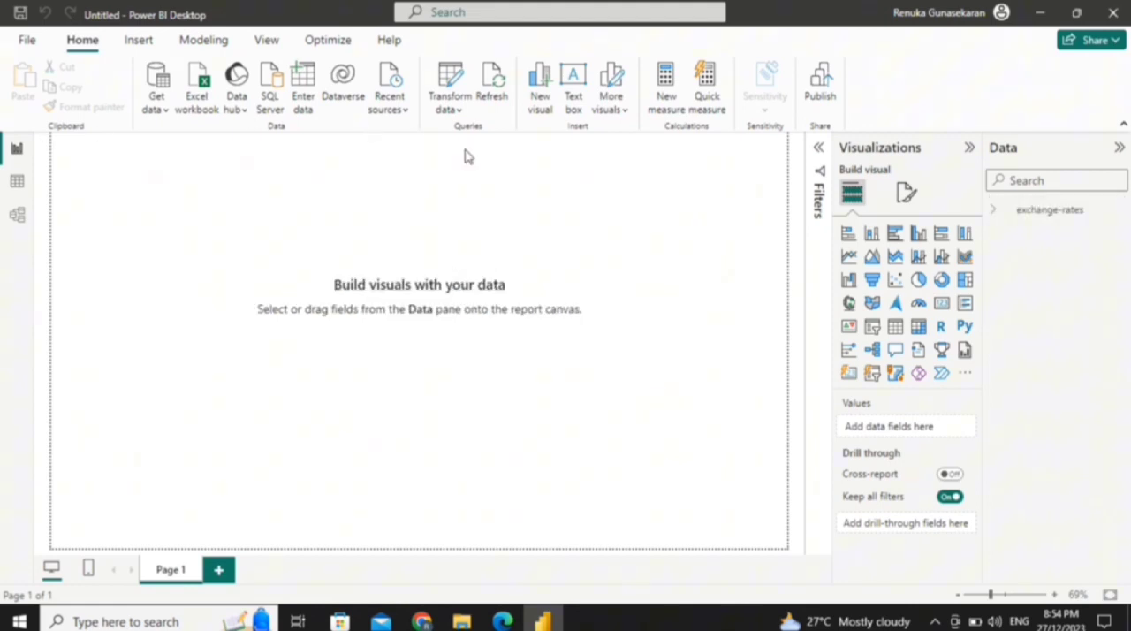
pyautogui.click(997, 214)
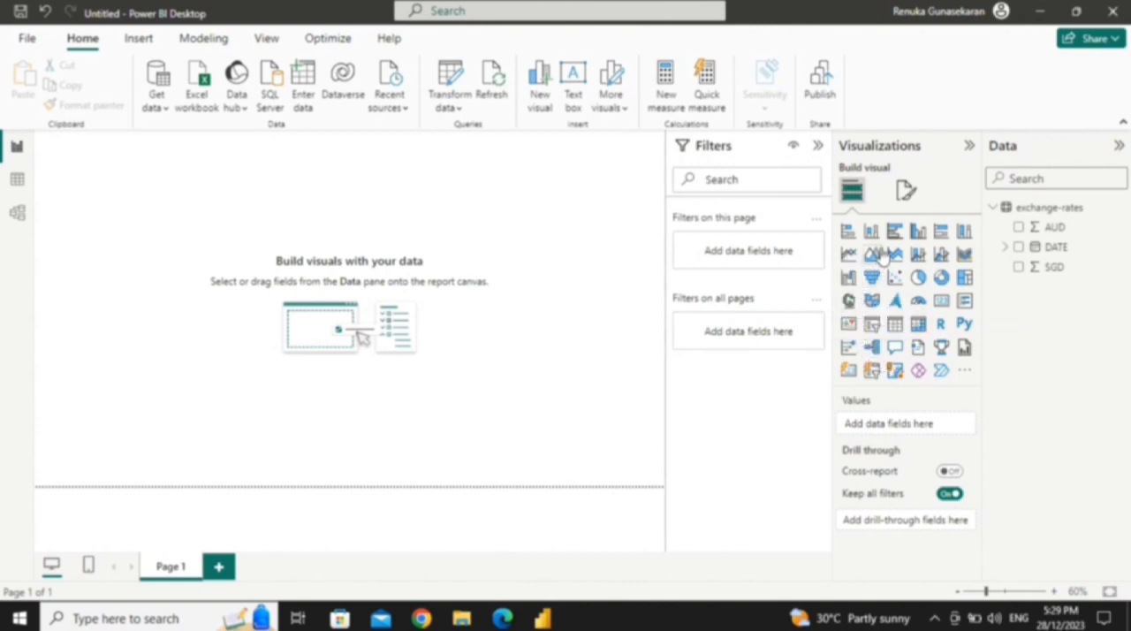
# Step: Create a clustered bar chart from the AUD, DATE and SGD fields
pyautogui.click(1020, 229)
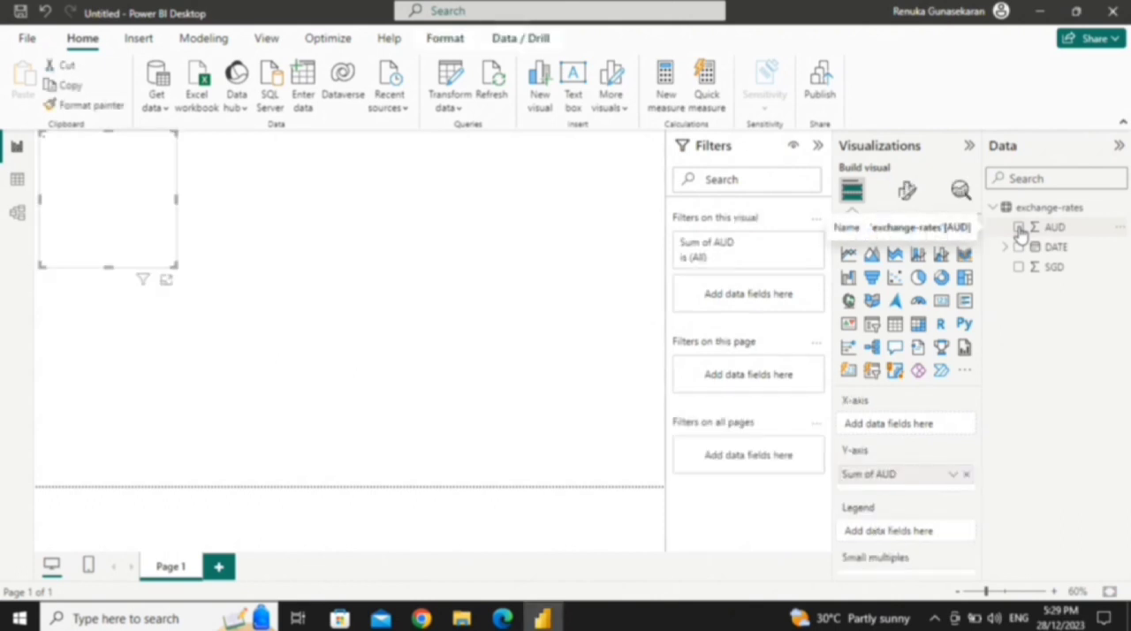
pyautogui.click(1018, 249)
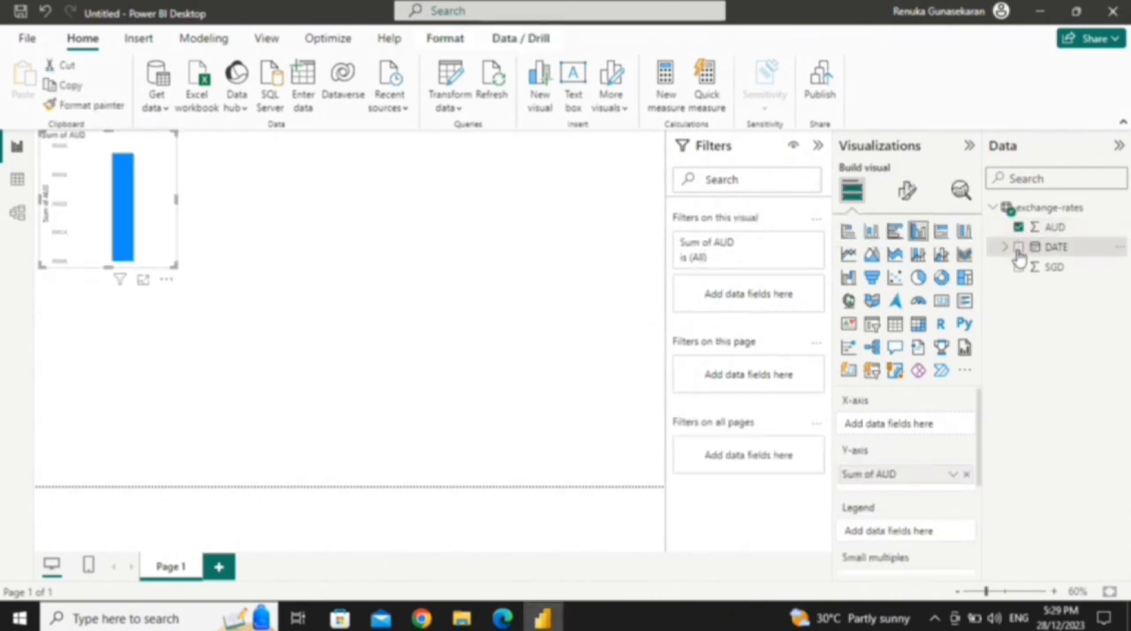
pyautogui.click(1018, 267)
pyautogui.click(895, 232)
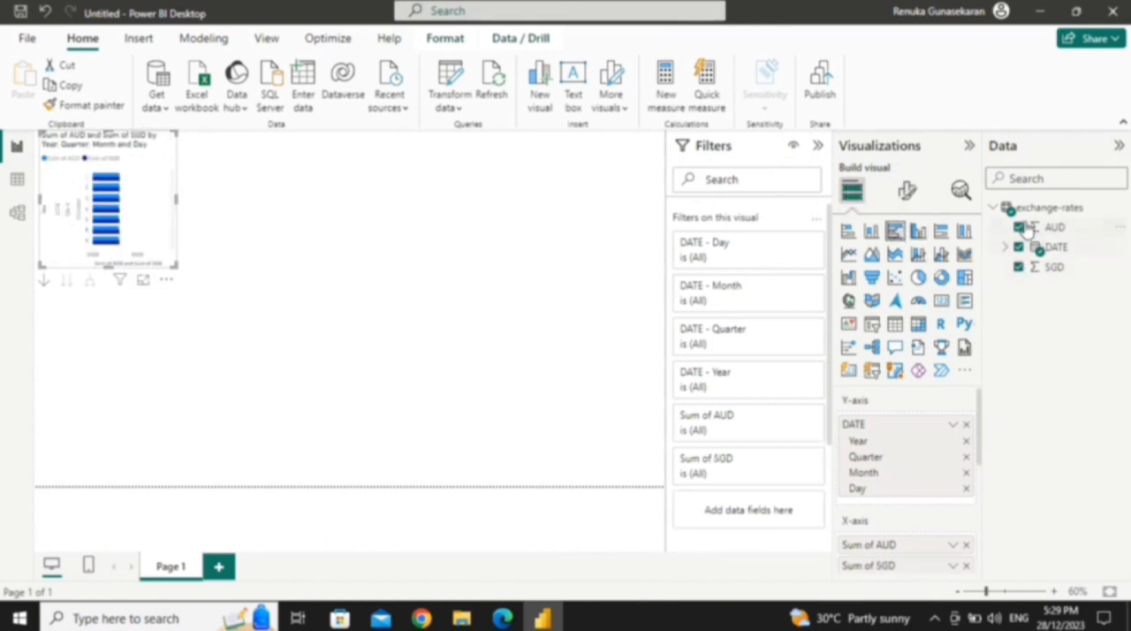
# Step: Remove Day, Month and Quarter from the chart's date hierarchy so that only Year is plotted
pyautogui.click(1006, 248)
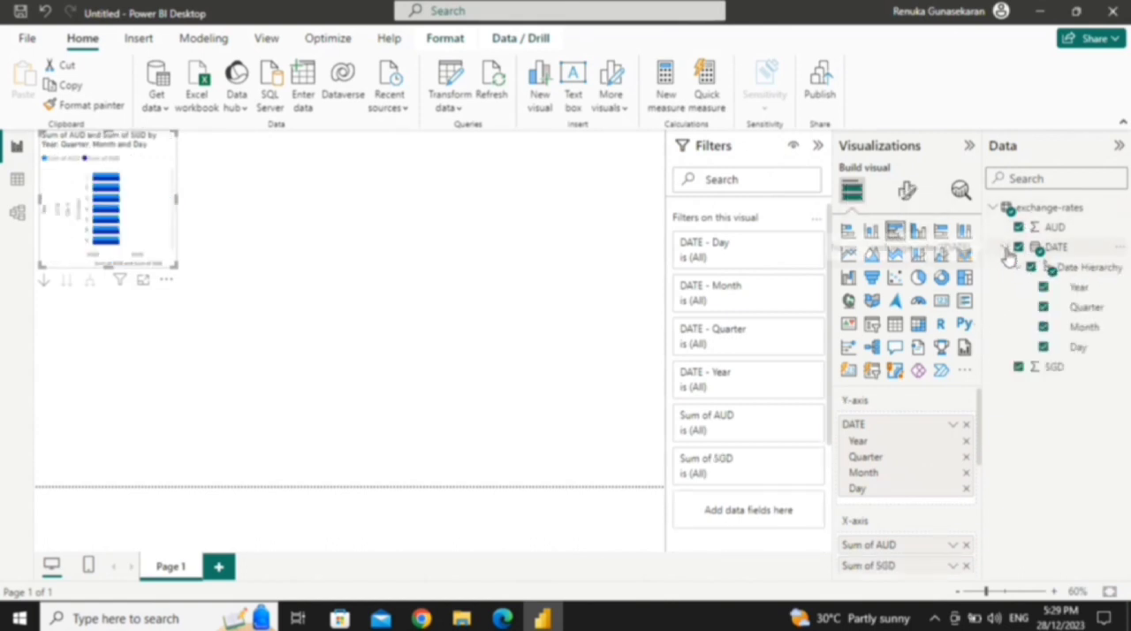
pyautogui.click(1043, 344)
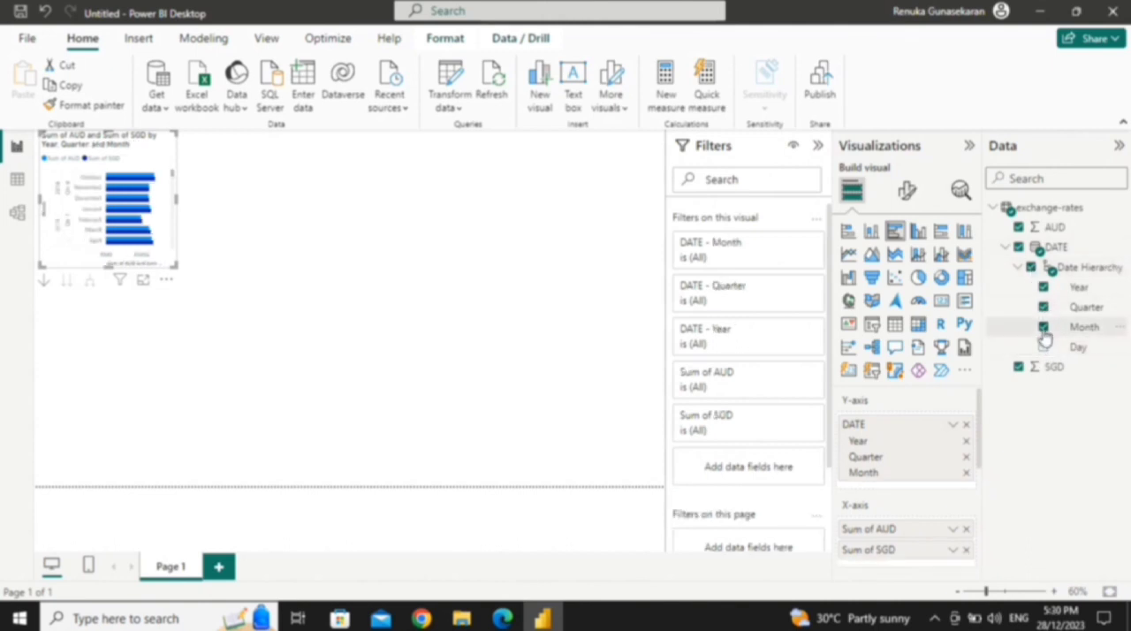
pyautogui.click(1043, 326)
pyautogui.click(1044, 308)
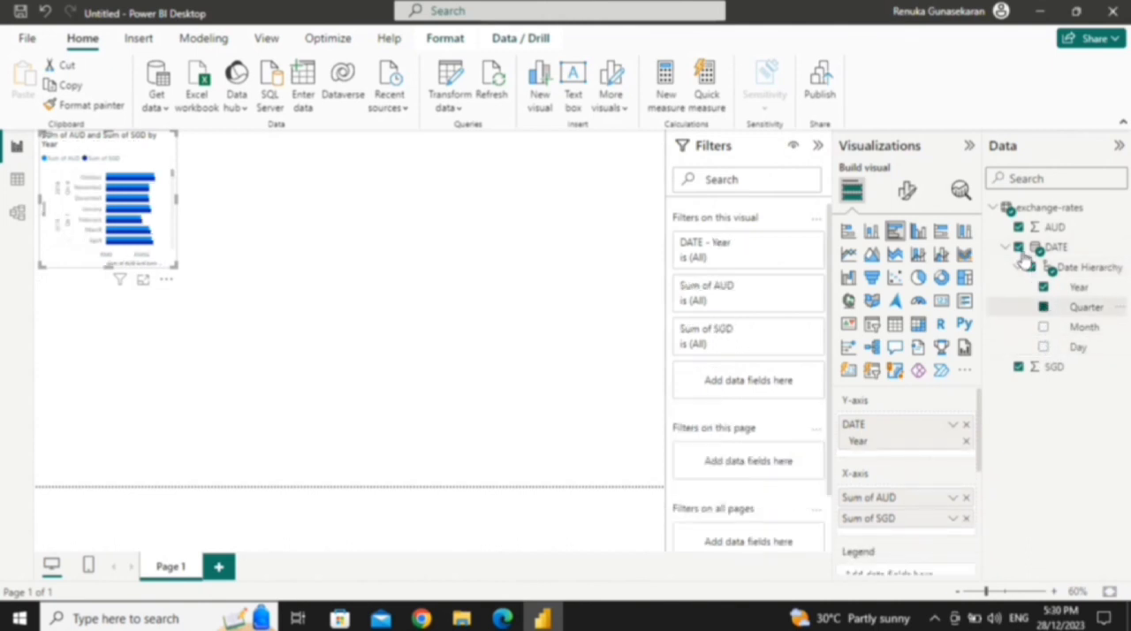
pyautogui.click(1005, 247)
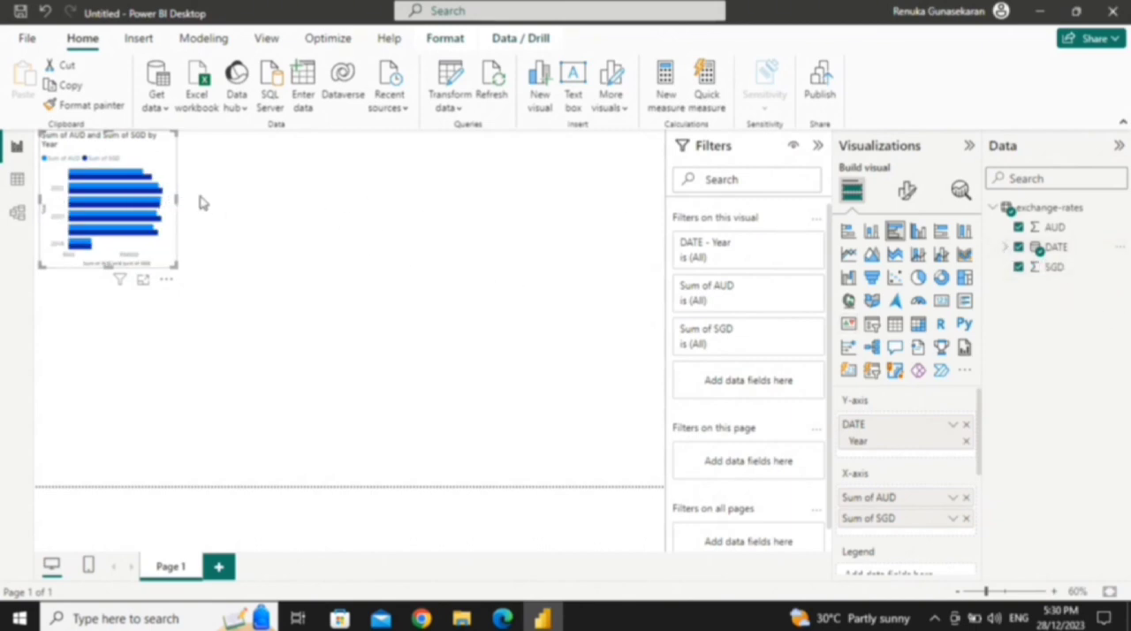
# Step: Enlarge the bar chart to about half the page width and move it down, leaving space above it
pyautogui.moveTo(177, 200); pyautogui.dragTo(427, 201)
pyautogui.moveTo(233, 267); pyautogui.dragTo(223, 349)
pyautogui.moveTo(229, 149); pyautogui.dragTo(236, 227)
pyautogui.moveTo(431, 319); pyautogui.dragTo(381, 324)
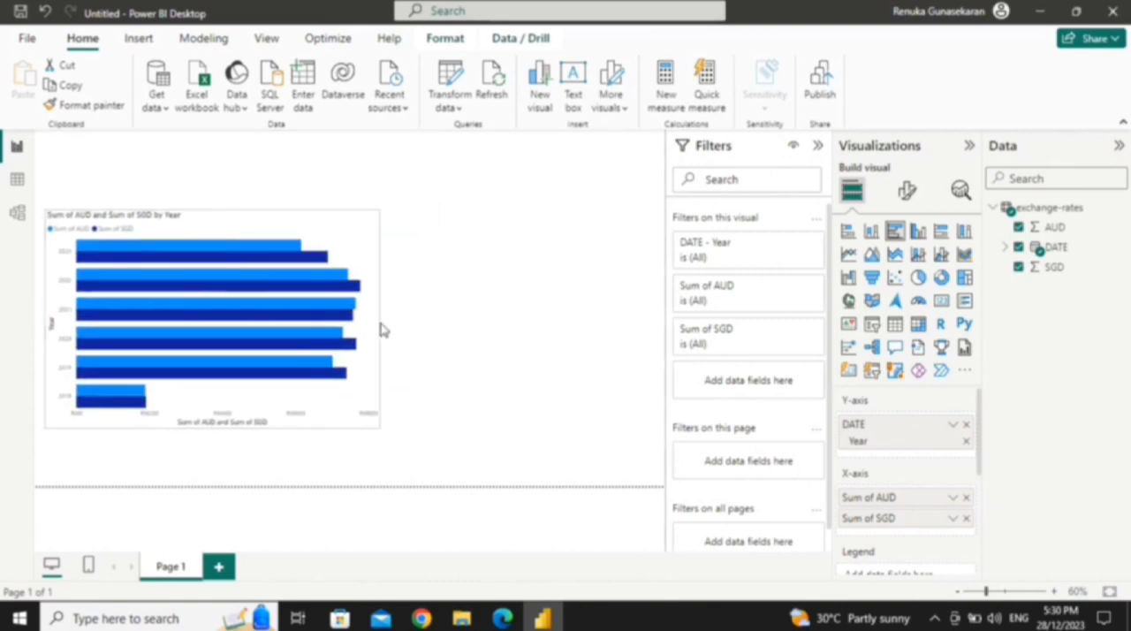
# Step: Format the chart's Y-axis values in Times New Roman, size 11, with a darker colour
pyautogui.click(907, 190)
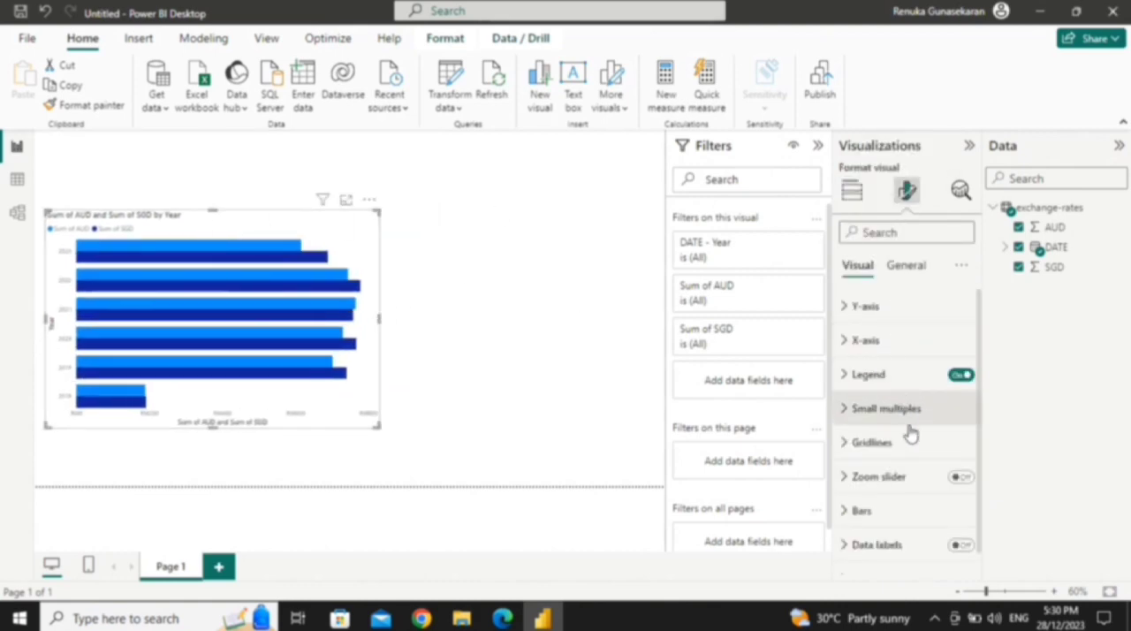
pyautogui.click(848, 306)
pyautogui.scroll(-2, 901, 420)
pyautogui.click(954, 406)
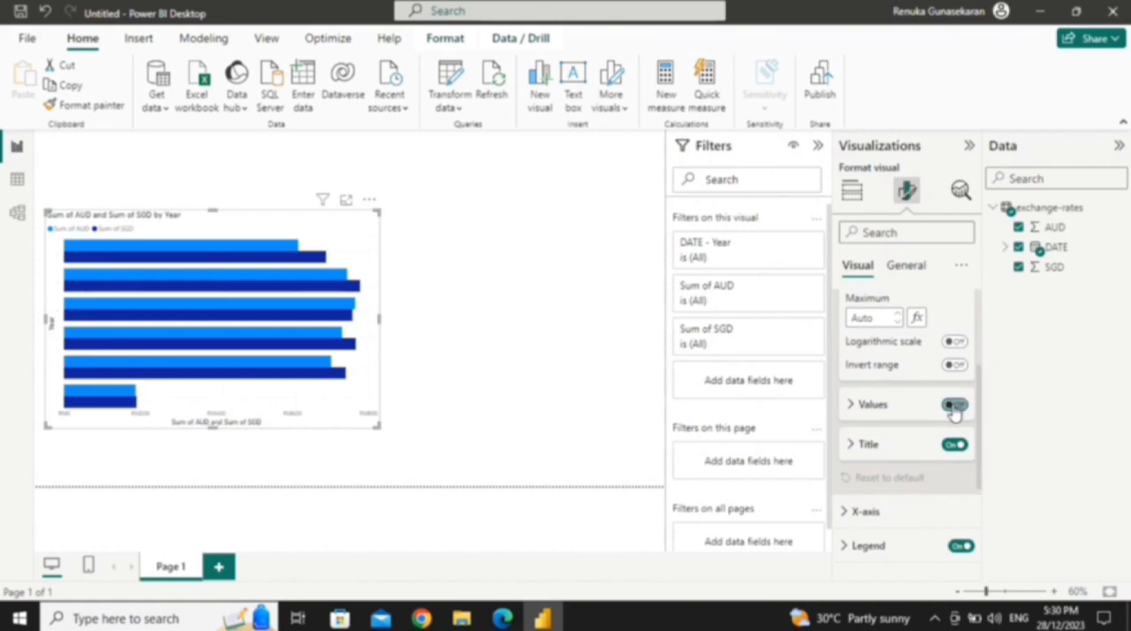
pyautogui.click(953, 405)
pyautogui.click(850, 404)
pyautogui.scroll(-2, 884, 416)
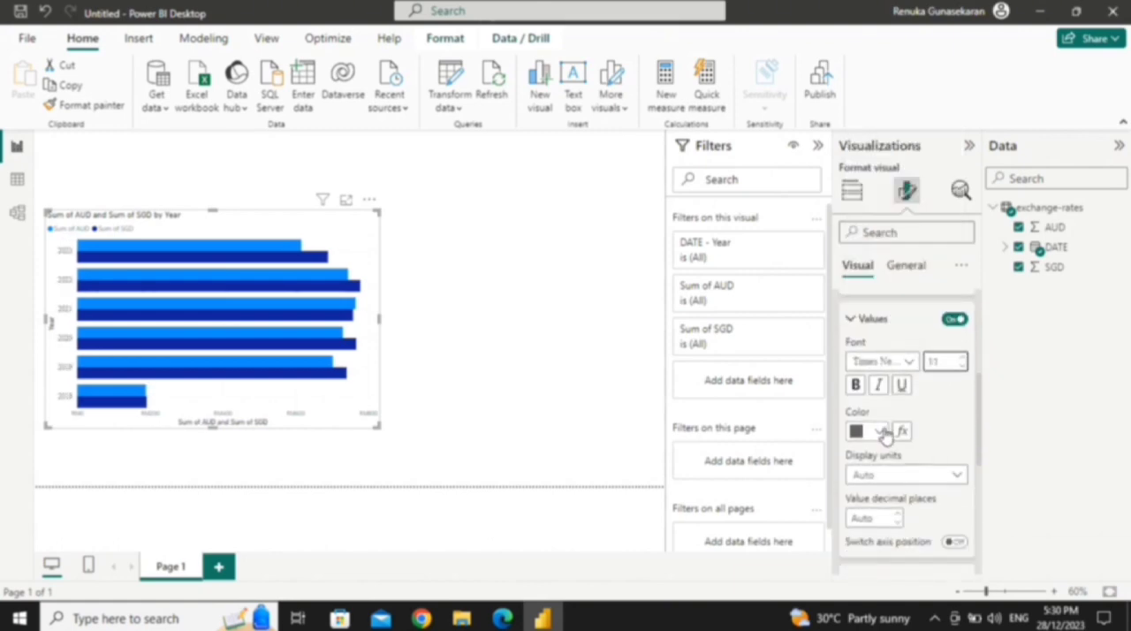
pyautogui.click(883, 432)
pyautogui.click(884, 174)
pyautogui.click(851, 319)
pyautogui.click(852, 362)
pyautogui.click(917, 325)
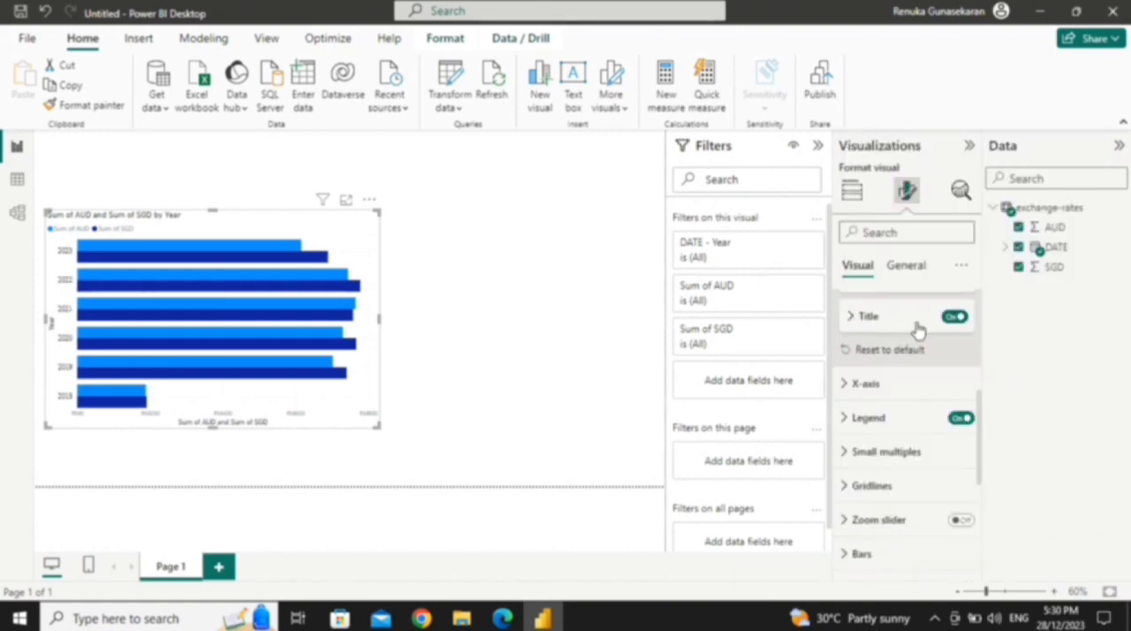
pyautogui.click(954, 317)
pyautogui.click(955, 317)
pyautogui.click(852, 316)
# Step: Hide both the values and the title of the chart's X-axis
pyautogui.scroll(5, 878, 337)
pyautogui.click(844, 308)
pyautogui.click(845, 341)
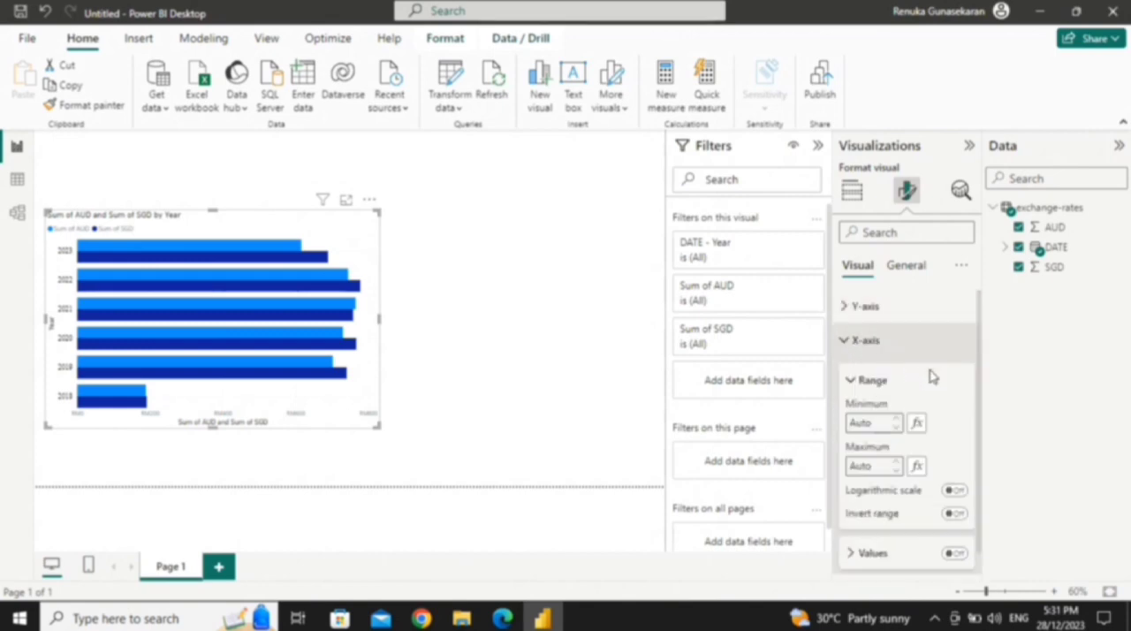
pyautogui.scroll(-3, 930, 380)
pyautogui.scroll(1, 924, 389)
pyautogui.click(956, 376)
pyautogui.click(957, 415)
pyautogui.scroll(3, 960, 420)
pyautogui.click(861, 375)
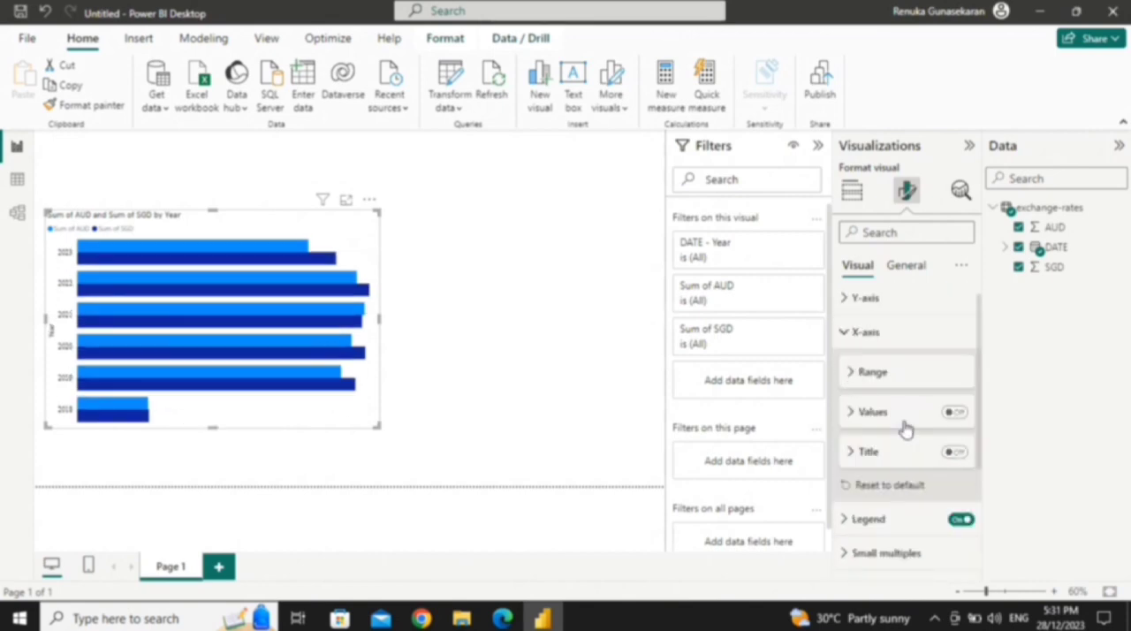
# Step: Set the chart's legend position to Top right stacked
pyautogui.click(850, 331)
pyautogui.click(870, 380)
pyautogui.scroll(-3, 883, 380)
pyautogui.click(905, 371)
pyautogui.click(913, 467)
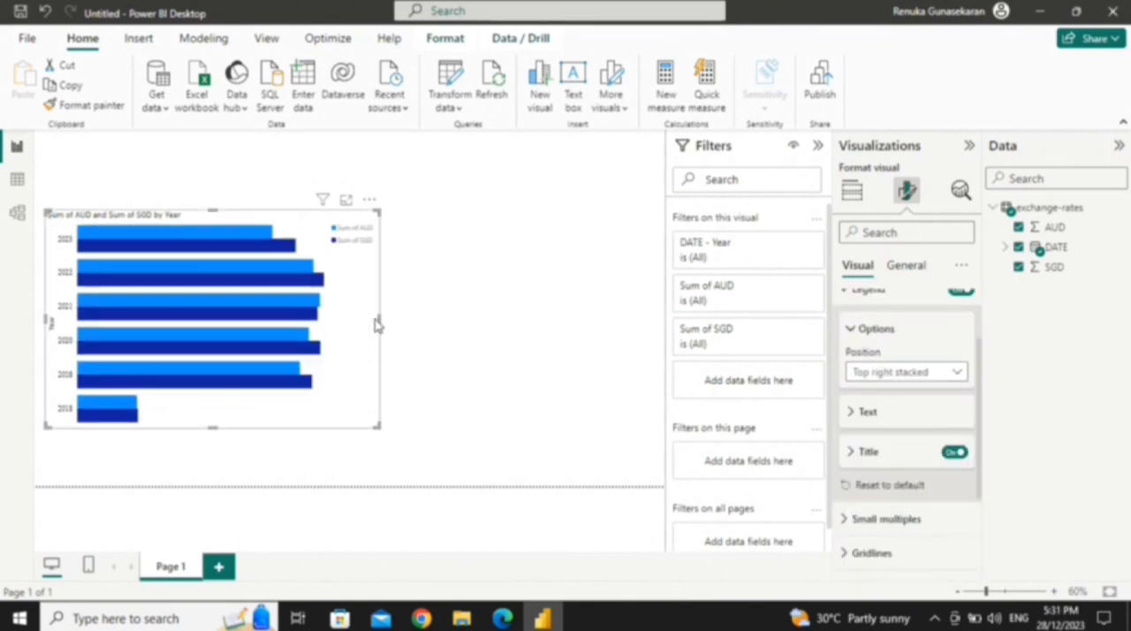
# Step: Format the legend text in bold Times New Roman, one size larger, with a darker colour
pyautogui.click(851, 411)
pyautogui.scroll(-2, 889, 424)
pyautogui.scroll(1, 887, 422)
pyautogui.click(851, 371)
pyautogui.click(851, 371)
pyautogui.click(908, 412)
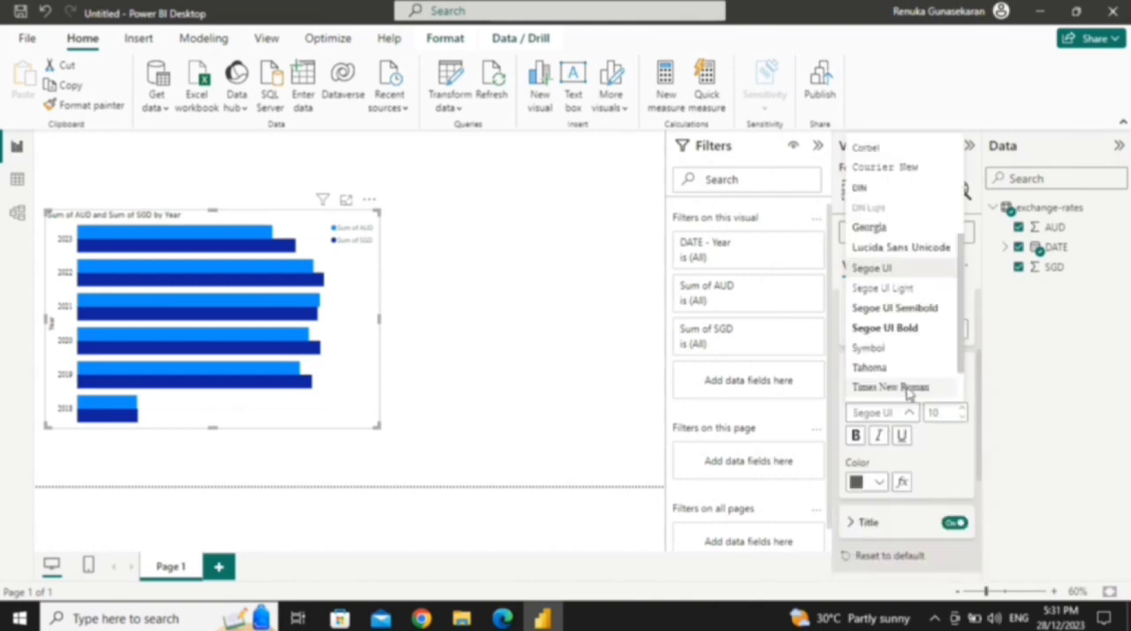
pyautogui.click(911, 389)
pyautogui.click(963, 409)
pyautogui.click(855, 435)
pyautogui.click(867, 482)
pyautogui.click(867, 411)
pyautogui.click(851, 370)
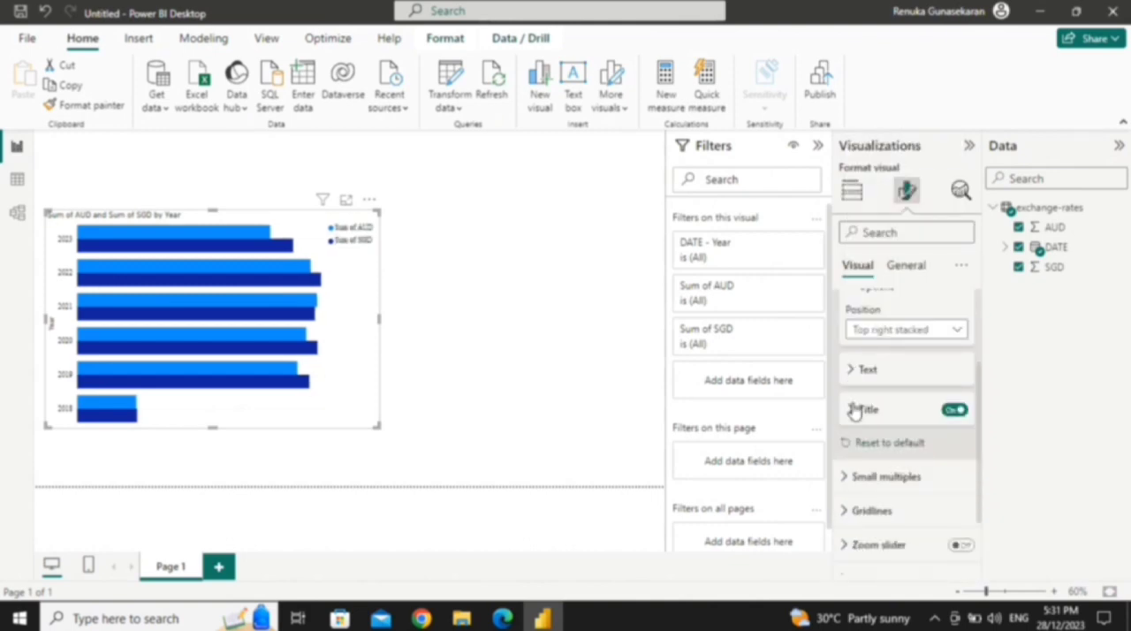
pyautogui.scroll(1, 856, 389)
pyautogui.click(851, 331)
pyautogui.scroll(1, 871, 359)
pyautogui.click(869, 354)
# Step: Change the chart's title text to "Exchange Rate of AUD and SGD by Year"
pyautogui.click(902, 269)
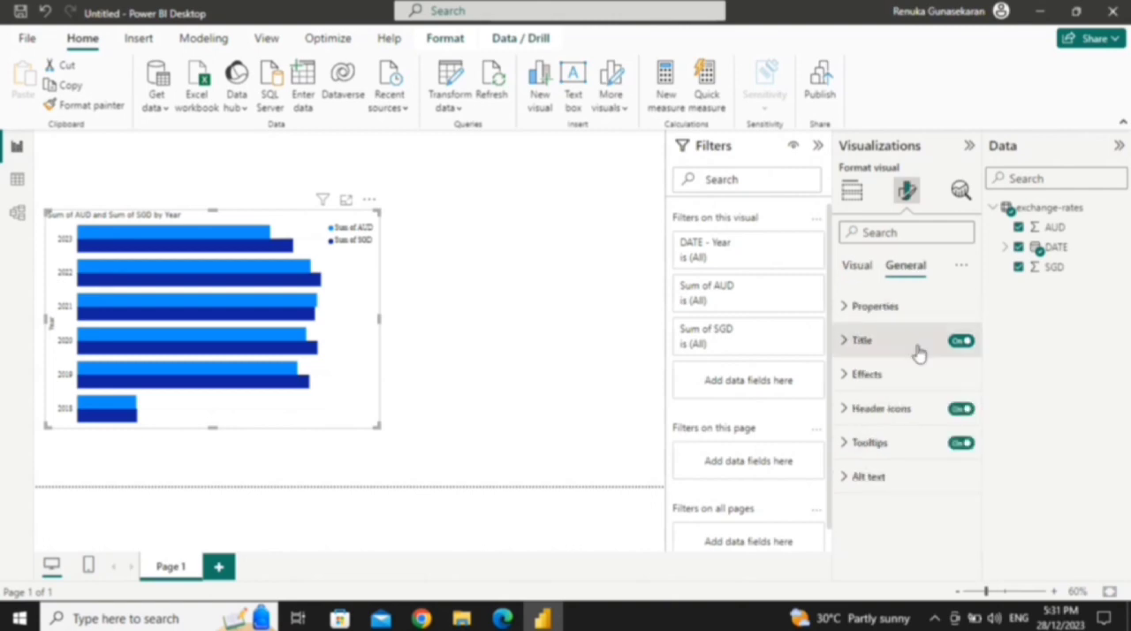
pyautogui.click(884, 306)
pyautogui.click(875, 306)
pyautogui.click(884, 340)
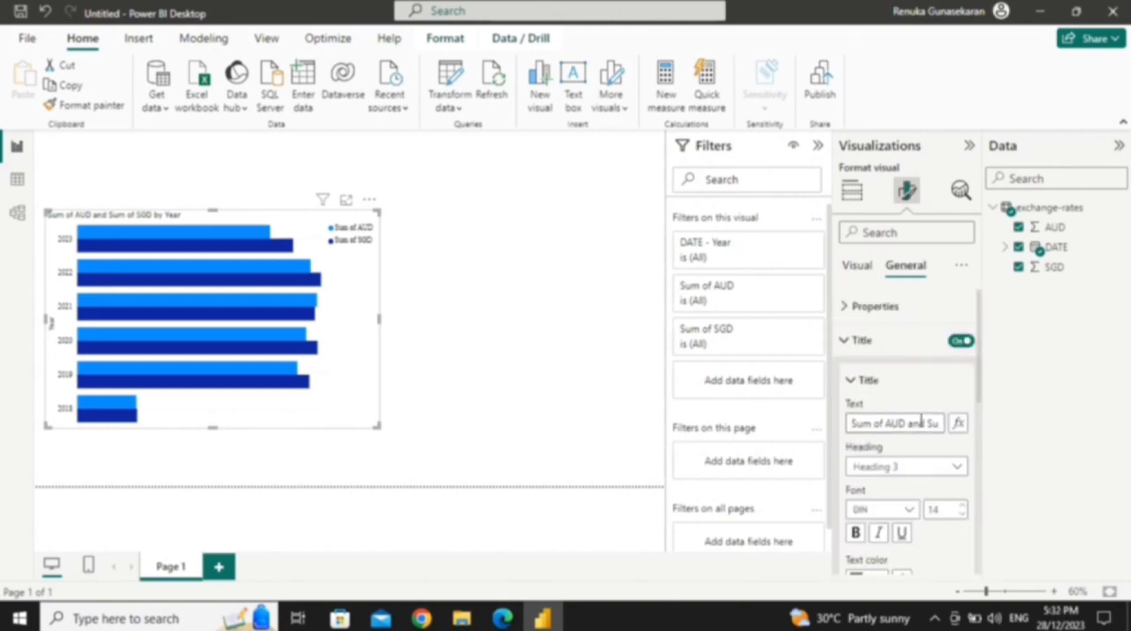
pyautogui.press('BackSpace')
pyautogui.press('BackSpace')
pyautogui.press('BackSpace')
pyautogui.press('BackSpace')
pyautogui.press('BackSpace')
pyautogui.press('BackSpace')
pyautogui.press('BackSpace')
pyautogui.write('Exchang')
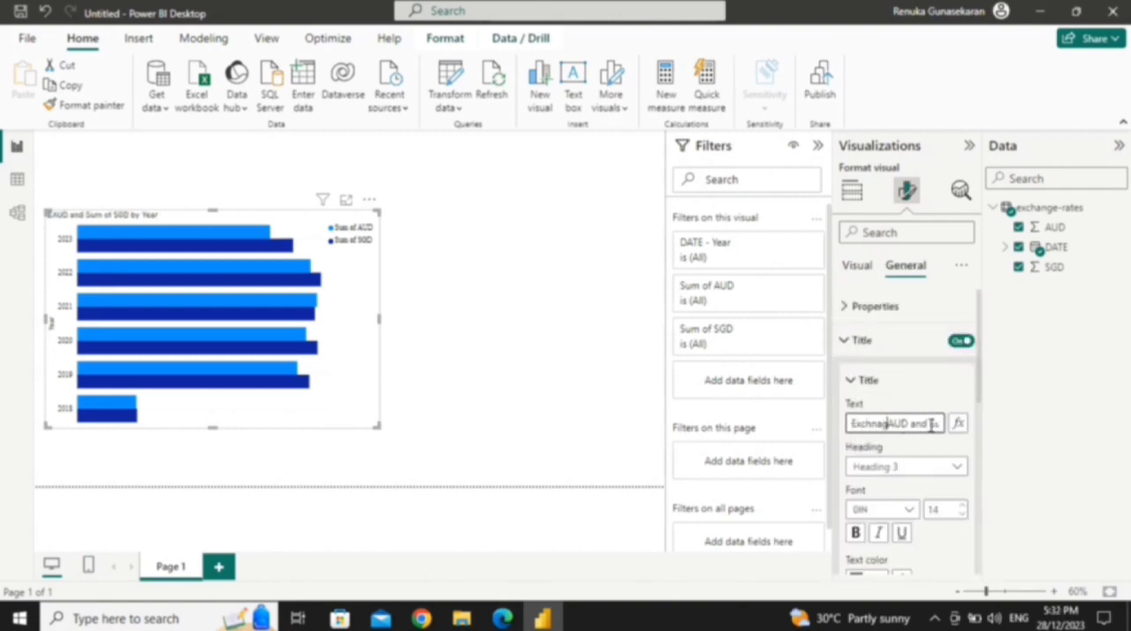
pyautogui.write('e Rate ')
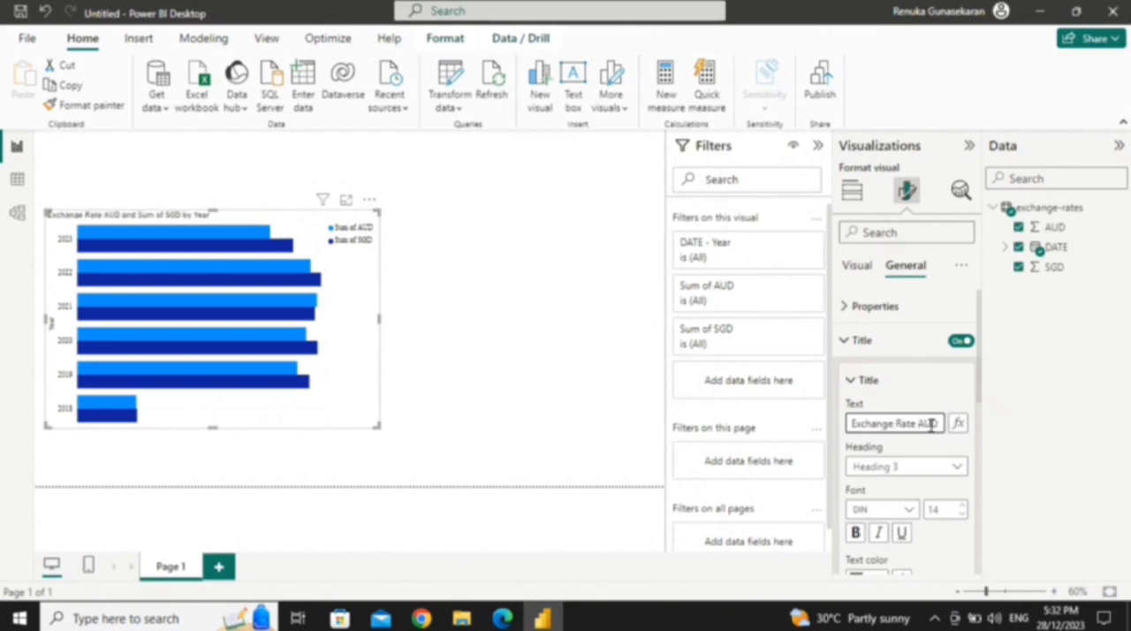
pyautogui.write('of')
pyautogui.press('Right')
pyautogui.press('Right')
pyautogui.press('Right')
pyautogui.press('Right')
pyautogui.press('Right')
pyautogui.press('Right')
pyautogui.press('Right')
pyautogui.press('Right')
pyautogui.press('Right')
pyautogui.press('Right')
pyautogui.press('Right')
pyautogui.press('Right')
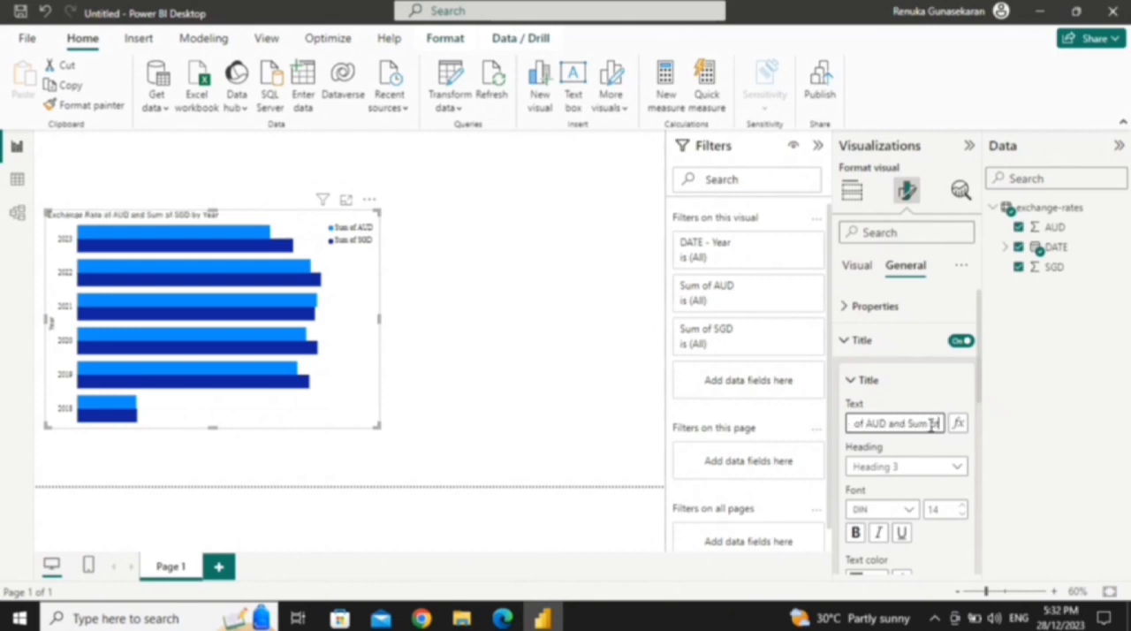
pyautogui.press('BackSpace')
pyautogui.press('BackSpace')
pyautogui.press('BackSpace')
pyautogui.press('BackSpace')
pyautogui.press('BackSpace')
pyautogui.press('BackSpace')
pyautogui.press('BackSpace')
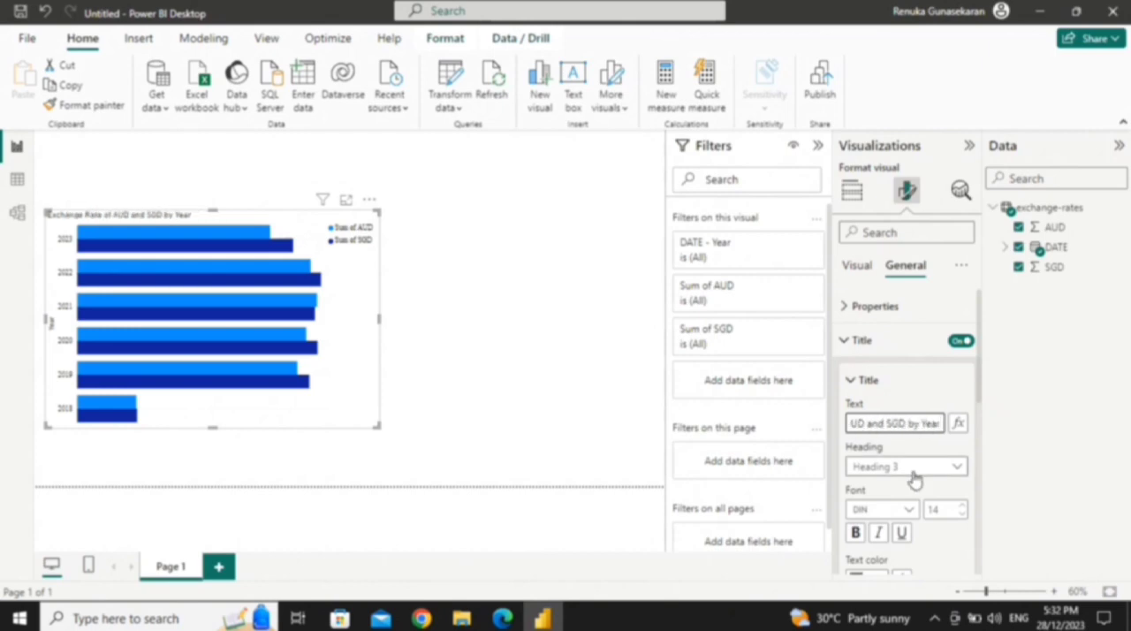
# Step: Format the chart title as bold Arial, size 15, centred, and widen the chart slightly
pyautogui.scroll(-1, 910, 473)
pyautogui.click(910, 468)
pyautogui.click(863, 197)
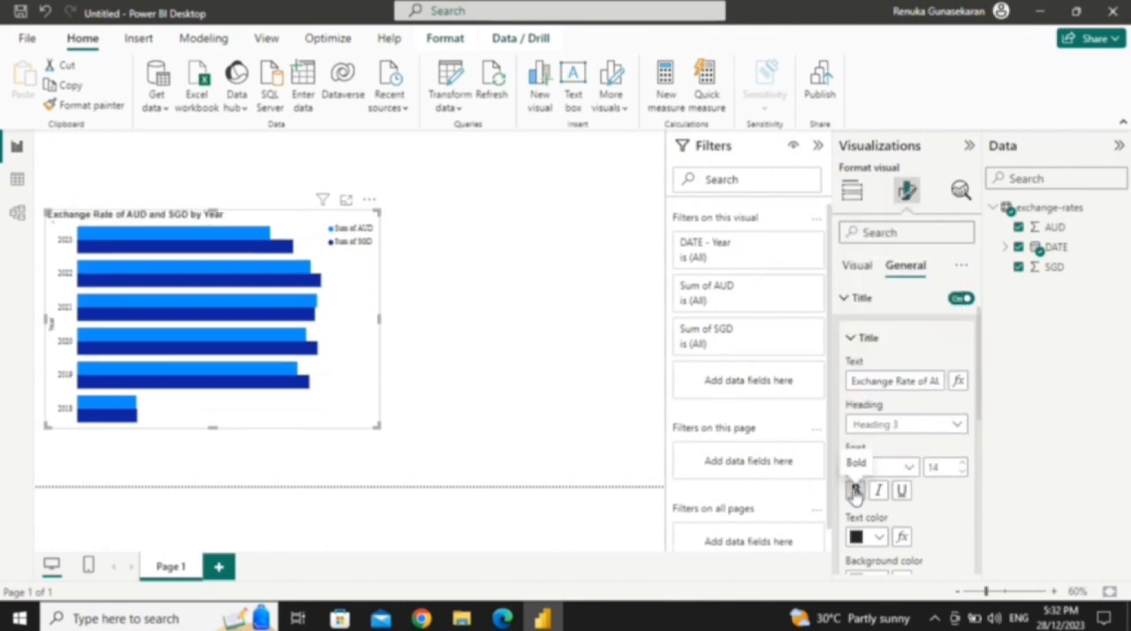
pyautogui.click(855, 490)
pyautogui.click(962, 464)
pyautogui.scroll(-2, 875, 514)
pyautogui.click(879, 539)
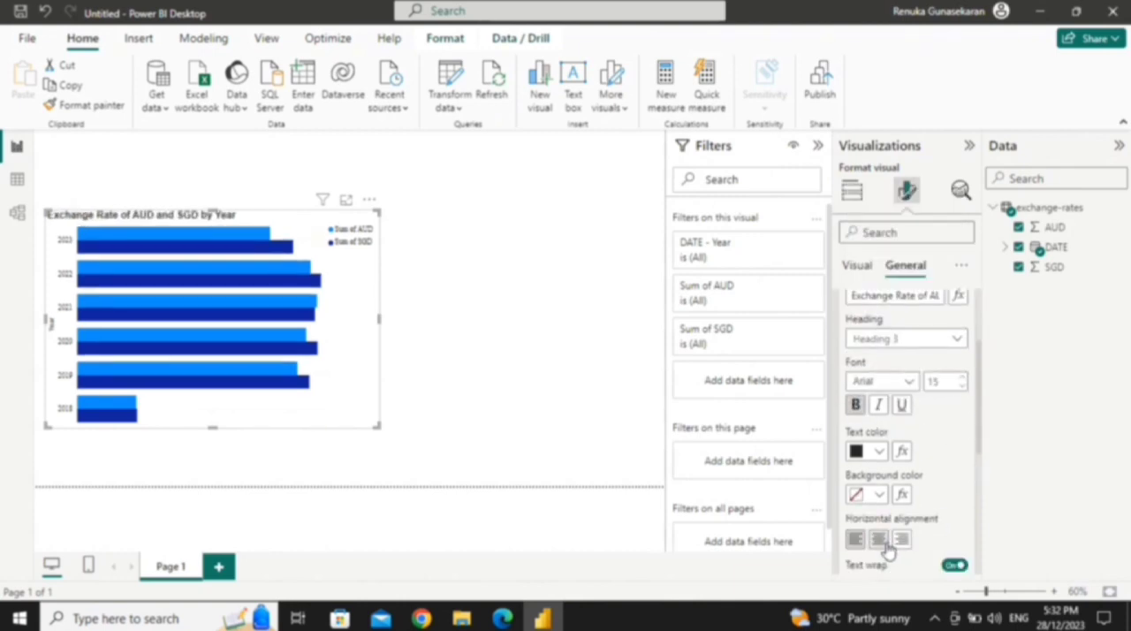
pyautogui.scroll(3, 864, 378)
pyautogui.click(862, 339)
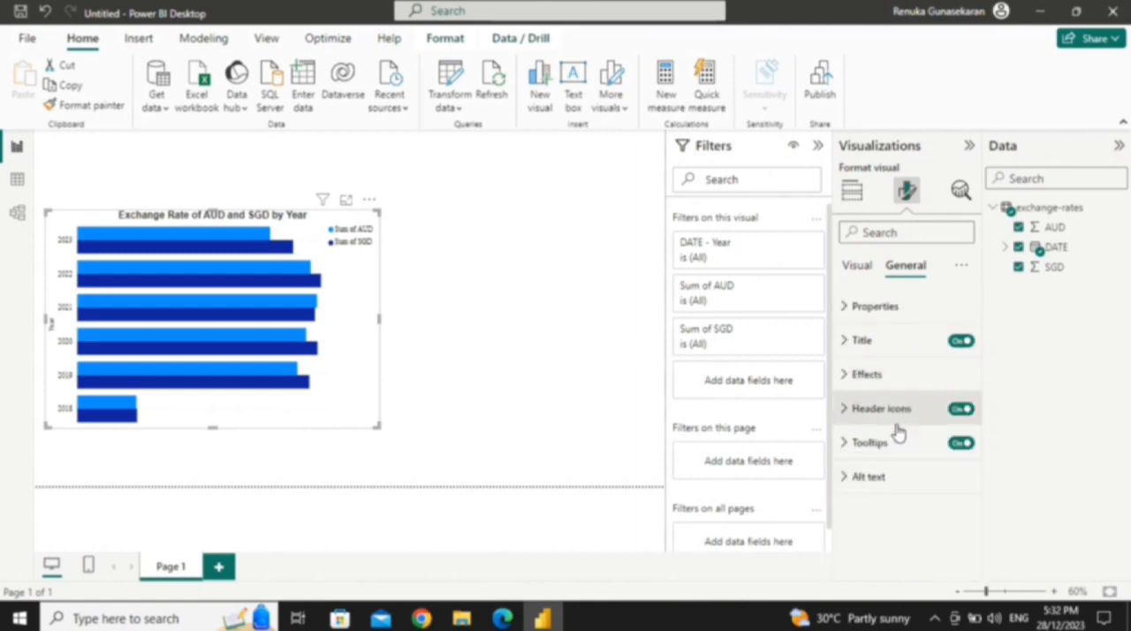
pyautogui.moveTo(378, 318); pyautogui.dragTo(415, 320)
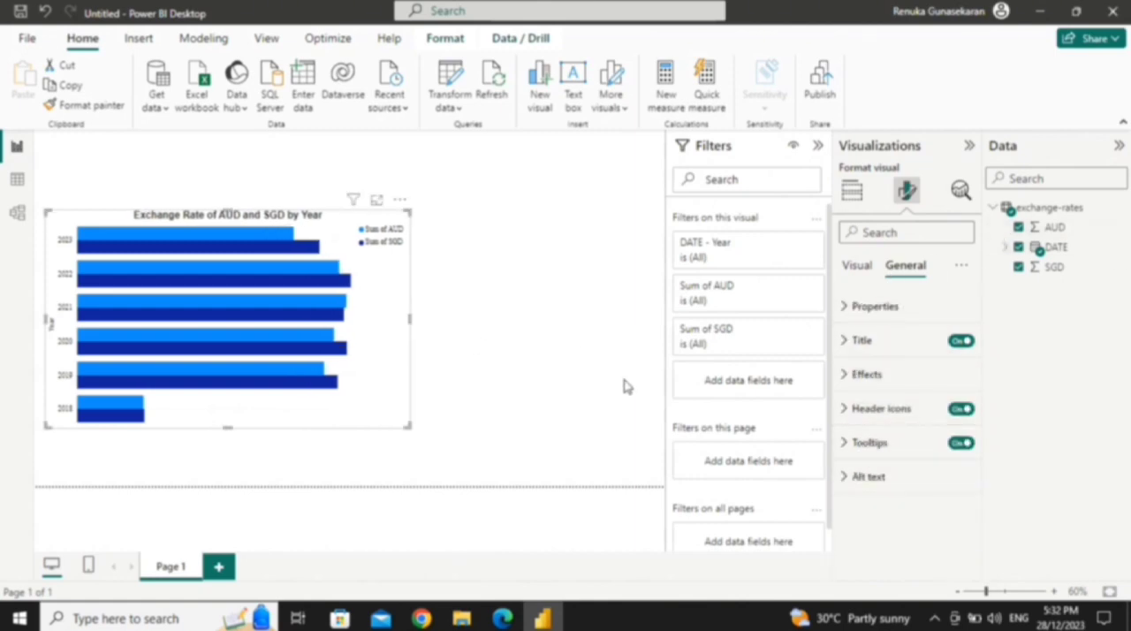
# Step: Add a separate slicer visual that uses the Year level of the DATE hierarchy
pyautogui.click(443, 283)
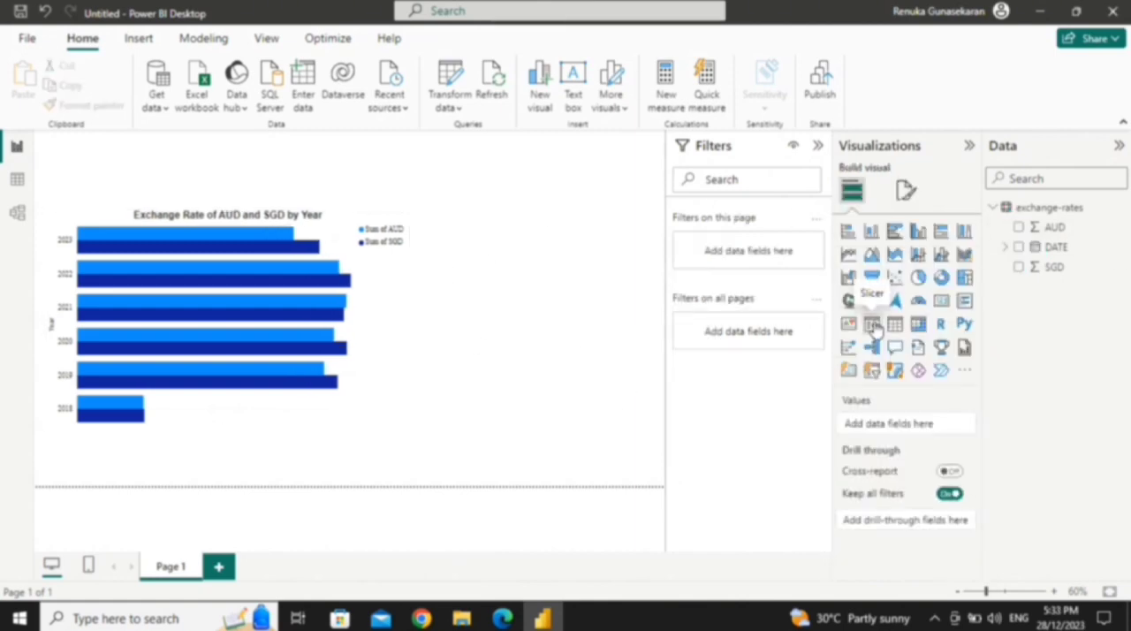
pyautogui.click(872, 326)
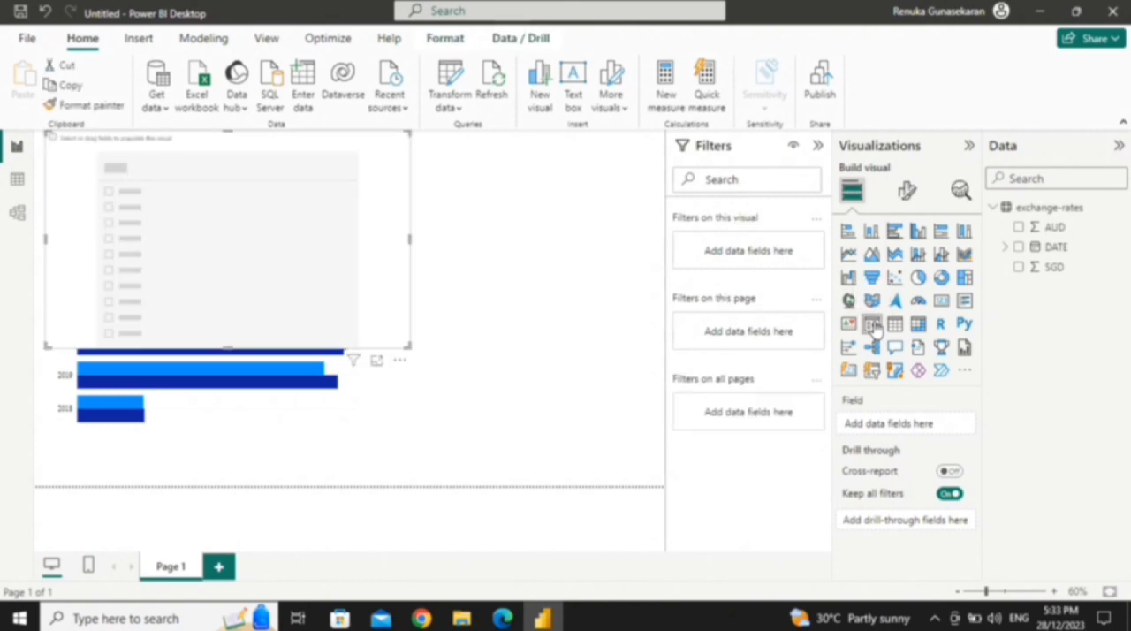
pyautogui.click(1006, 247)
pyautogui.click(1043, 289)
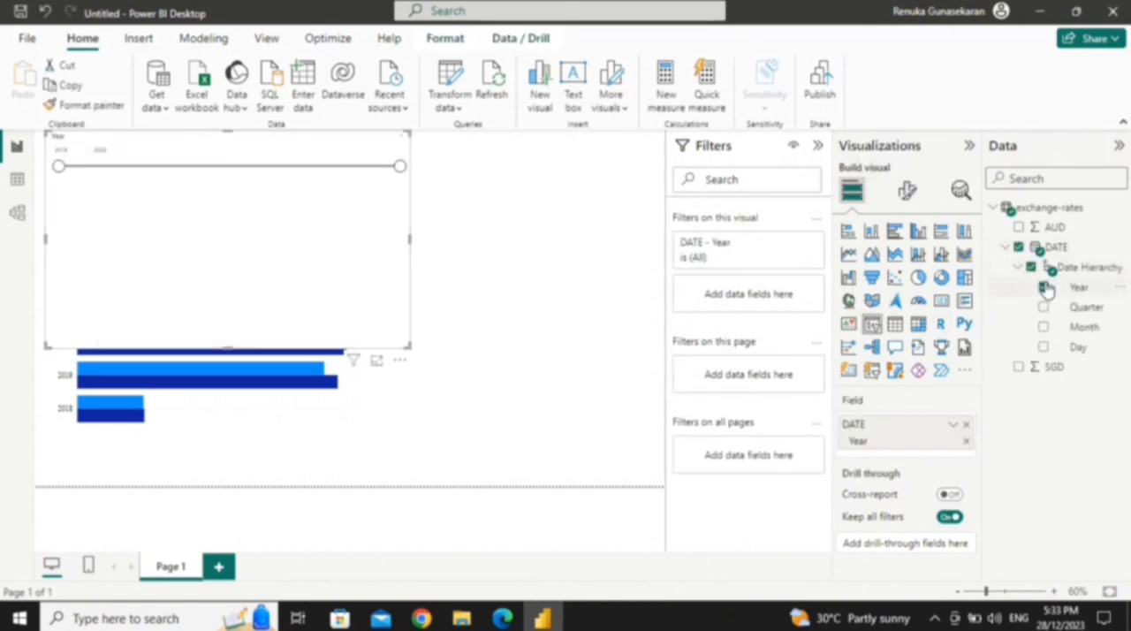
# Step: Set the Year slicer's style to Dropdown and shrink it to a small box above the chart
pyautogui.click(905, 193)
pyautogui.click(909, 306)
pyautogui.click(906, 388)
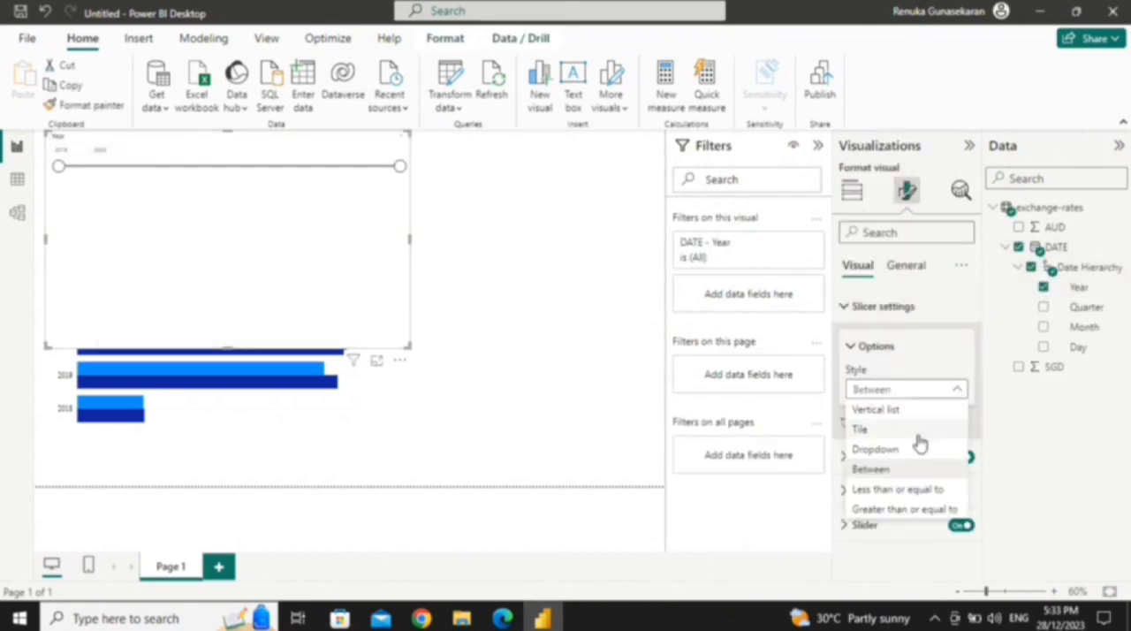
pyautogui.click(900, 455)
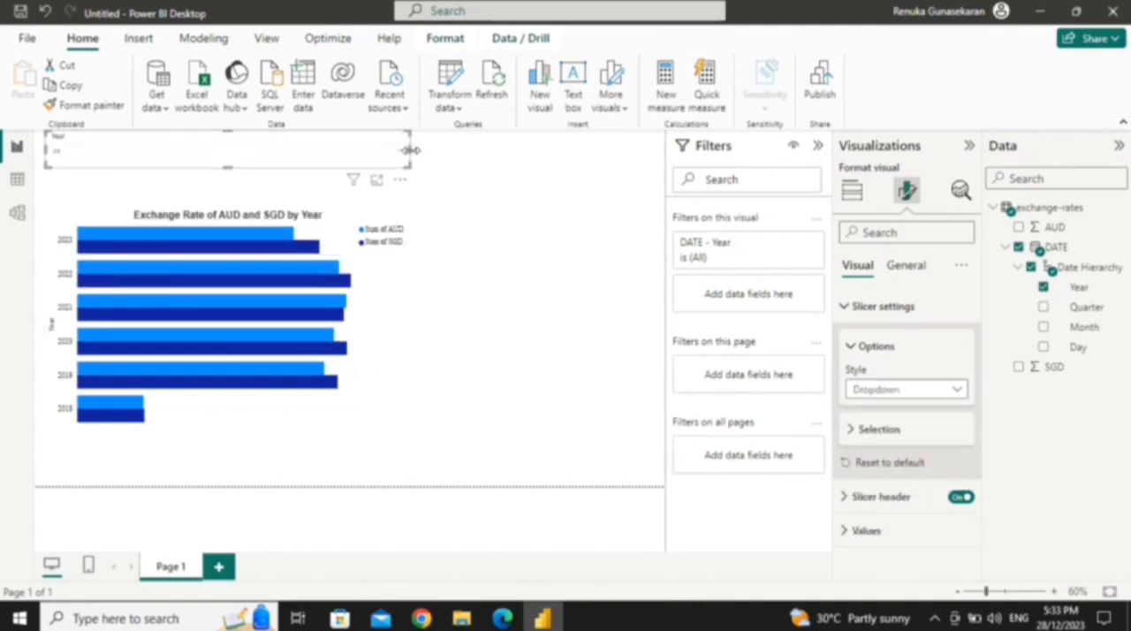
pyautogui.click(851, 345)
pyautogui.click(853, 386)
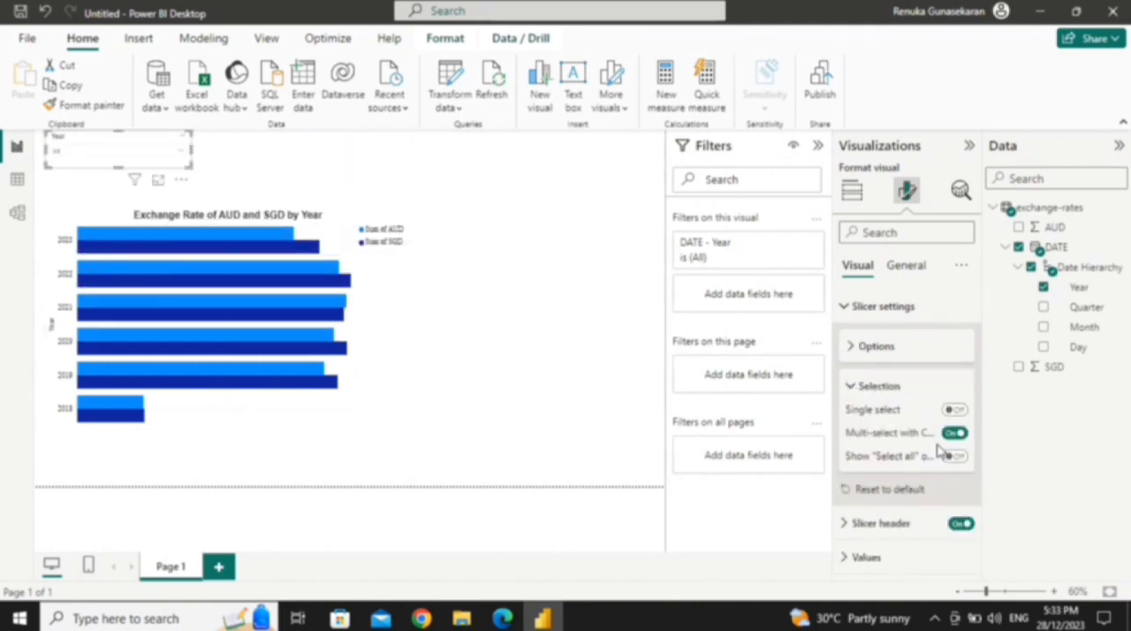
pyautogui.click(853, 386)
# Step: Change the font colour of the Year slicer's header text to gold
pyautogui.click(845, 305)
pyautogui.click(851, 335)
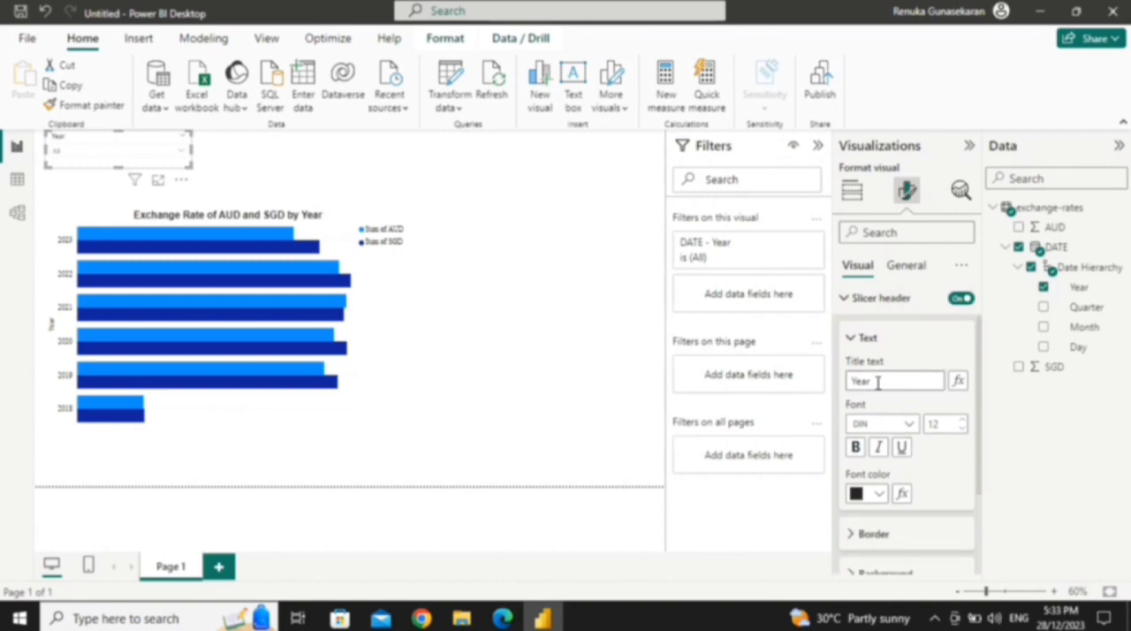
pyautogui.click(880, 493)
pyautogui.click(1052, 230)
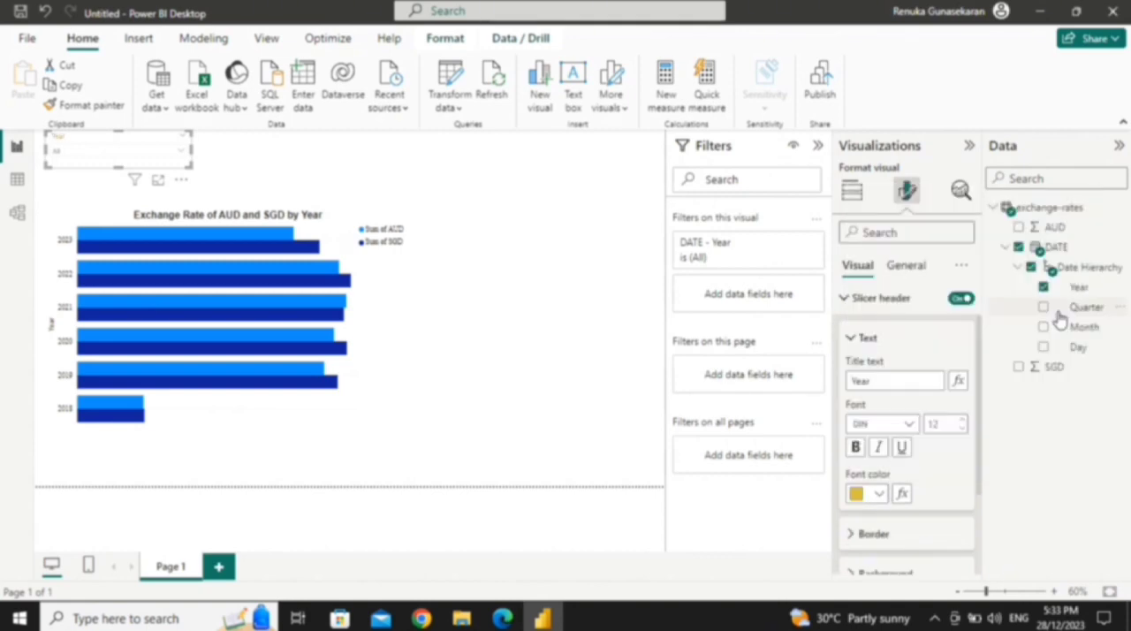
# Step: Set the font colour of the Year slicer's header text to black
pyautogui.click(875, 493)
pyautogui.click(890, 422)
pyautogui.click(851, 340)
# Step: Set the border colour of the Year slicer's header to white after trying gold
pyautogui.click(853, 404)
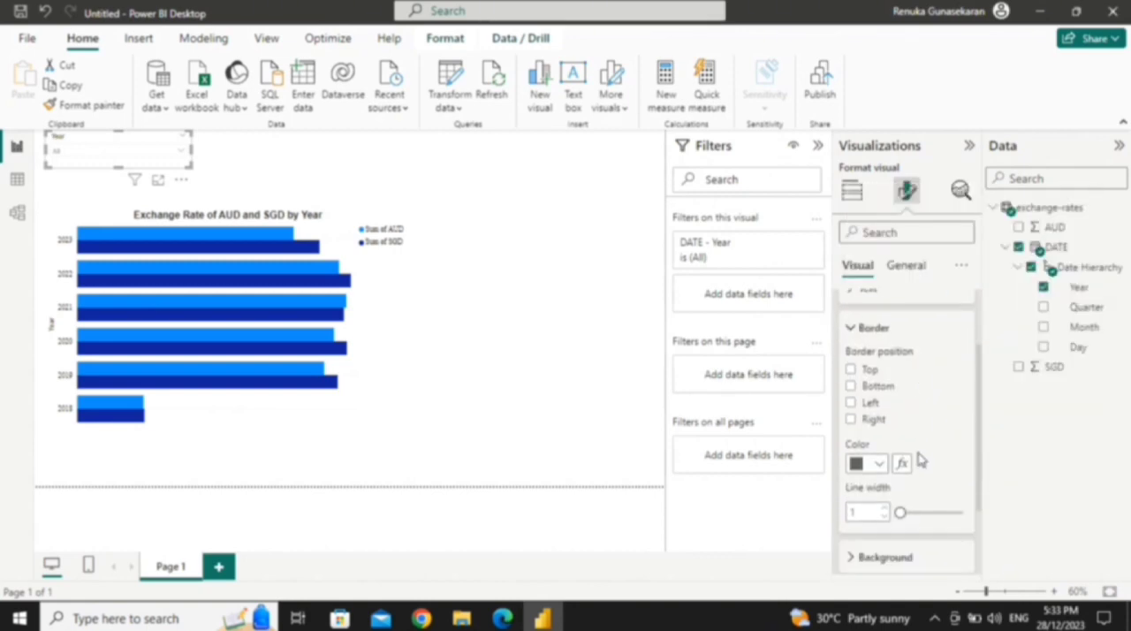
pyautogui.click(875, 460)
pyautogui.click(890, 389)
pyautogui.click(877, 460)
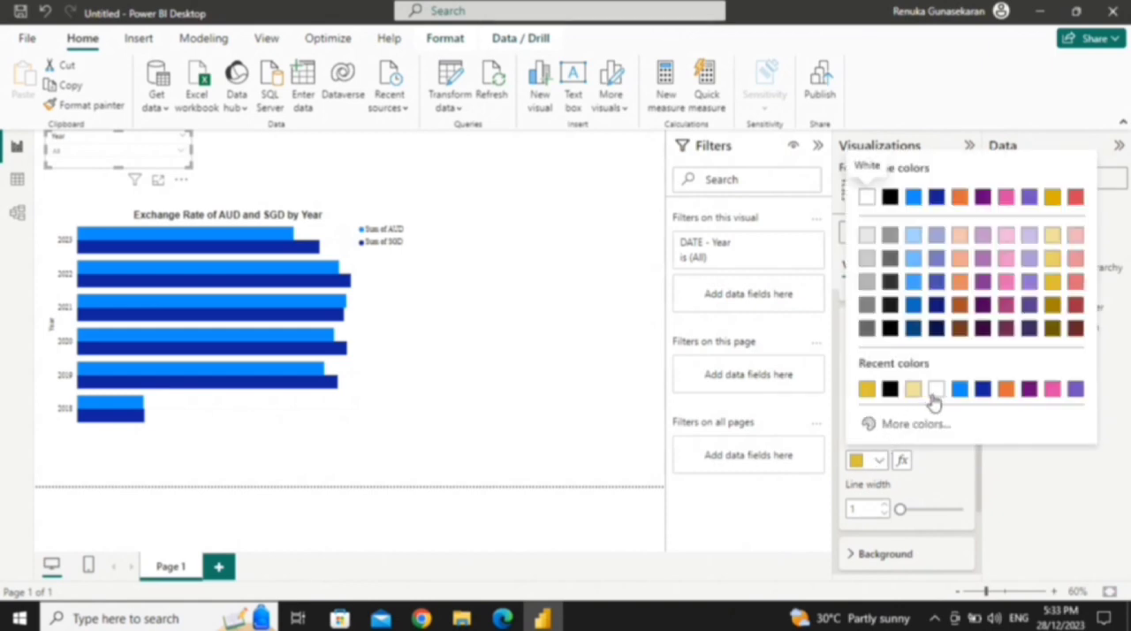
pyautogui.click(935, 390)
pyautogui.click(874, 328)
# Step: Set the background colour of the Year slicer's header to gold
pyautogui.click(850, 452)
pyautogui.click(877, 493)
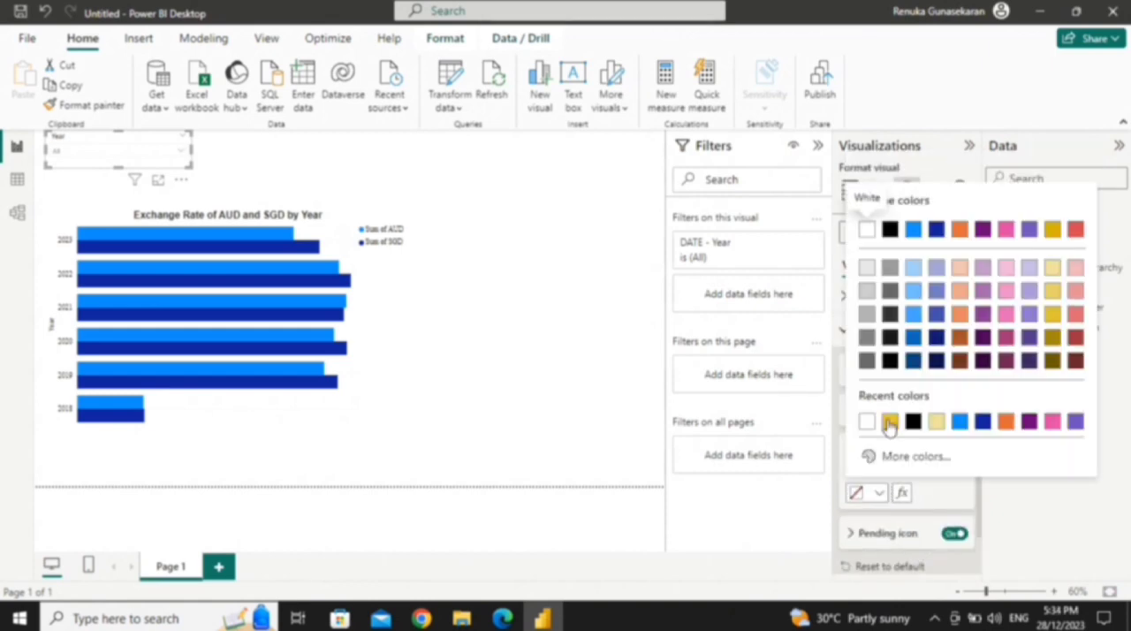
pyautogui.click(886, 424)
# Step: Widen the Year slicer above the chart and check its dropdown list of years
pyautogui.moveTo(192, 152); pyautogui.dragTo(251, 152)
pyautogui.click(310, 172)
pyautogui.click(248, 152)
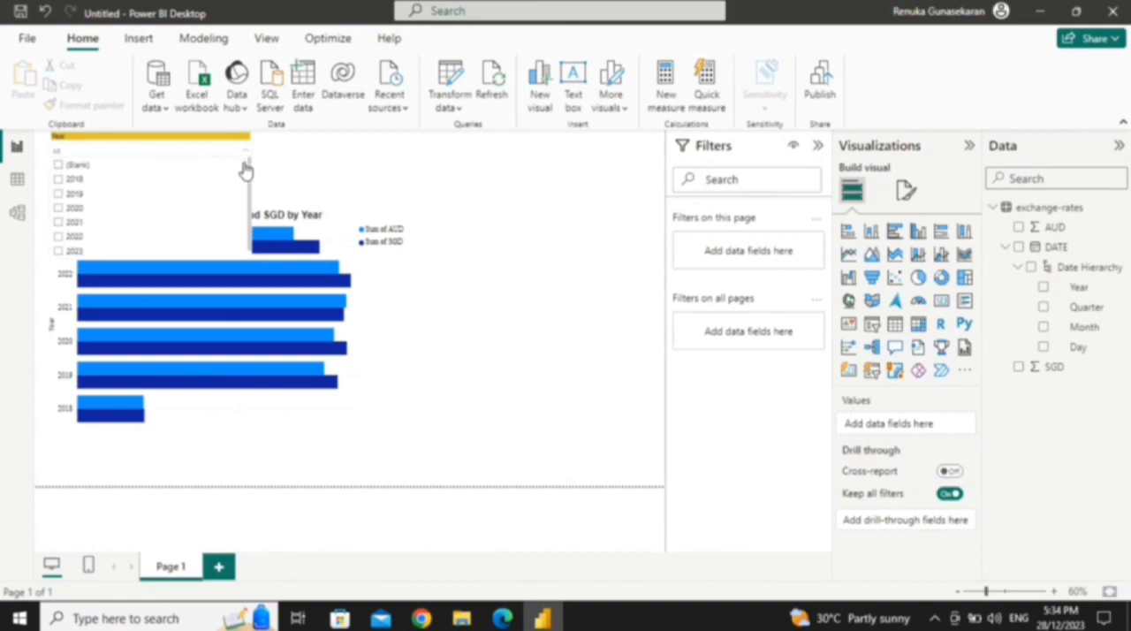
pyautogui.click(297, 172)
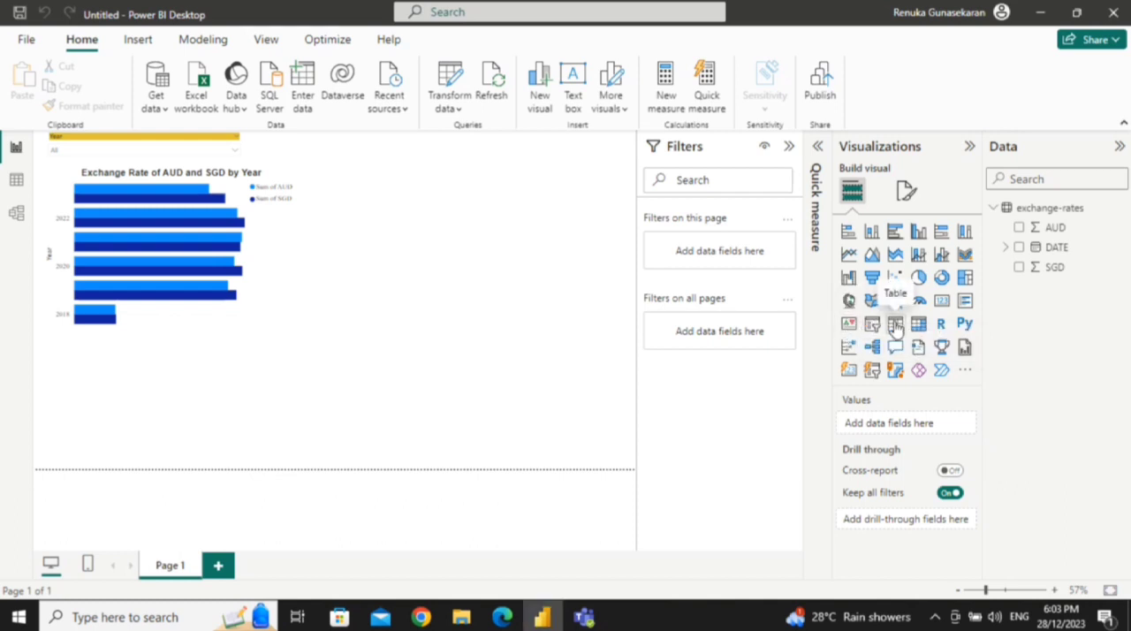
# Step: Add an empty table visual below the chart and start a quick measure with the Year-over-year change calculation
pyautogui.click(895, 324)
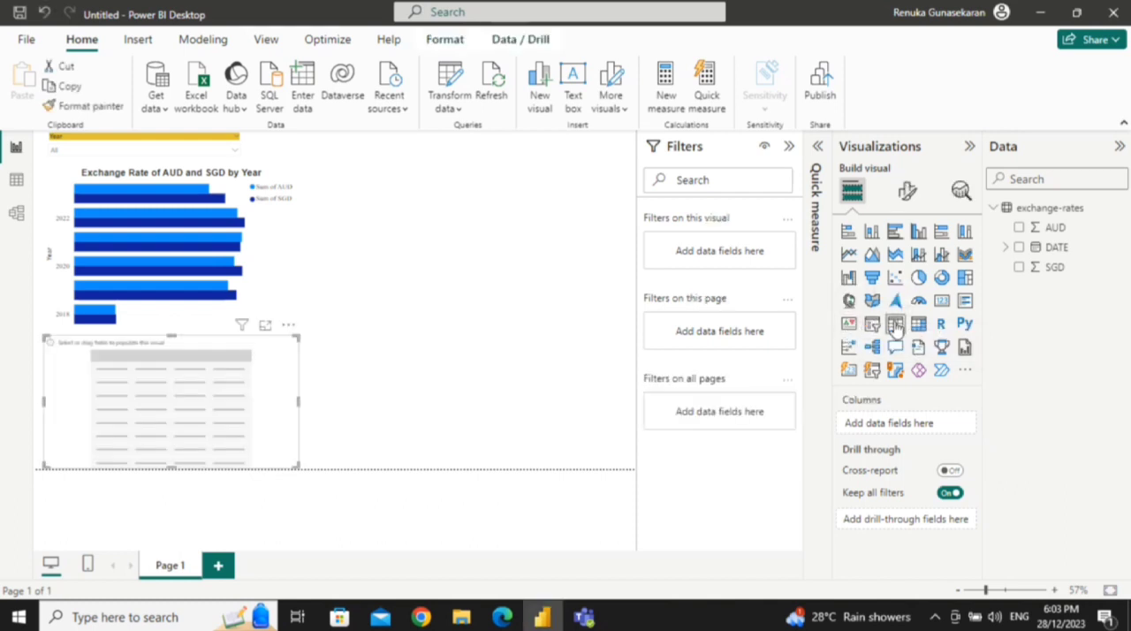
pyautogui.click(706, 78)
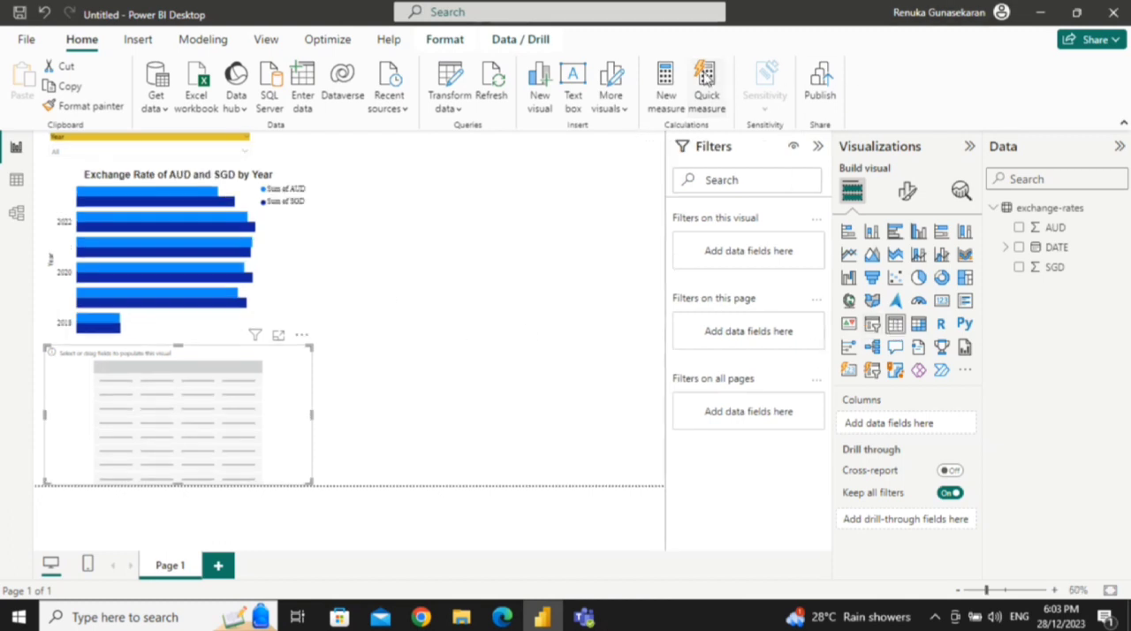
pyautogui.click(706, 78)
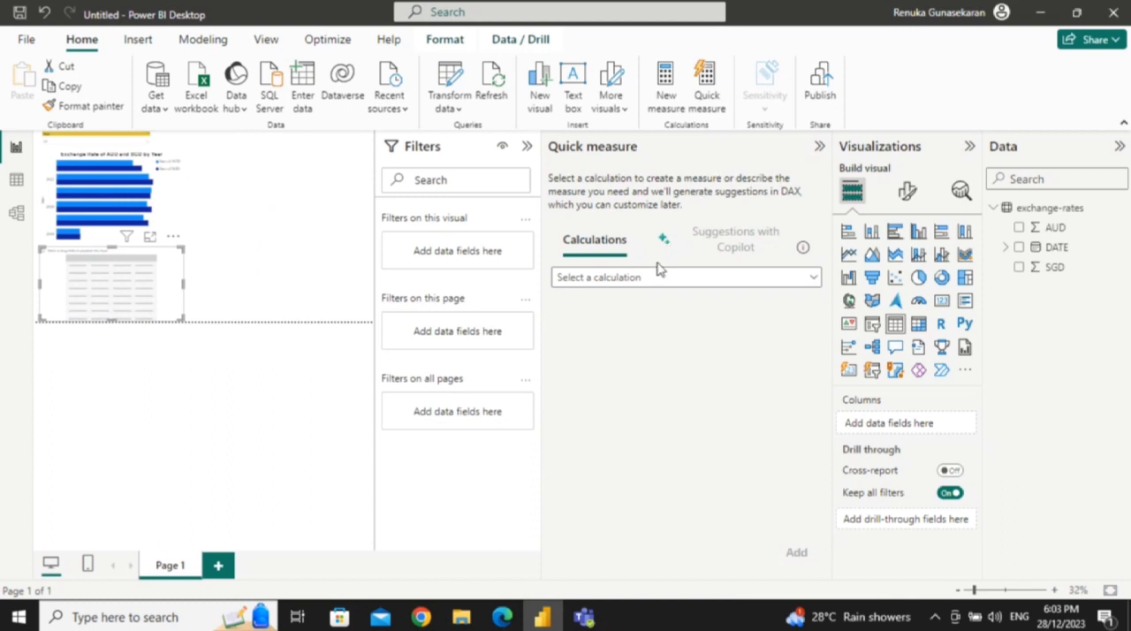
pyautogui.click(641, 278)
pyautogui.scroll(-1, 651, 331)
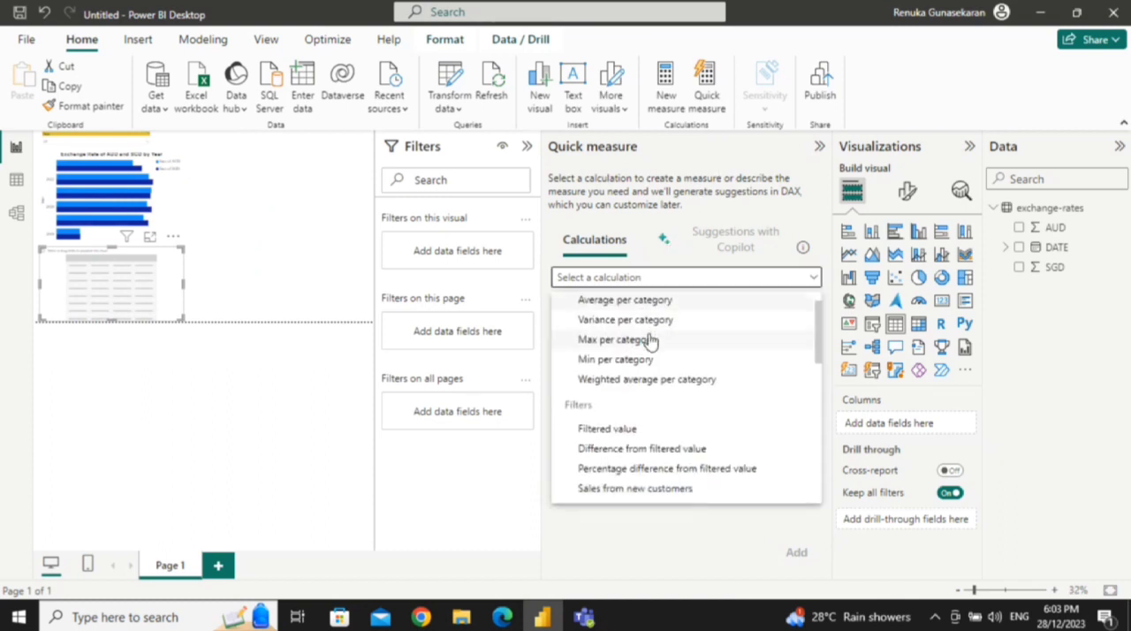
pyautogui.scroll(-1, 653, 391)
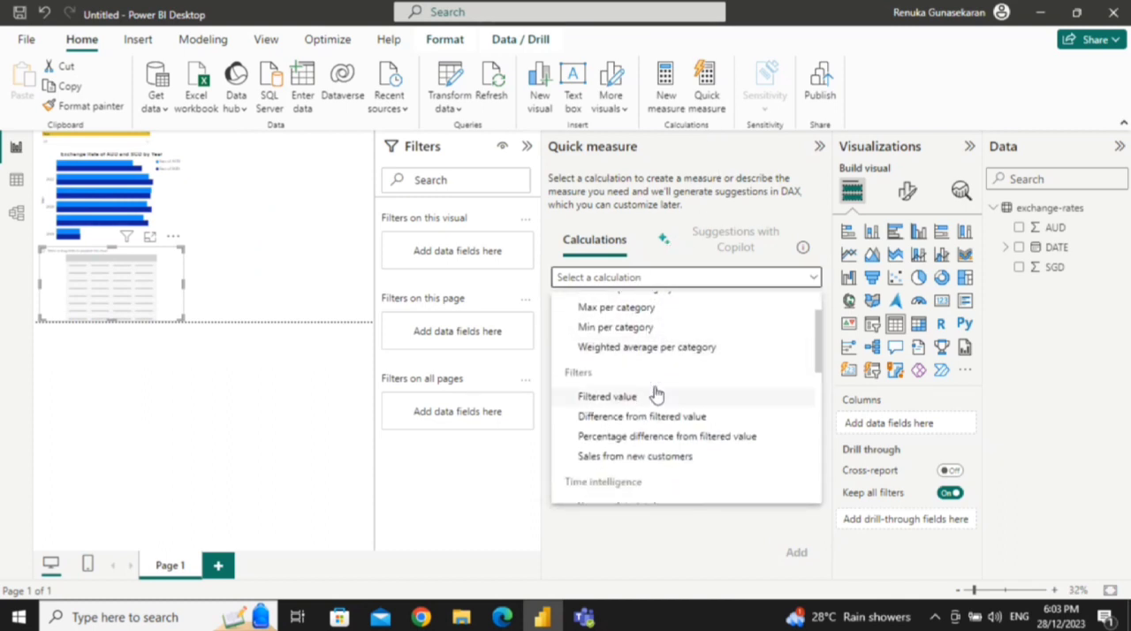
pyautogui.scroll(-3, 655, 394)
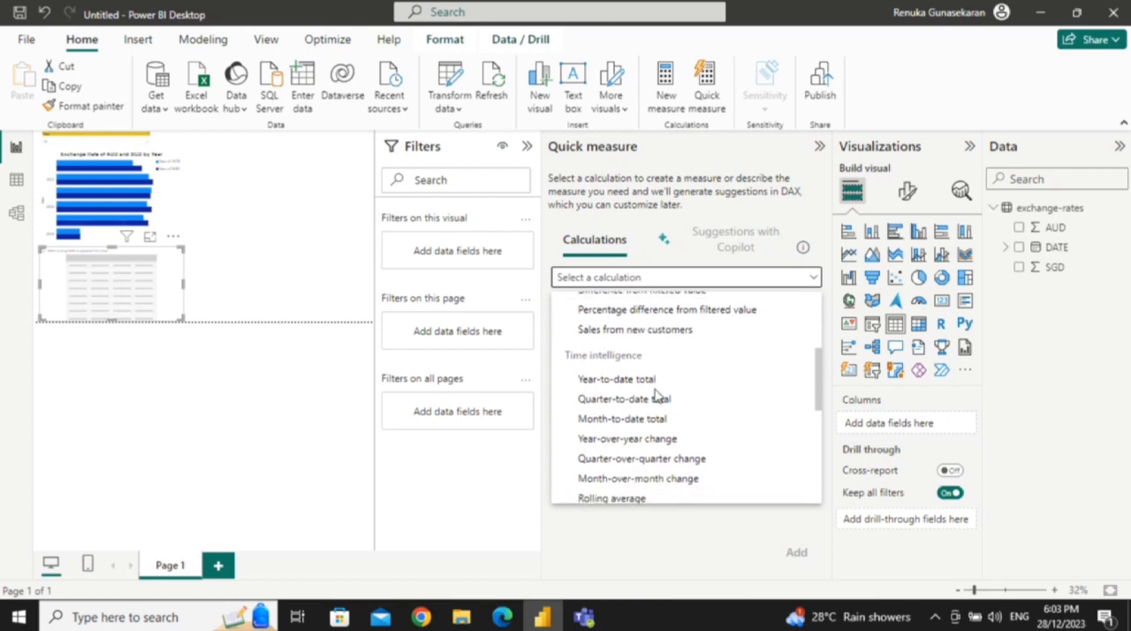
pyautogui.scroll(-6, 655, 394)
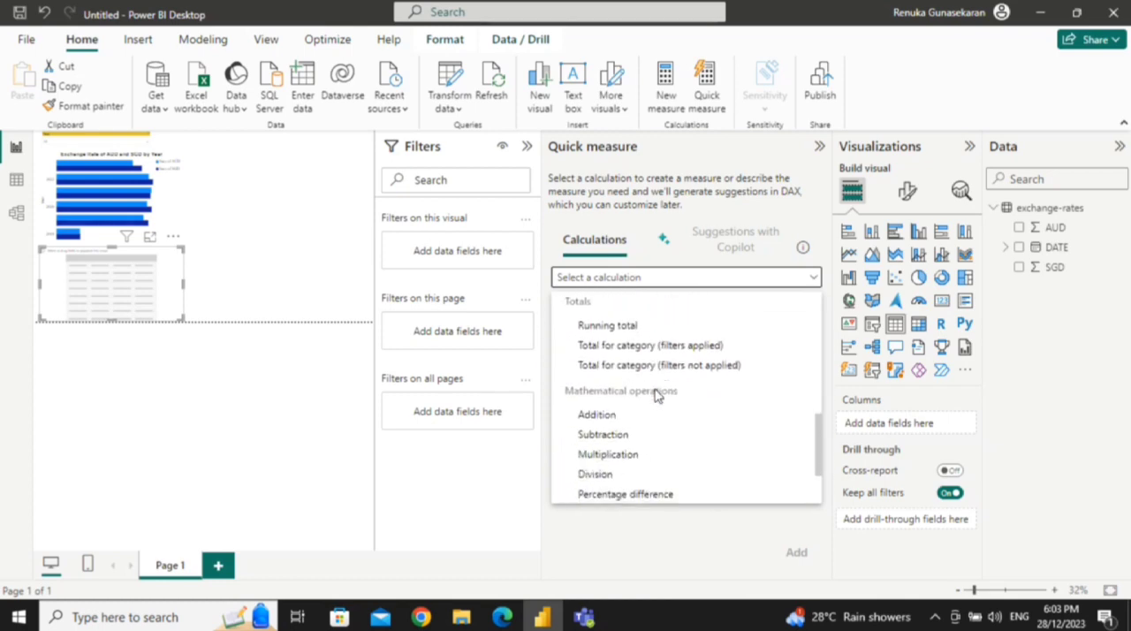
pyautogui.scroll(-3, 654, 394)
pyautogui.scroll(8, 655, 394)
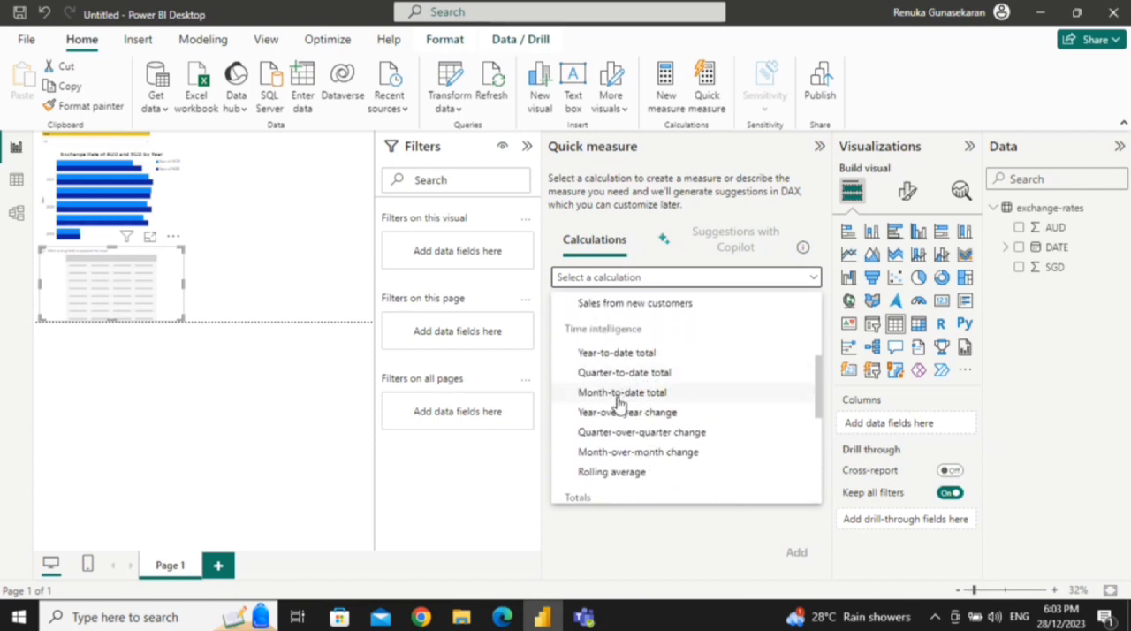
pyautogui.click(619, 412)
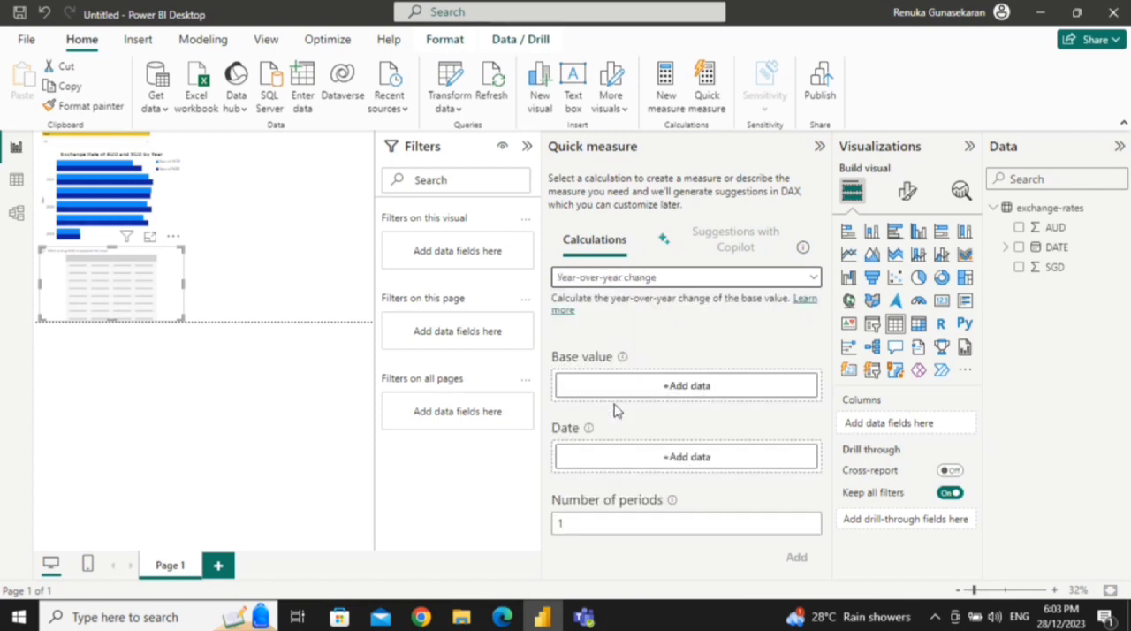
# Step: Create the year-over-year quick measure with Sum of AUD as the base value and DATE as the date
pyautogui.click(759, 386)
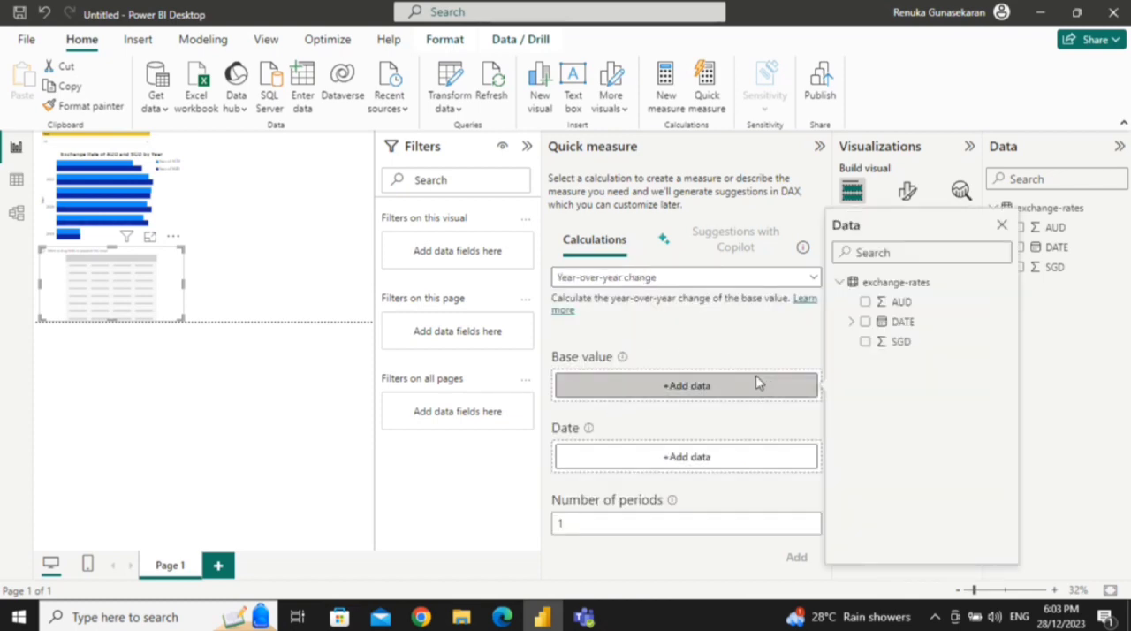
pyautogui.click(877, 303)
pyautogui.click(740, 455)
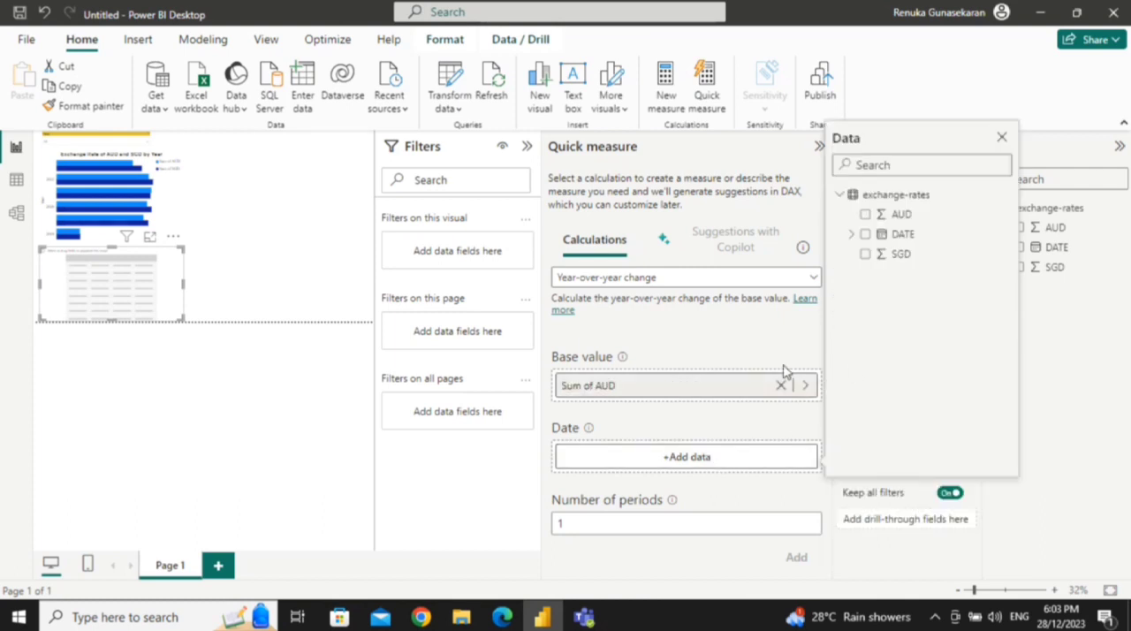
pyautogui.click(865, 235)
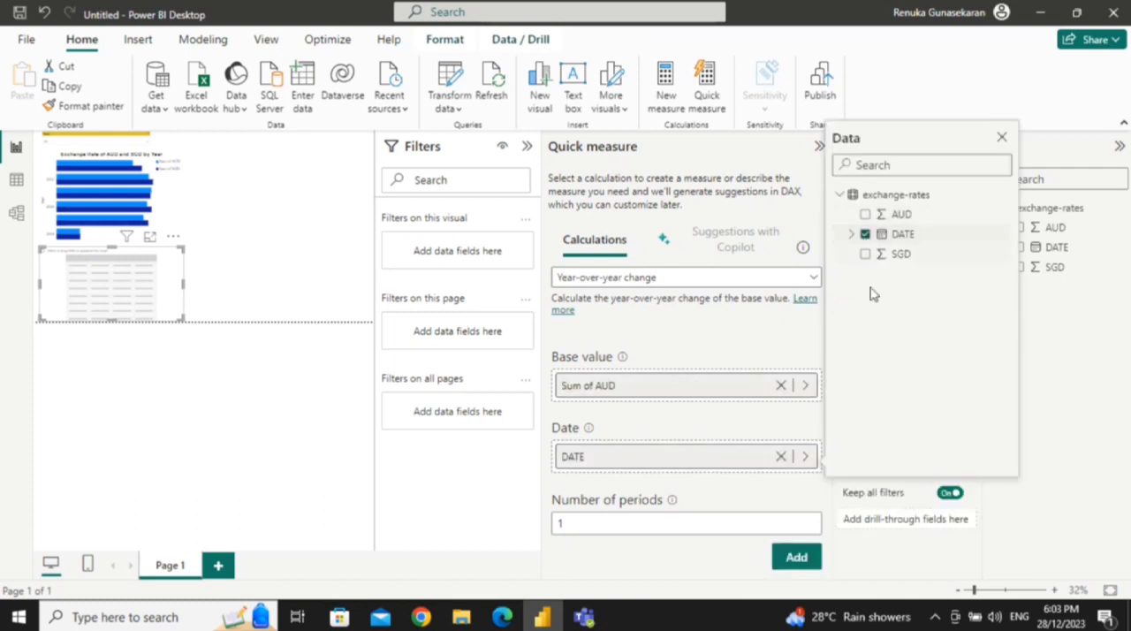
pyautogui.click(789, 558)
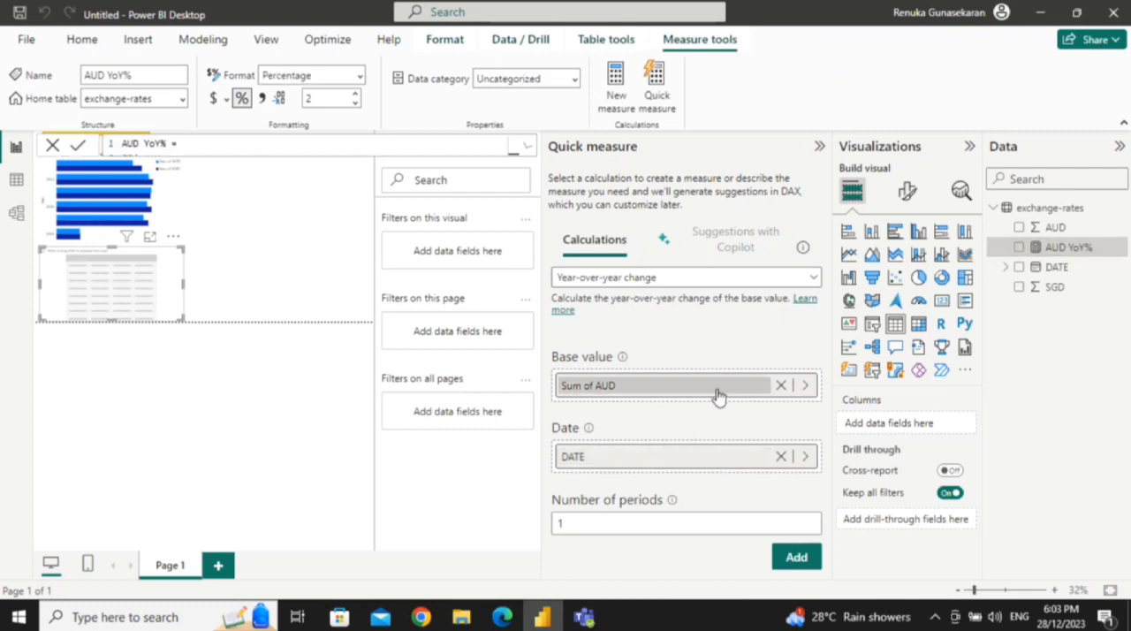
# Step: Create a second year-over-year quick measure with Sum of SGD as the base value, and close the quick measure settings
pyautogui.click(780, 387)
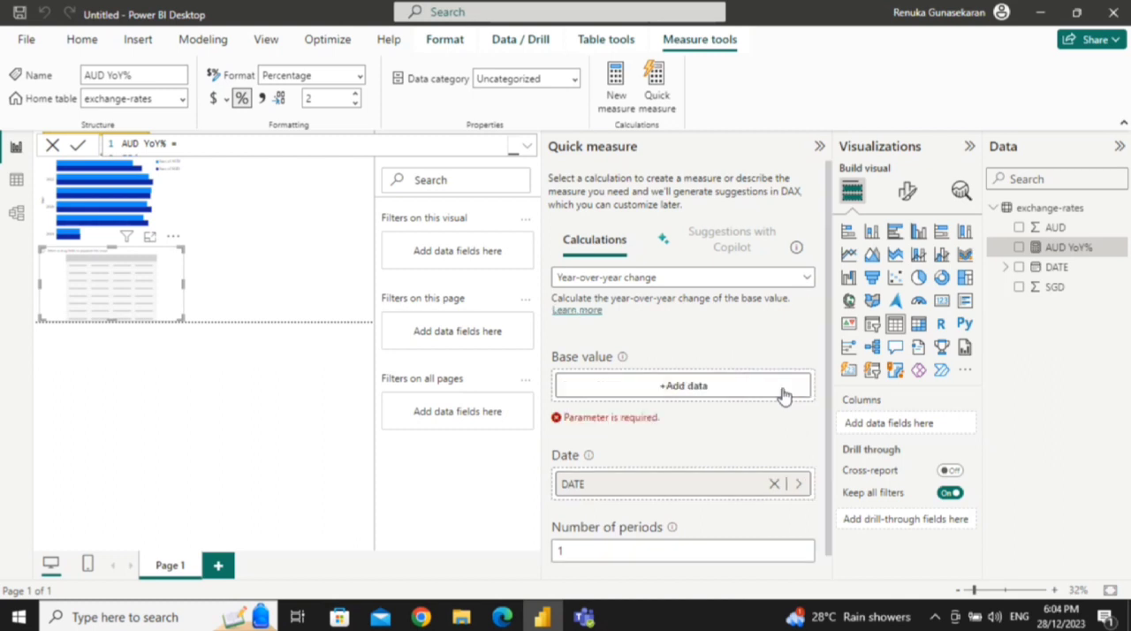
pyautogui.click(676, 388)
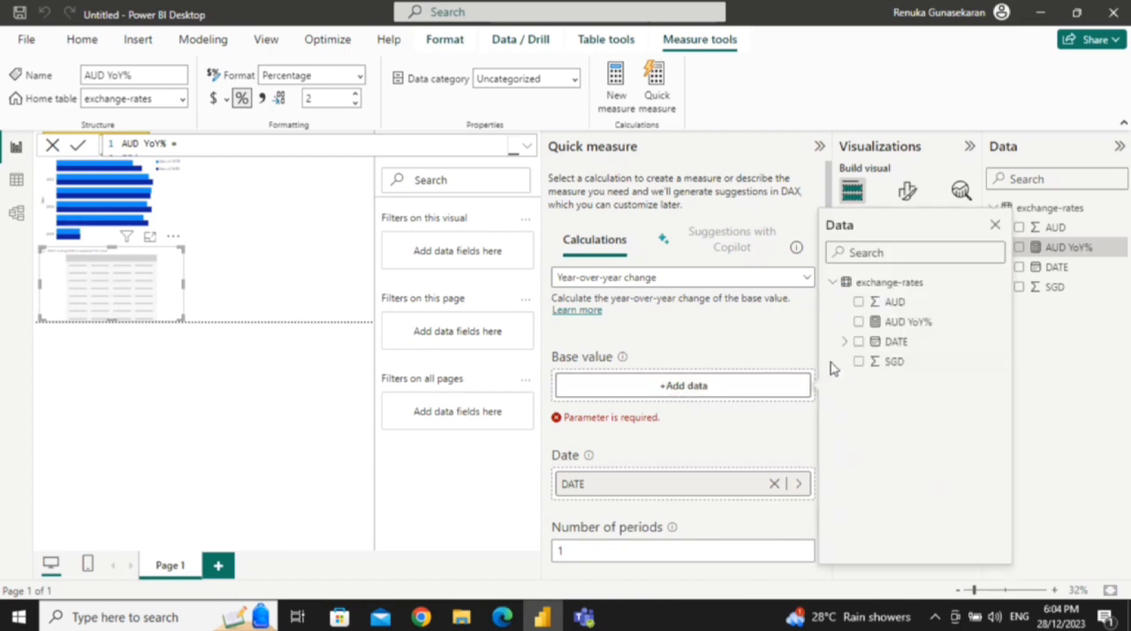
pyautogui.click(859, 362)
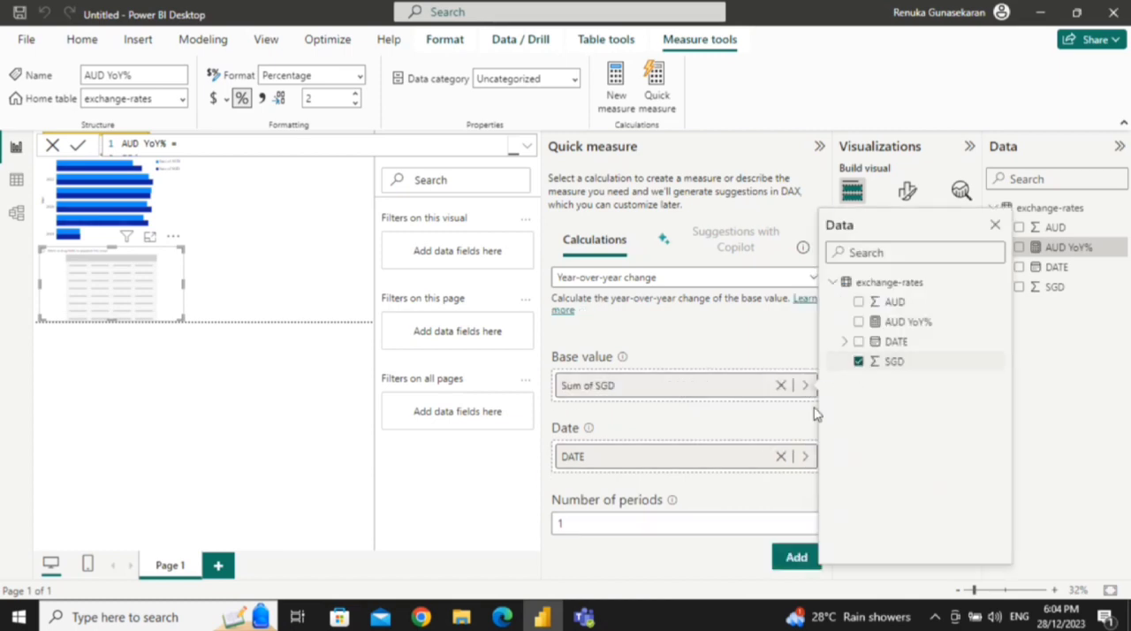
pyautogui.click(748, 560)
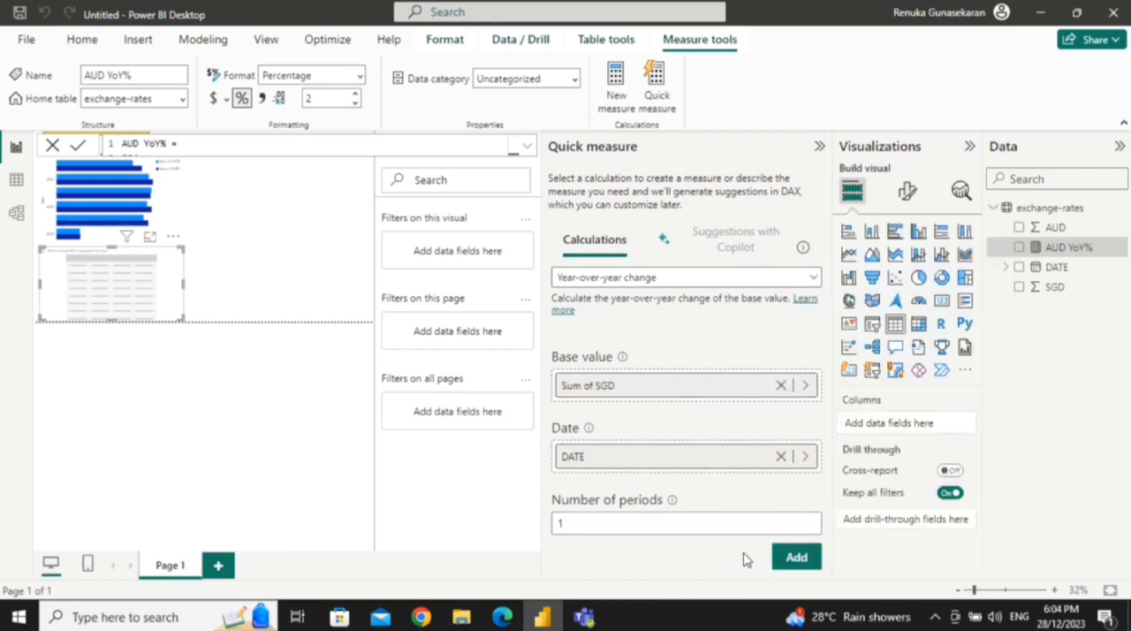
pyautogui.click(804, 565)
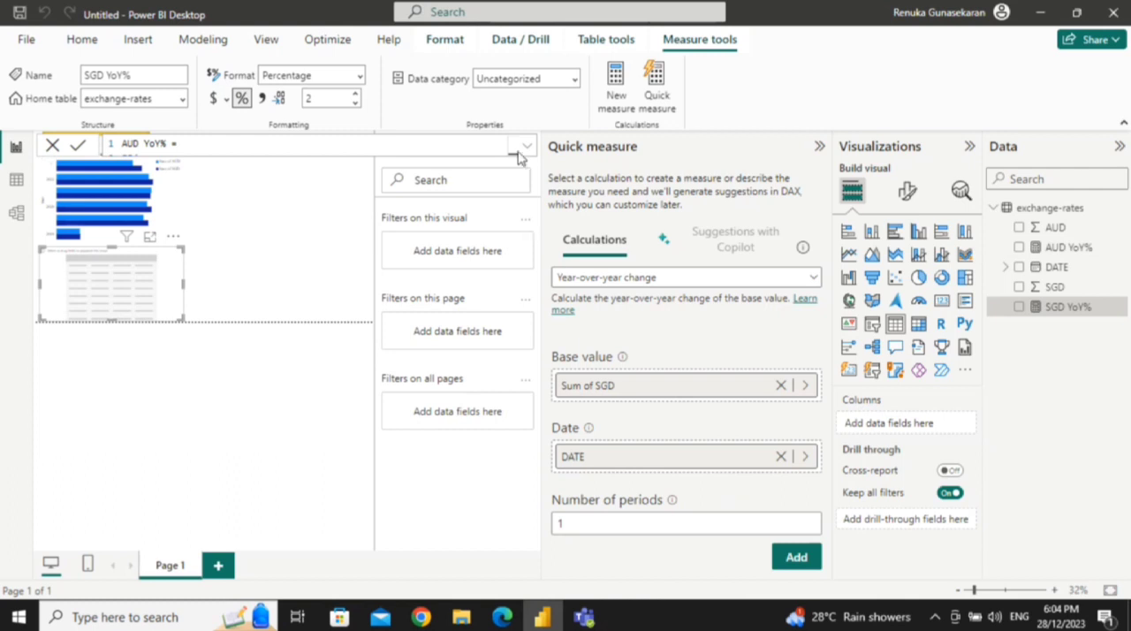
pyautogui.click(818, 148)
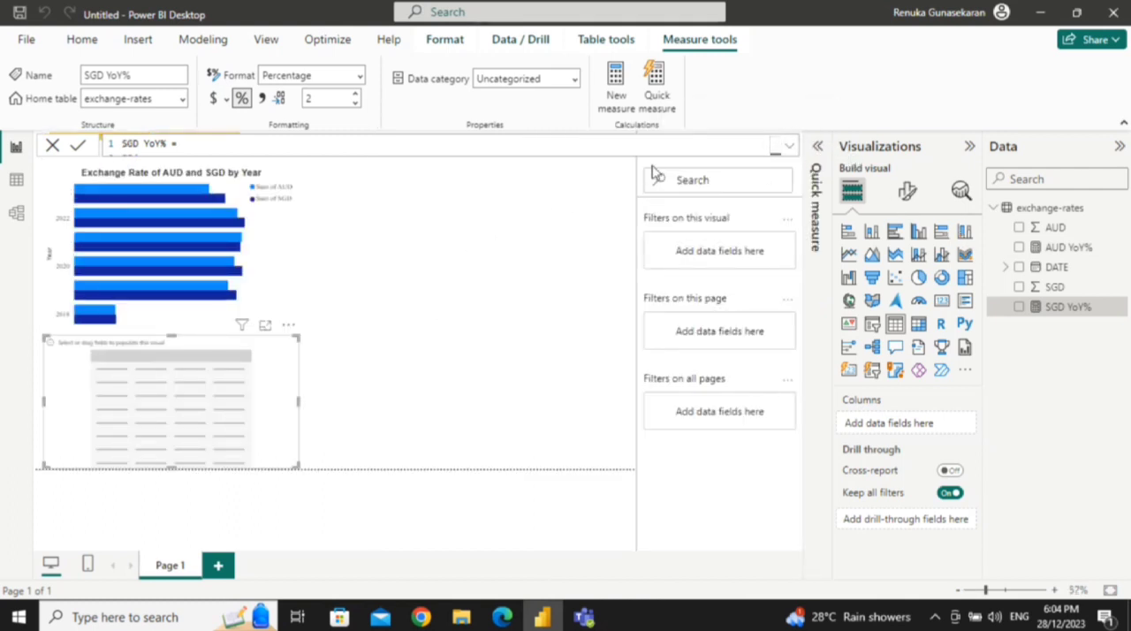
# Step: Examine the full DAX formula of the SGD YoY% measure and close it without editing
pyautogui.click(790, 148)
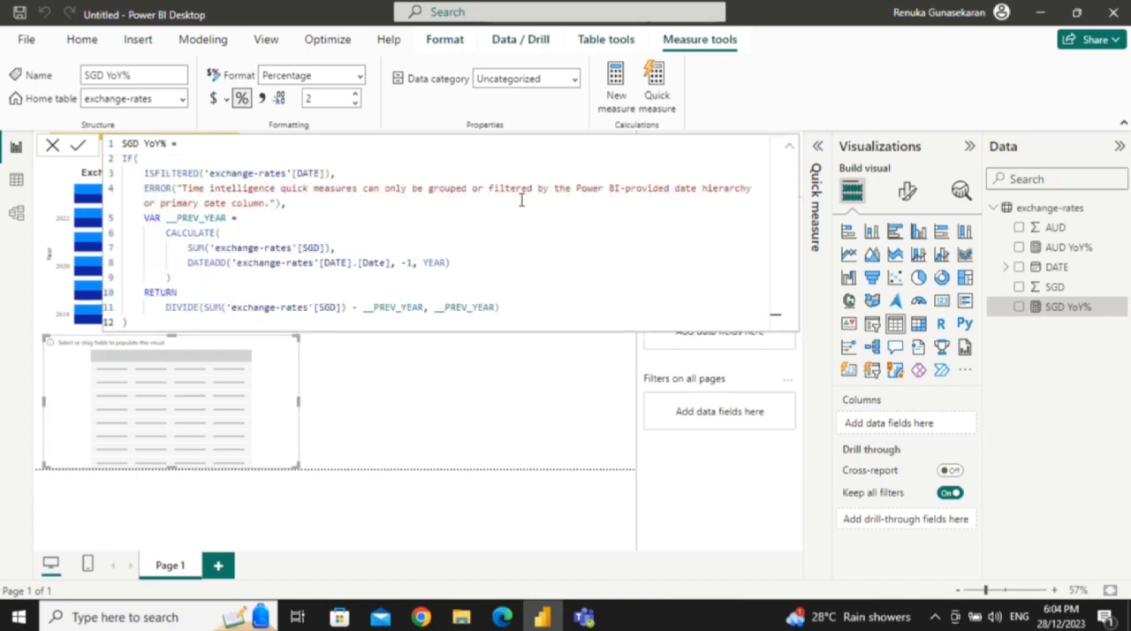
pyautogui.click(791, 147)
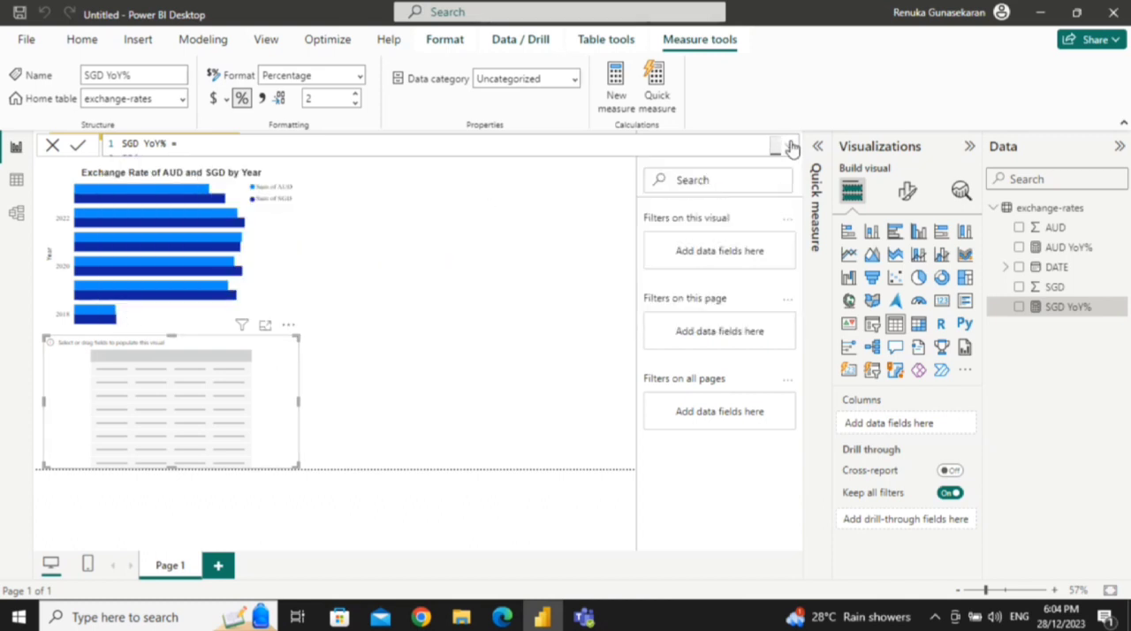
pyautogui.click(791, 147)
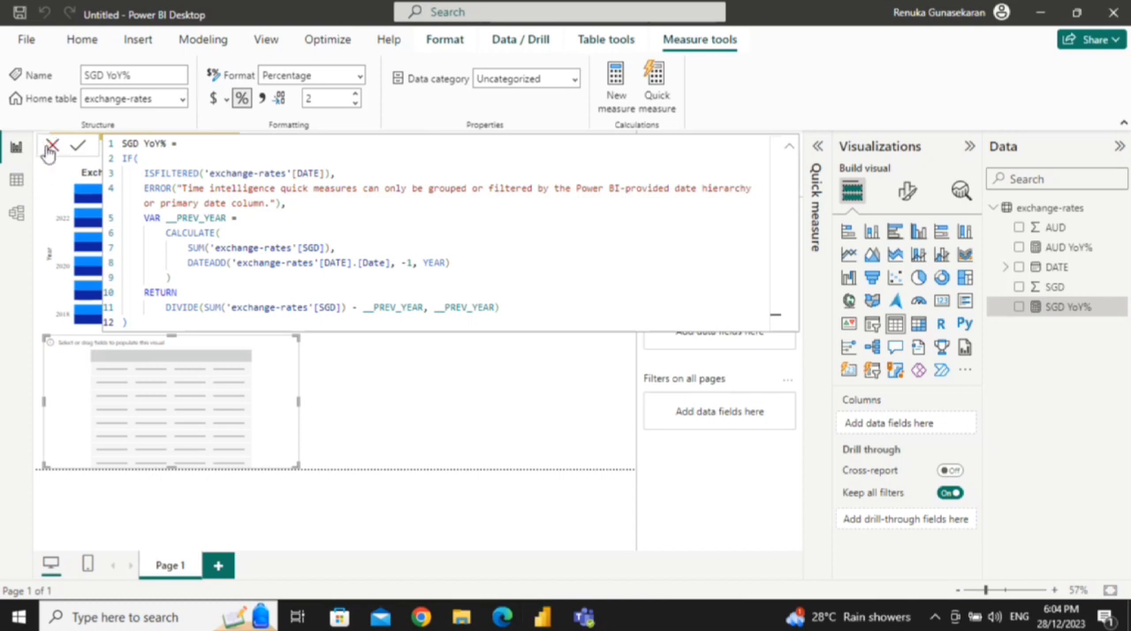
pyautogui.click(51, 148)
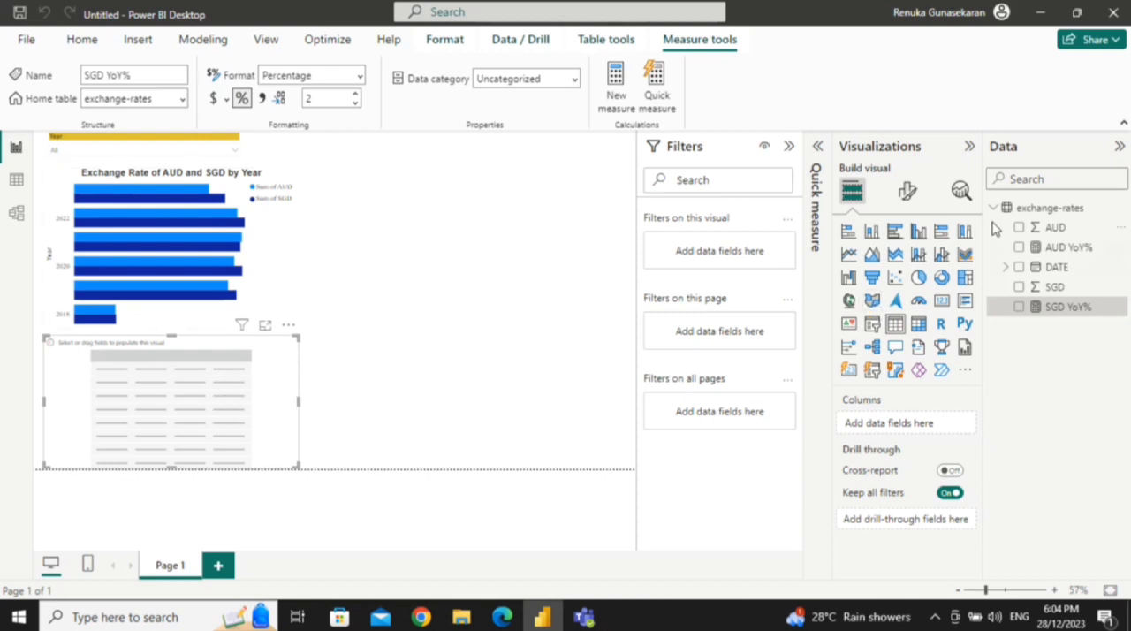
# Step: Fill the table with Year, AUD, AUD YoY%, SGD and SGD YoY%, and shrink it to fit its contents
pyautogui.click(1005, 267)
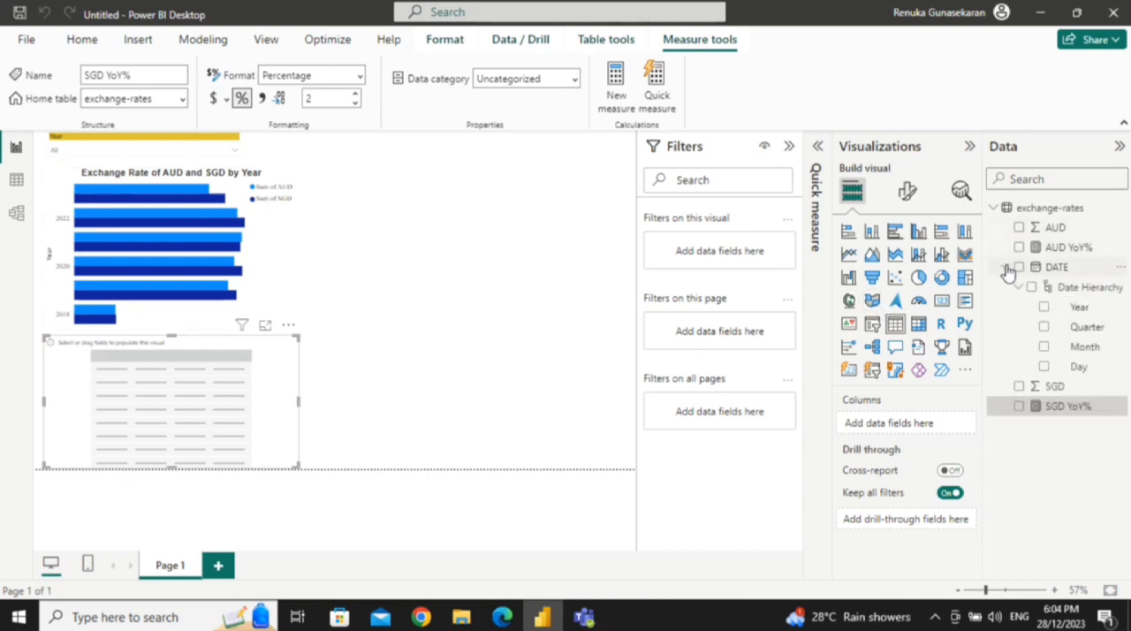
pyautogui.click(1043, 307)
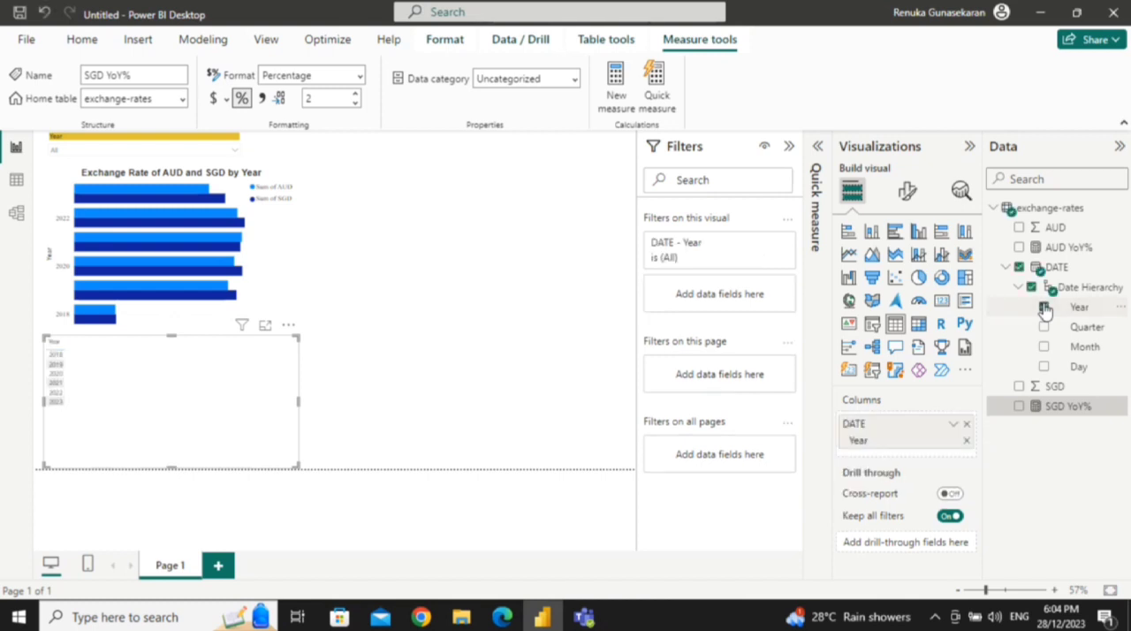
pyautogui.click(1018, 227)
pyautogui.click(1020, 249)
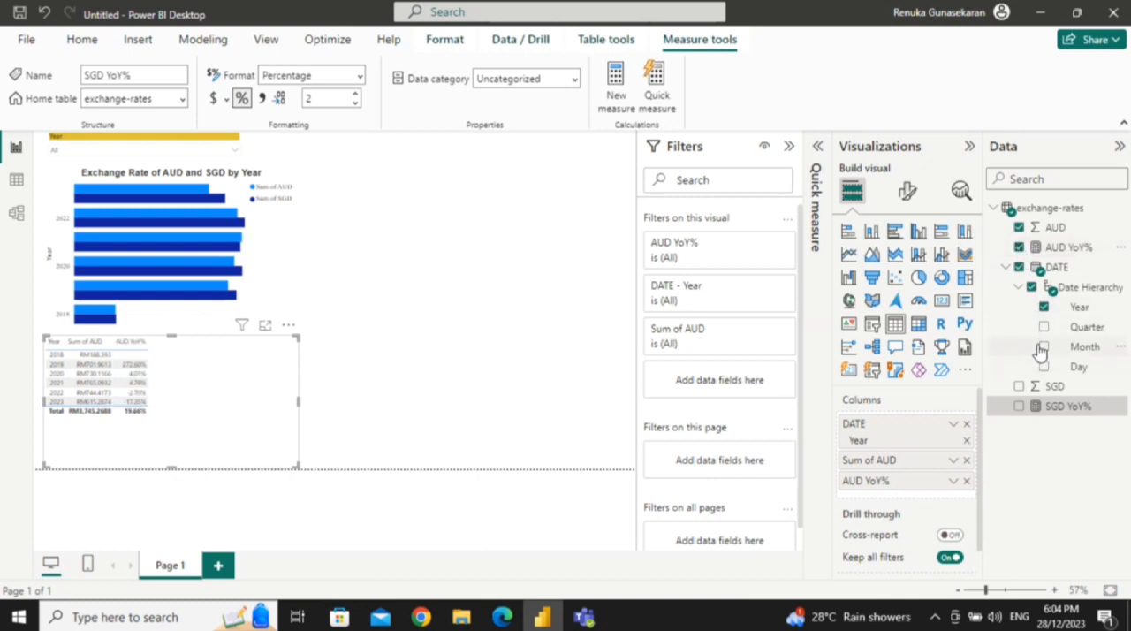
pyautogui.click(1018, 388)
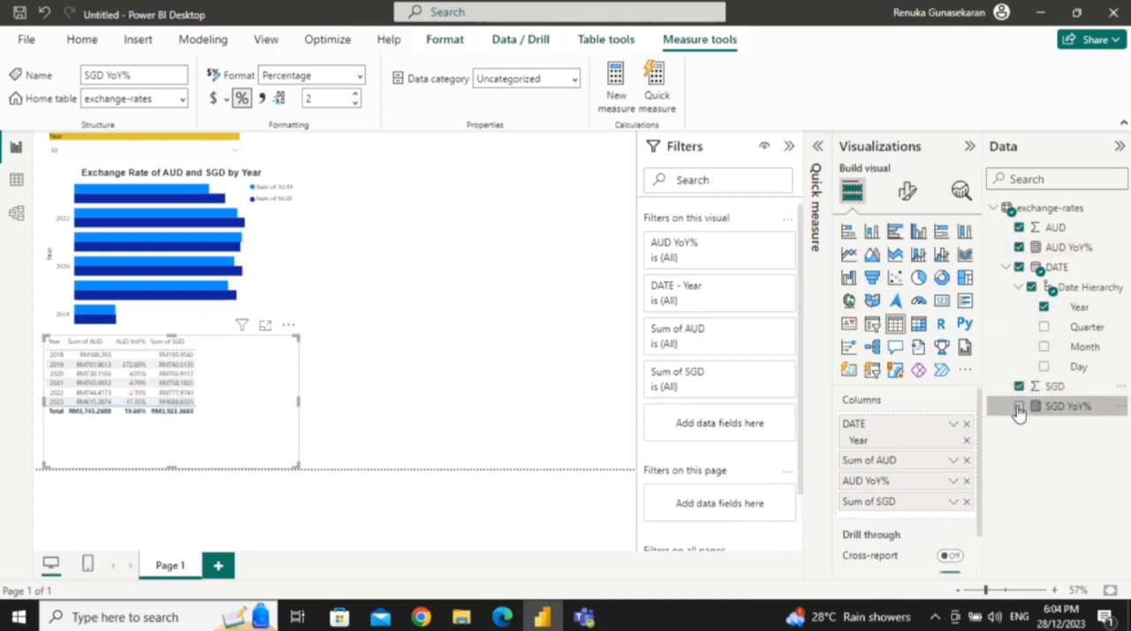
pyautogui.click(1019, 409)
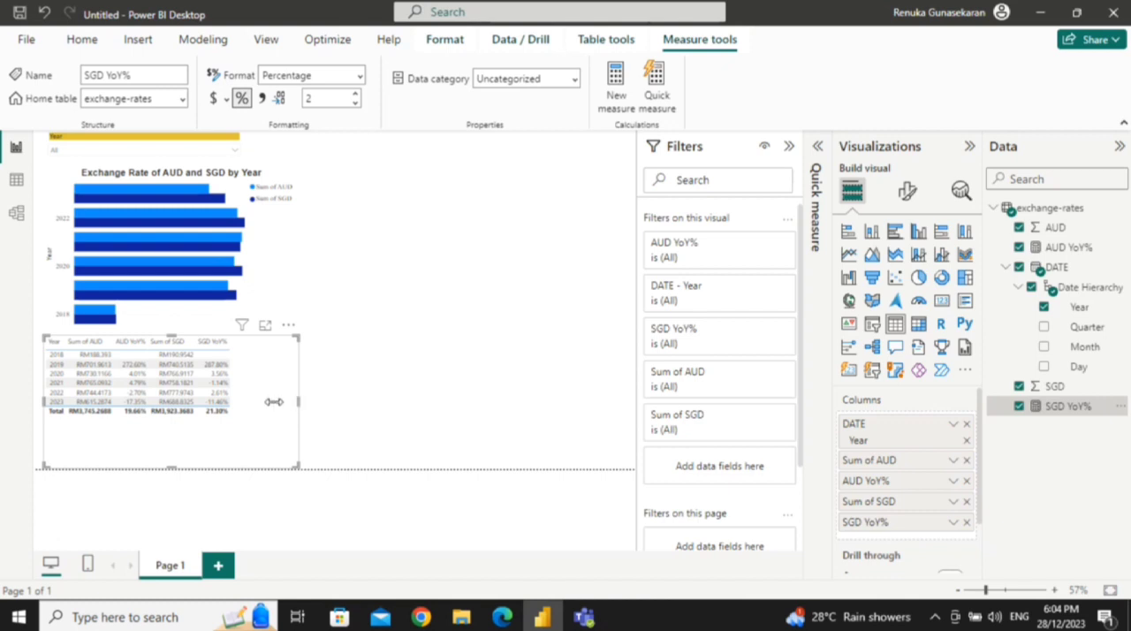
pyautogui.moveTo(275, 401); pyautogui.dragTo(231, 400)
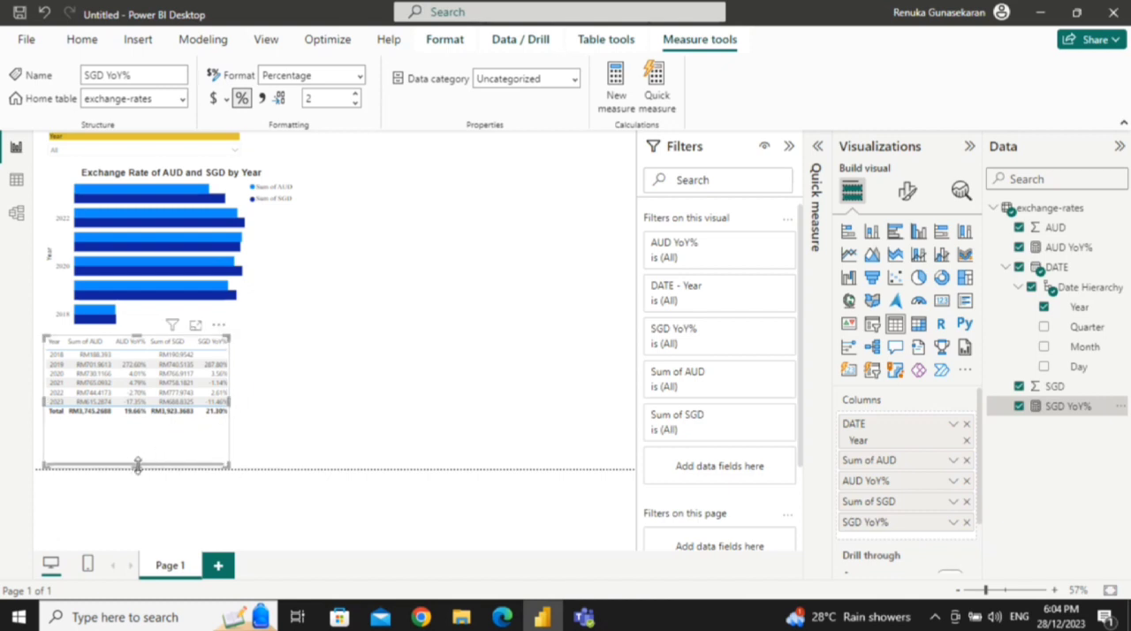
pyautogui.moveTo(139, 467); pyautogui.dragTo(134, 431)
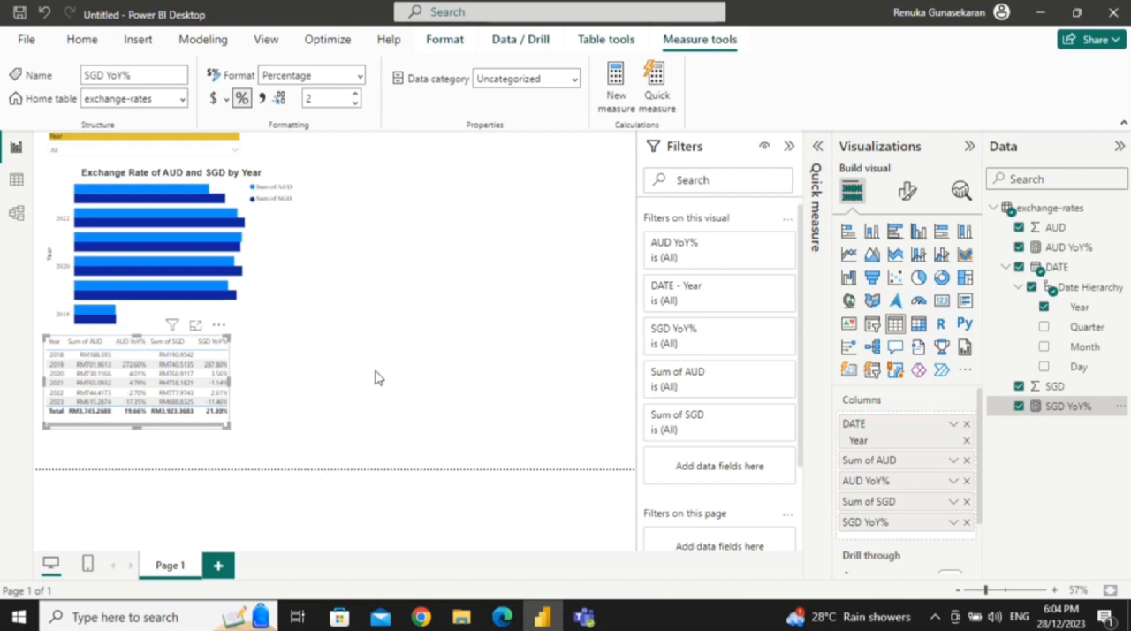
# Step: Set the table's column header font to Times New Roman, size 12
pyautogui.click(121, 433)
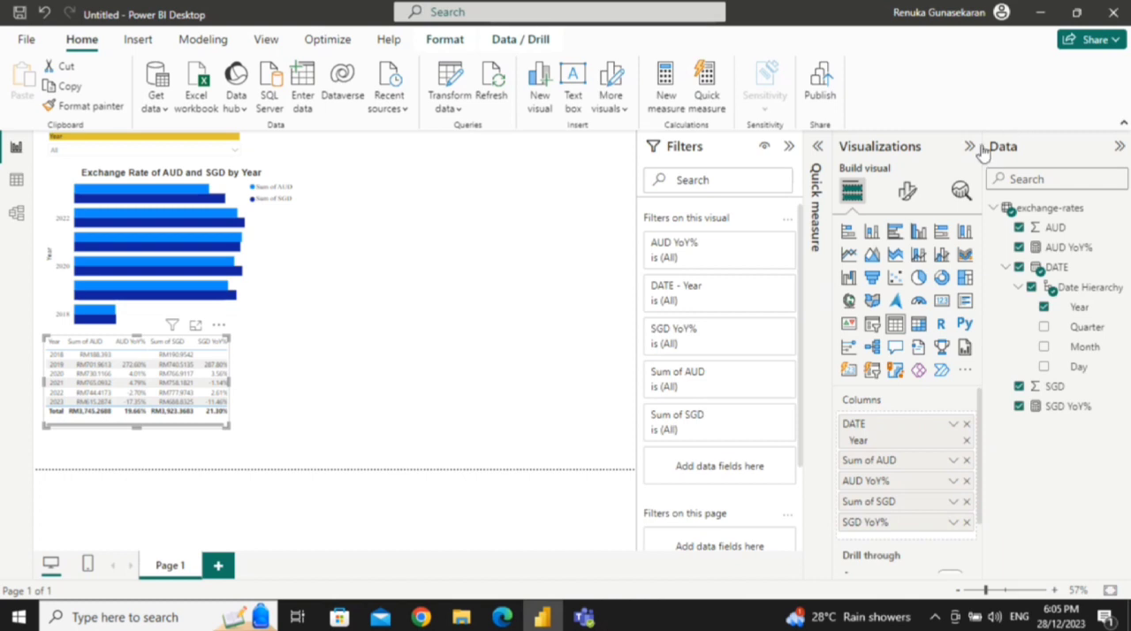
pyautogui.click(909, 194)
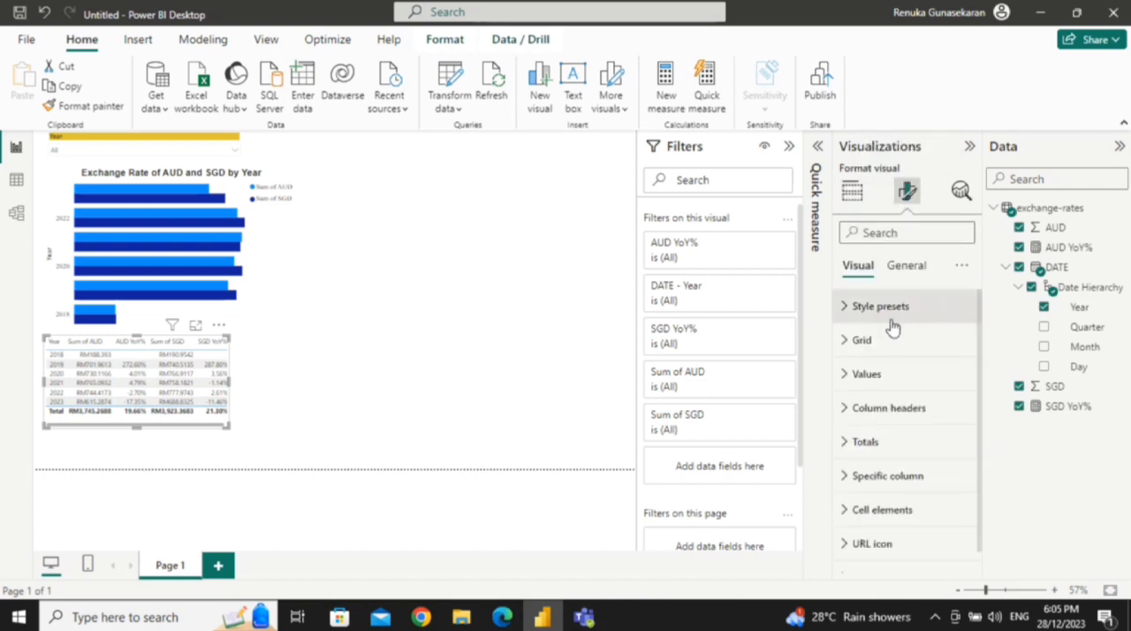
pyautogui.click(845, 308)
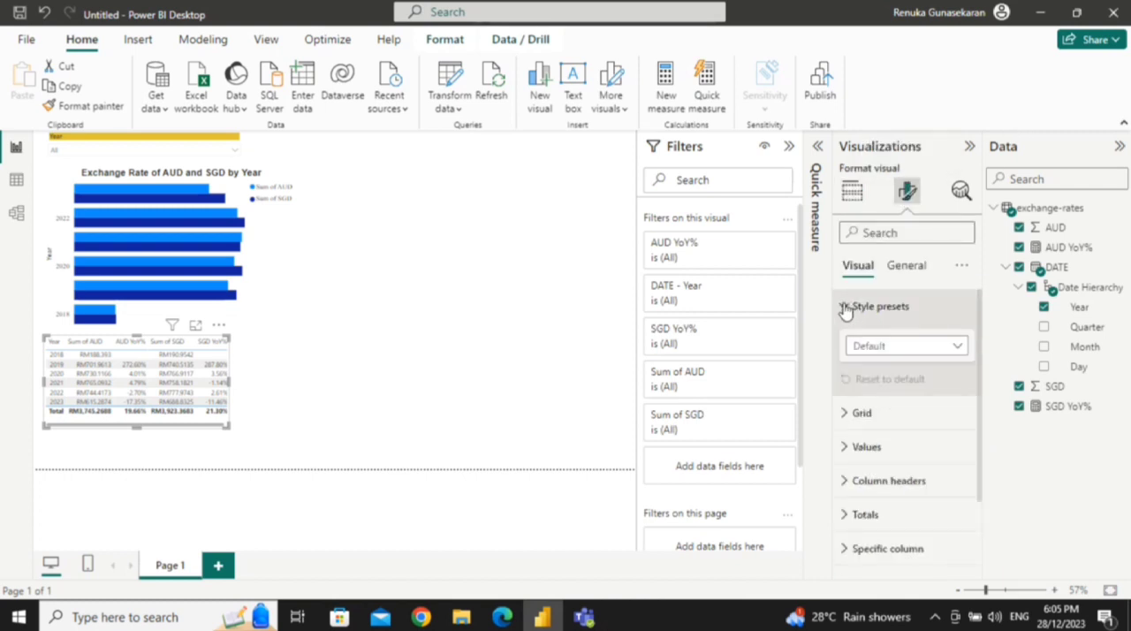
pyautogui.click(845, 307)
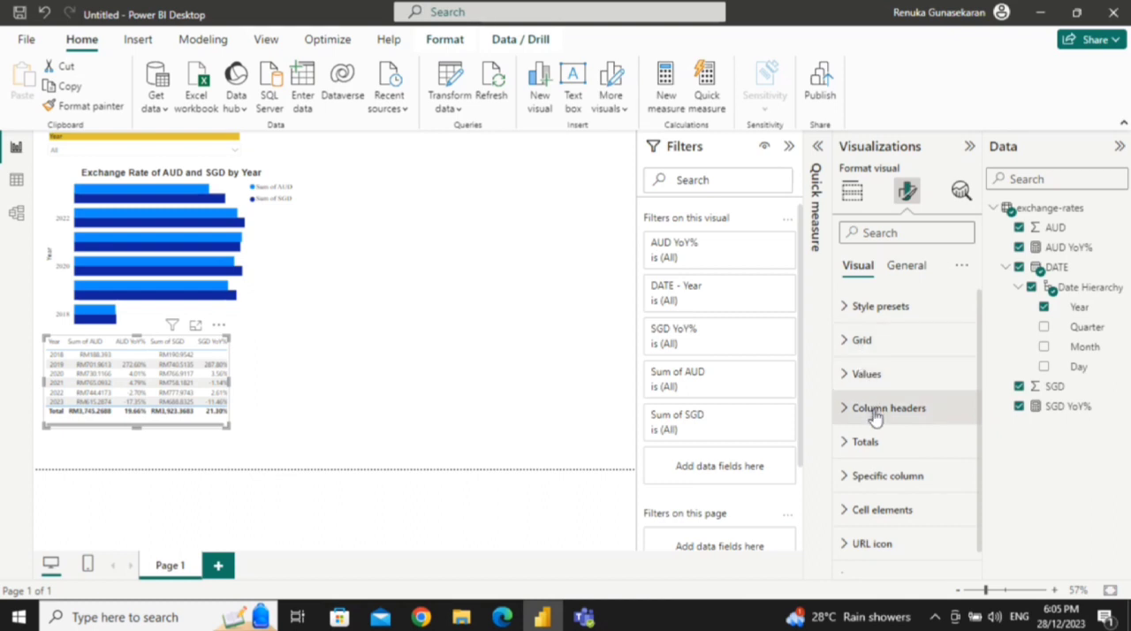
pyautogui.click(846, 411)
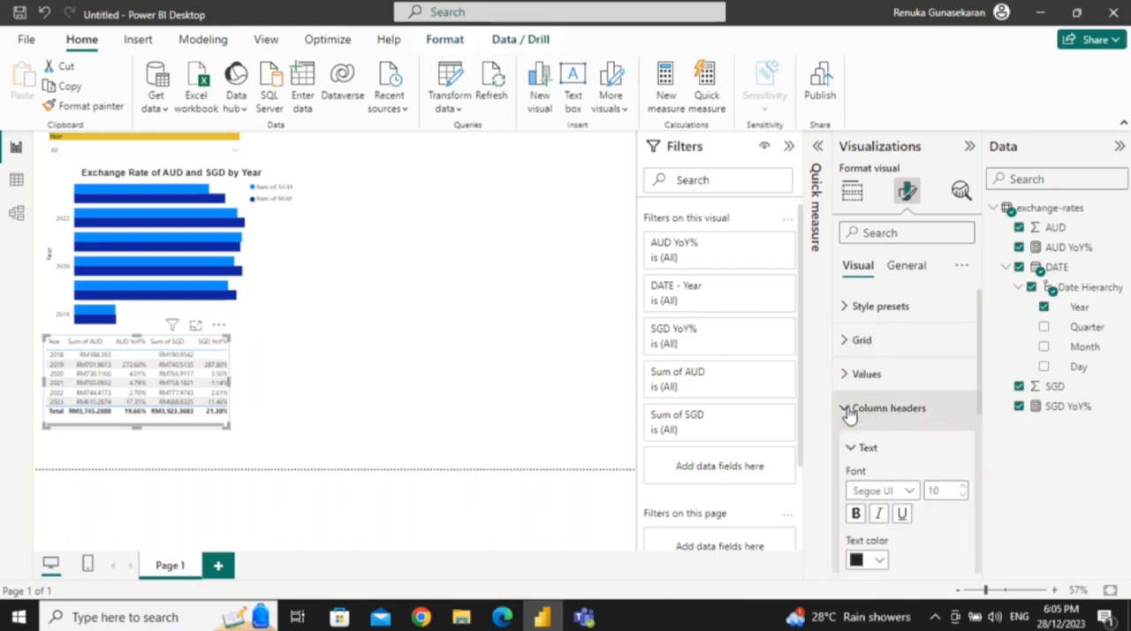
pyautogui.scroll(-1, 871, 371)
pyautogui.click(906, 451)
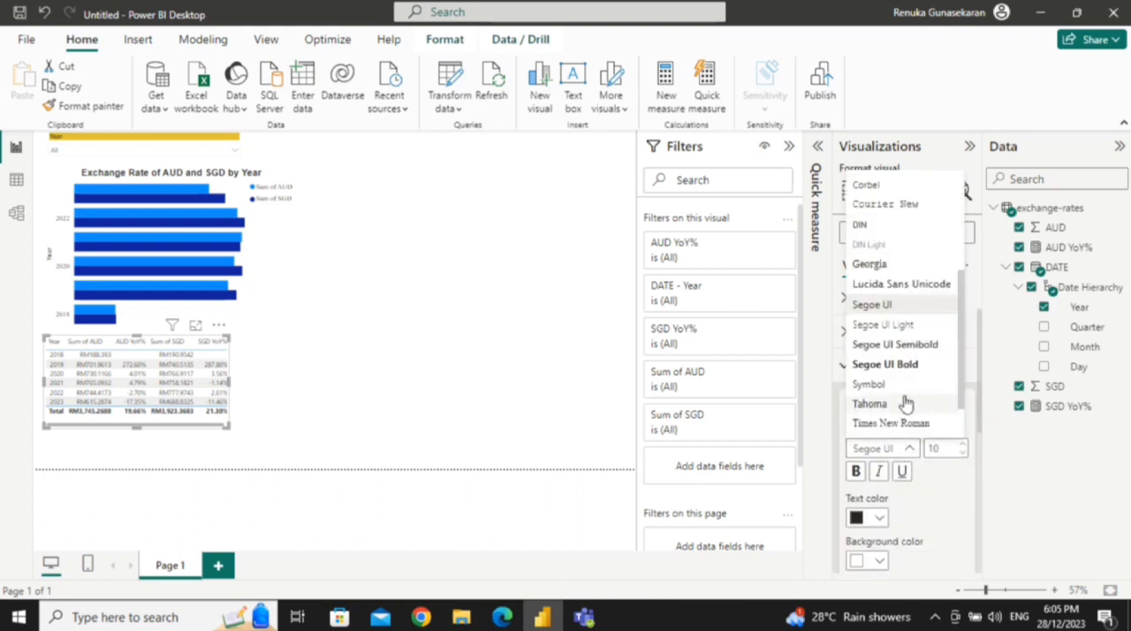
pyautogui.click(900, 422)
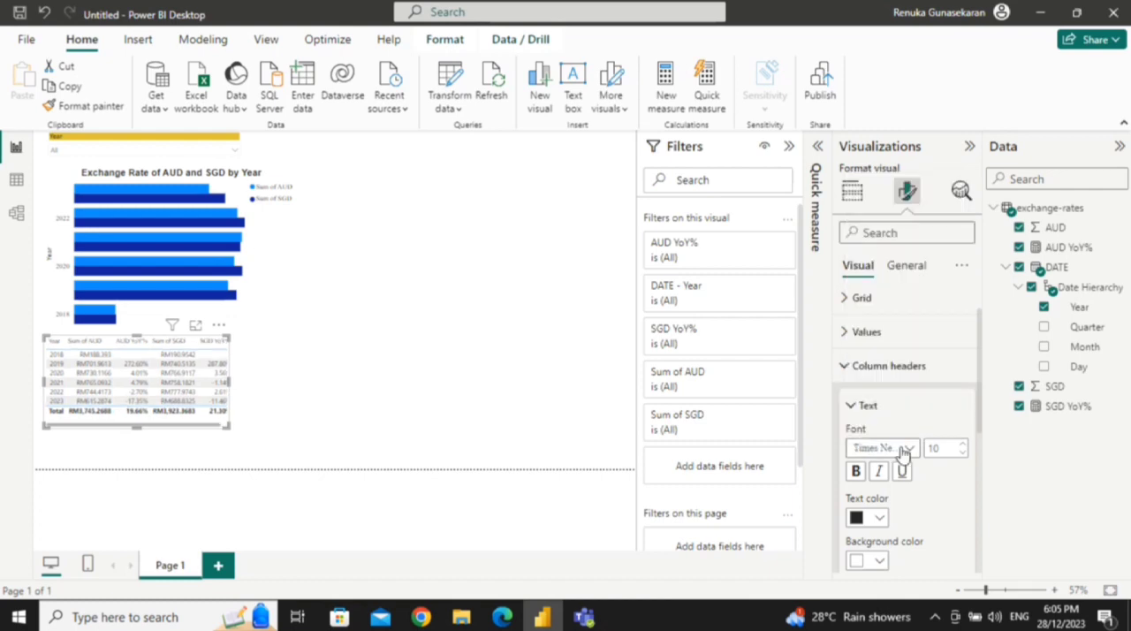
pyautogui.click(961, 447)
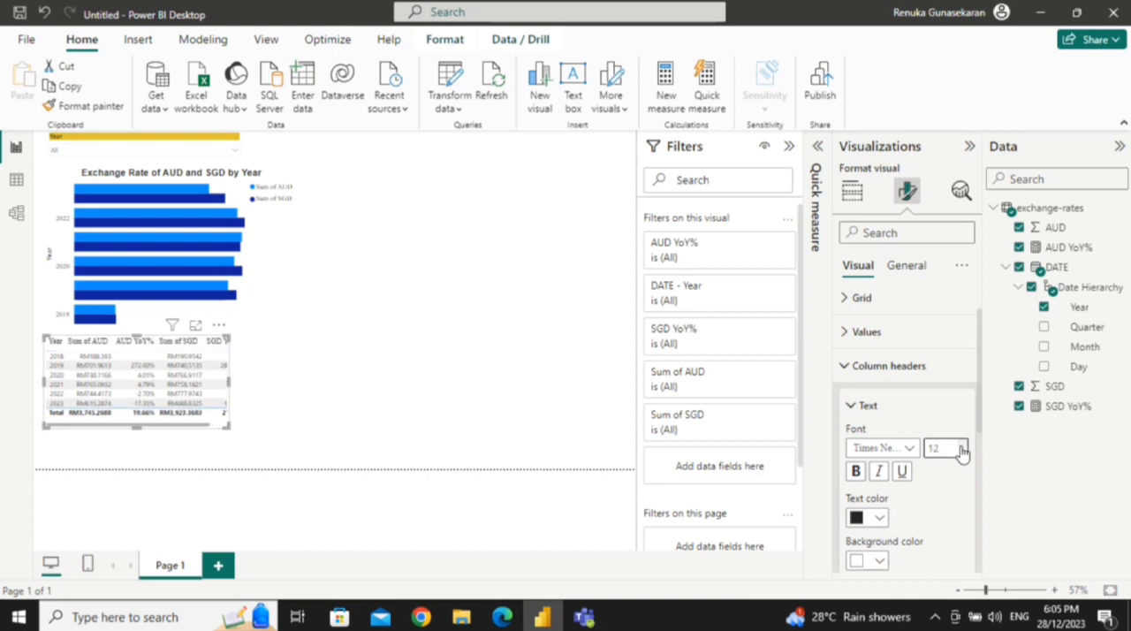
# Step: Widen and lengthen the table so that all its columns and rows fit, and close the column header settings
pyautogui.moveTo(228, 384); pyautogui.dragTo(247, 390)
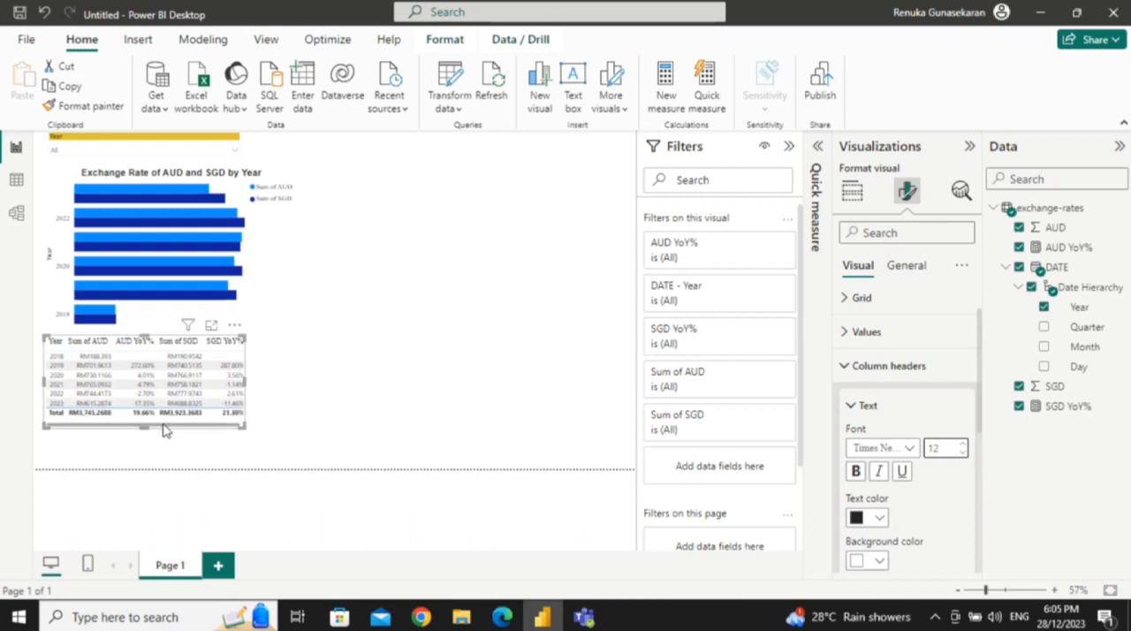
pyautogui.moveTo(146, 428); pyautogui.dragTo(150, 444)
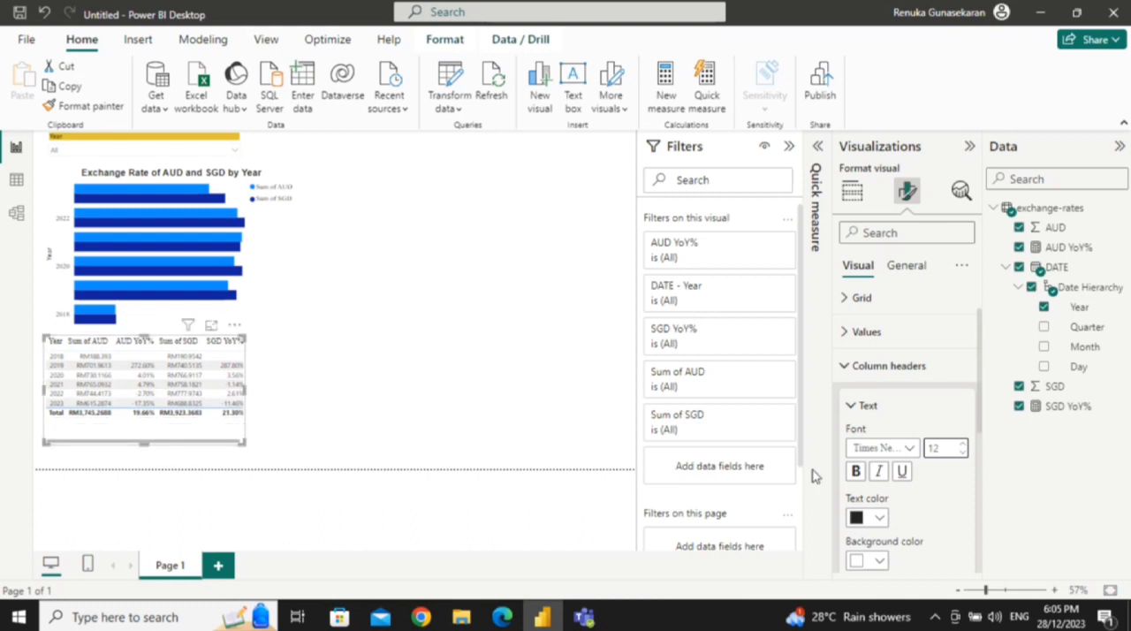
pyautogui.click(852, 405)
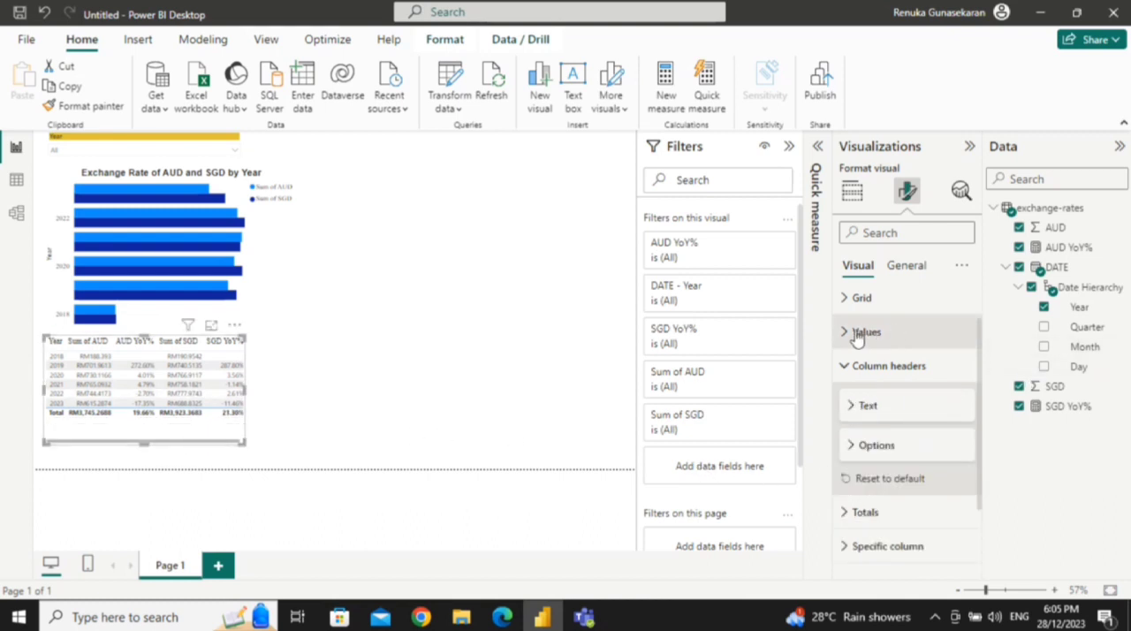
pyautogui.click(847, 362)
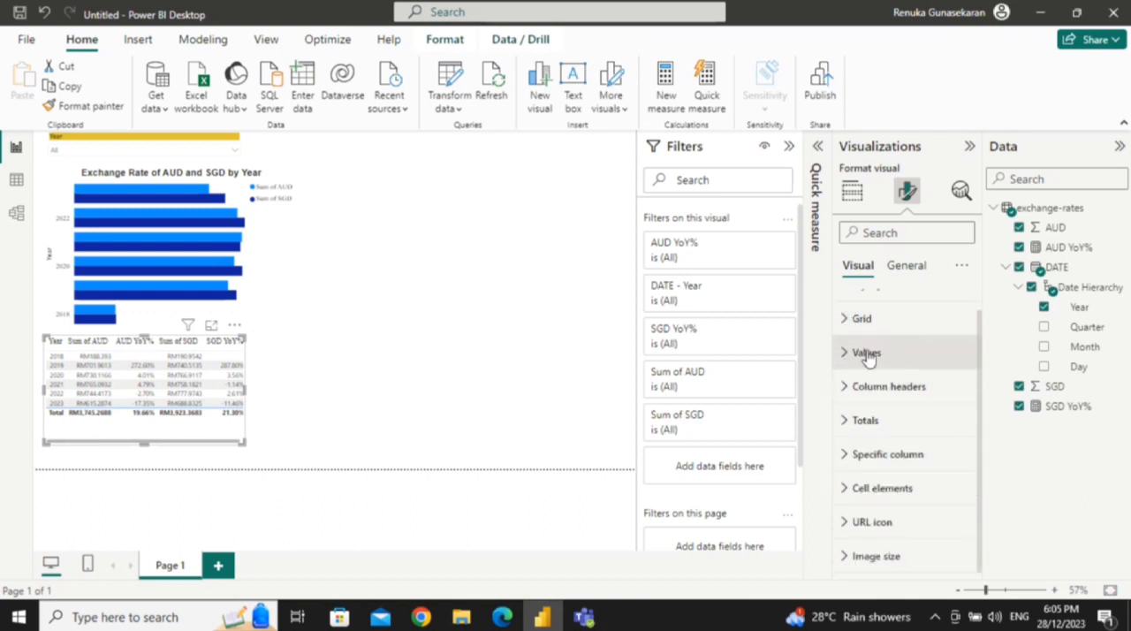
# Step: Set the table's values font to Times New Roman, size 12, and widen the table to fit the SGD YoY% column
pyautogui.click(847, 354)
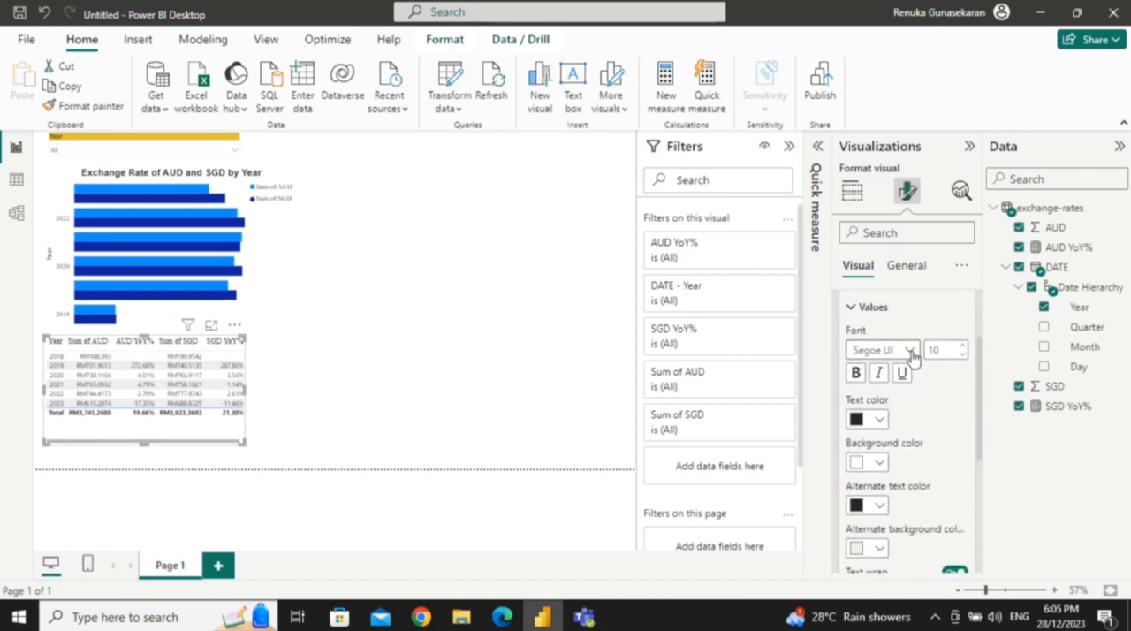
pyautogui.click(908, 350)
pyautogui.click(883, 325)
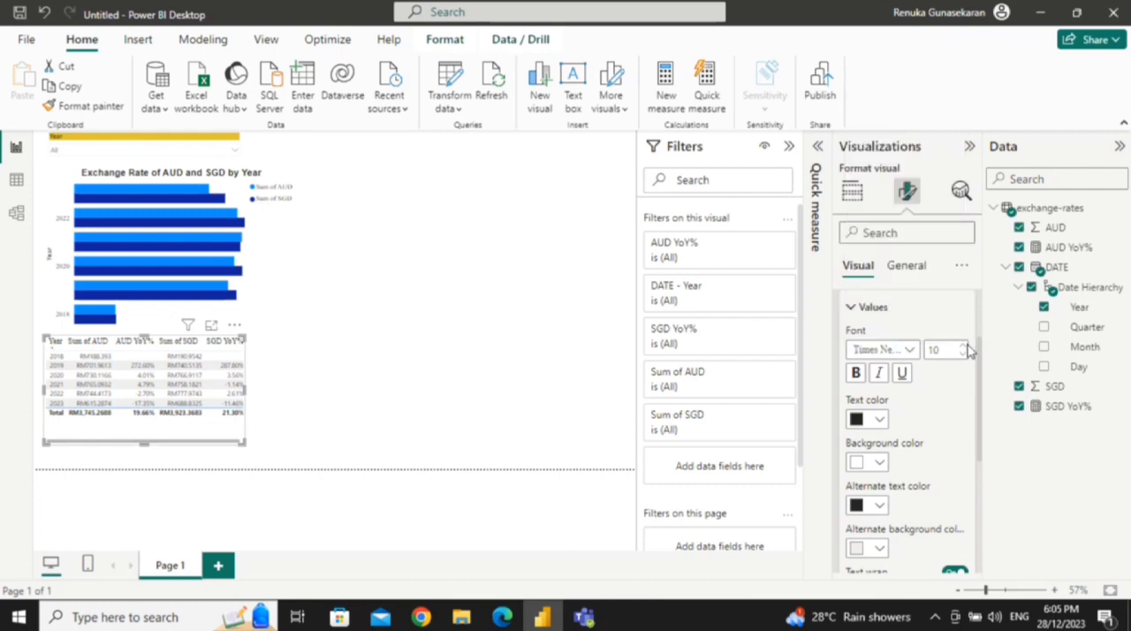
pyautogui.click(964, 346)
pyautogui.click(963, 346)
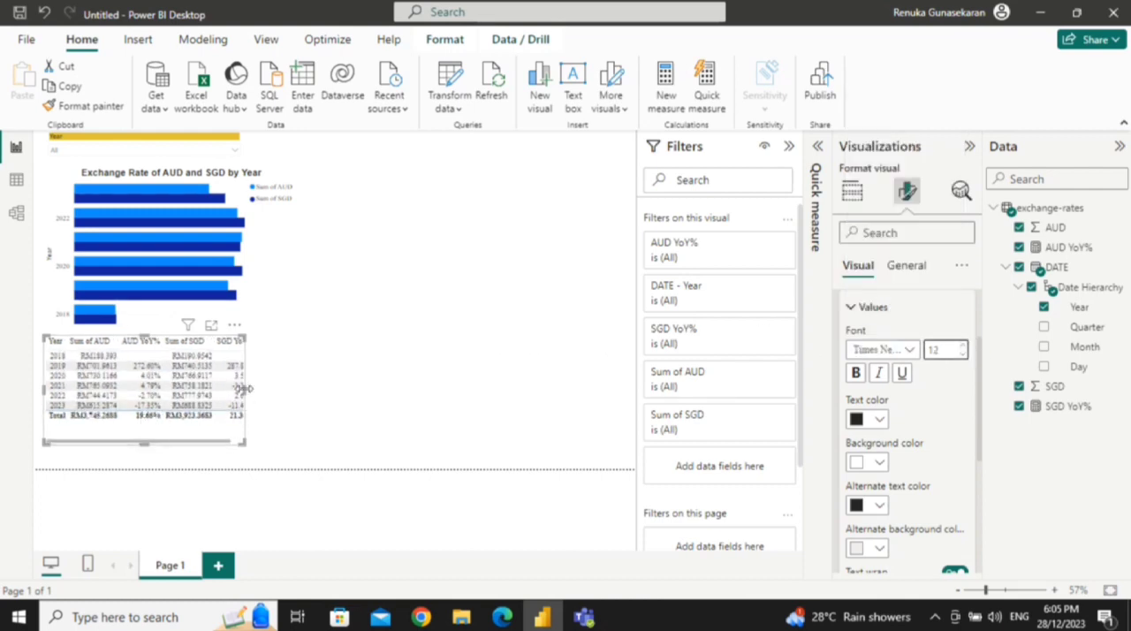
pyautogui.moveTo(244, 389); pyautogui.dragTo(267, 401)
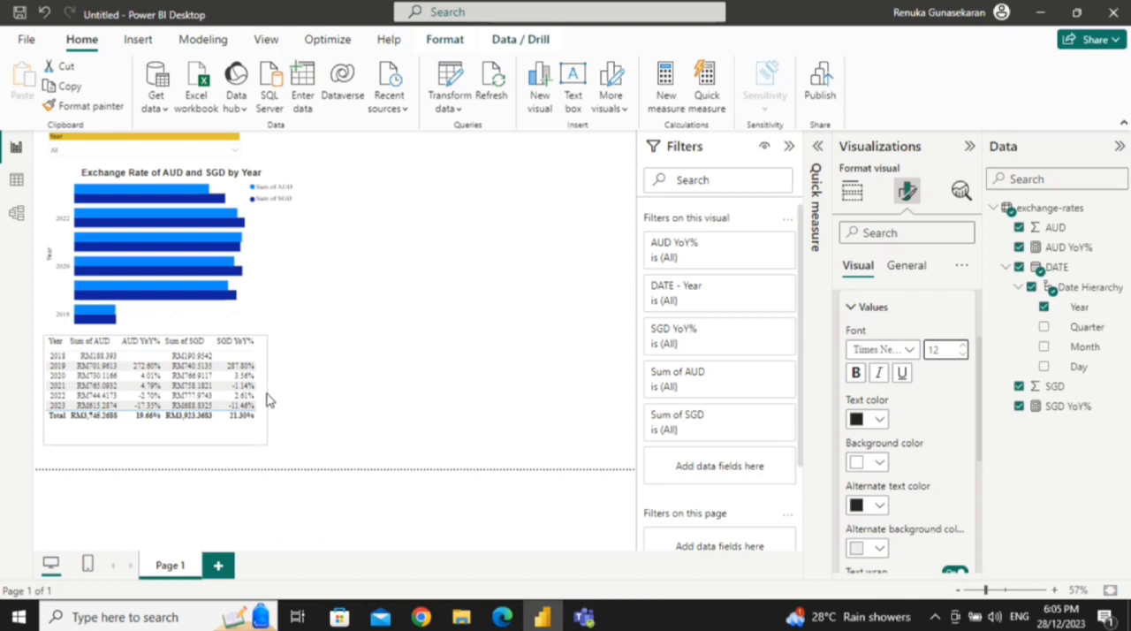
pyautogui.click(209, 429)
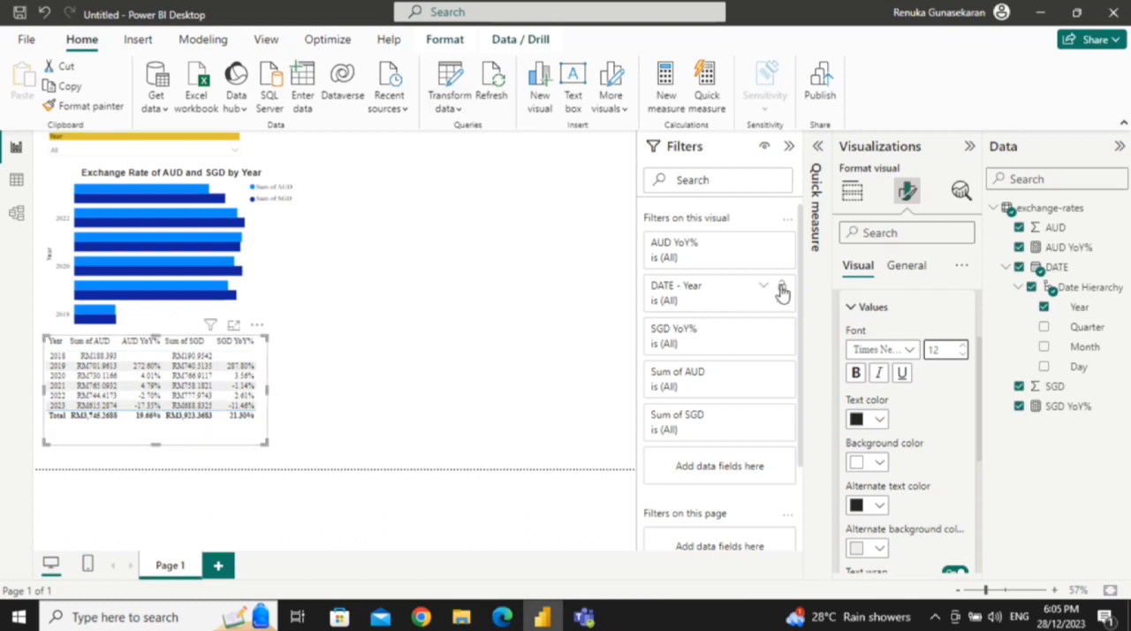
# Step: Examine the table's remaining value formatting and its totals formatting without changing anything
pyautogui.scroll(-2, 893, 353)
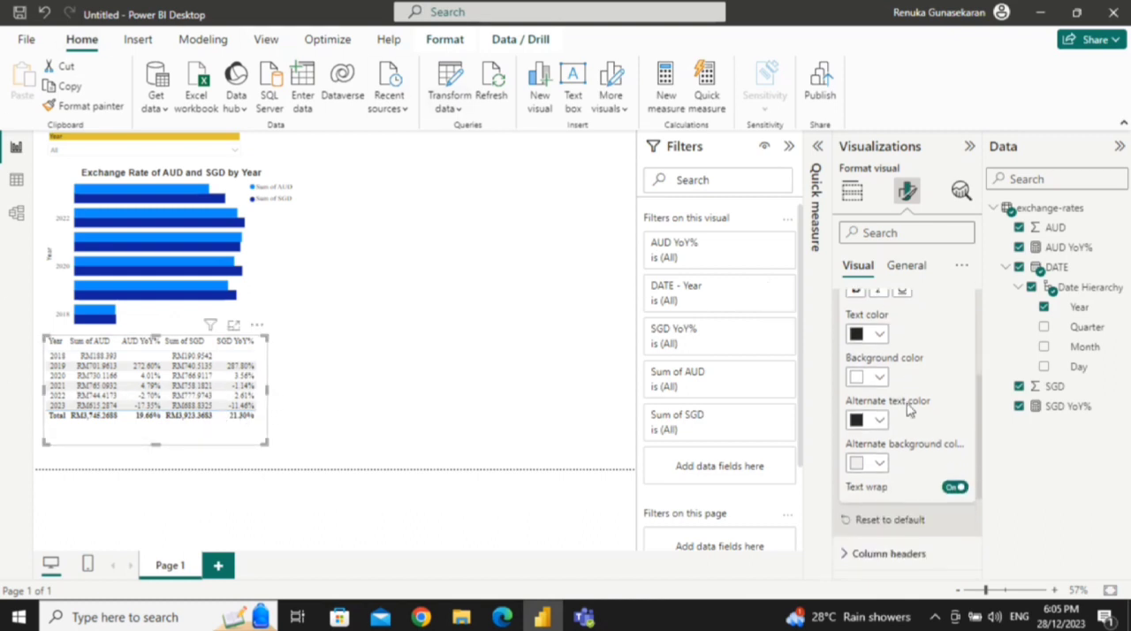
pyautogui.scroll(3, 919, 492)
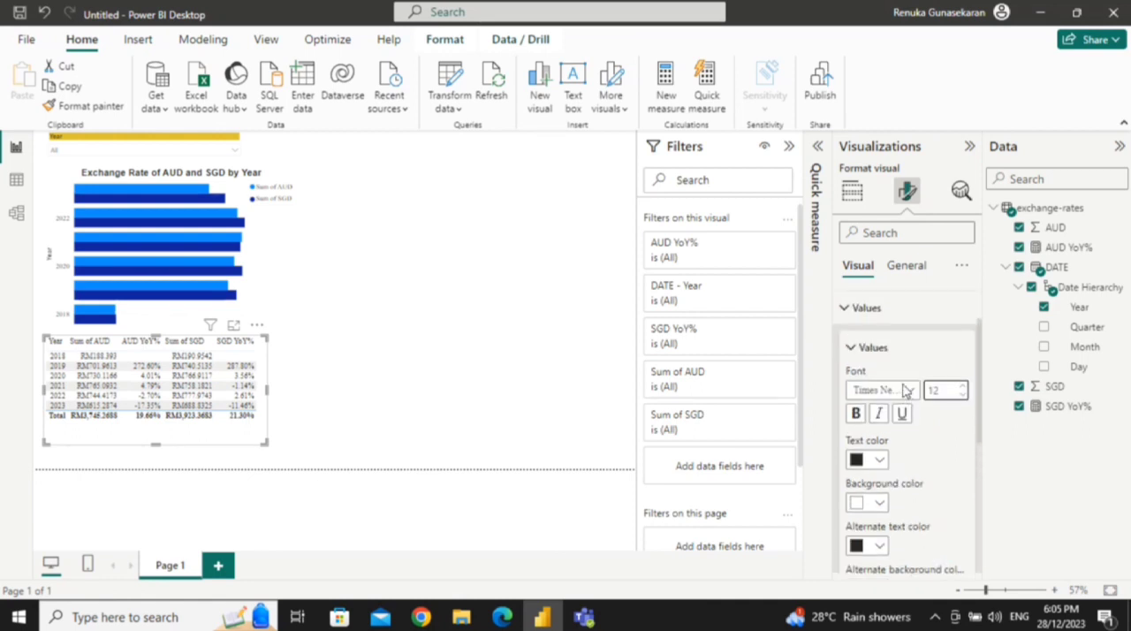
pyautogui.click(852, 322)
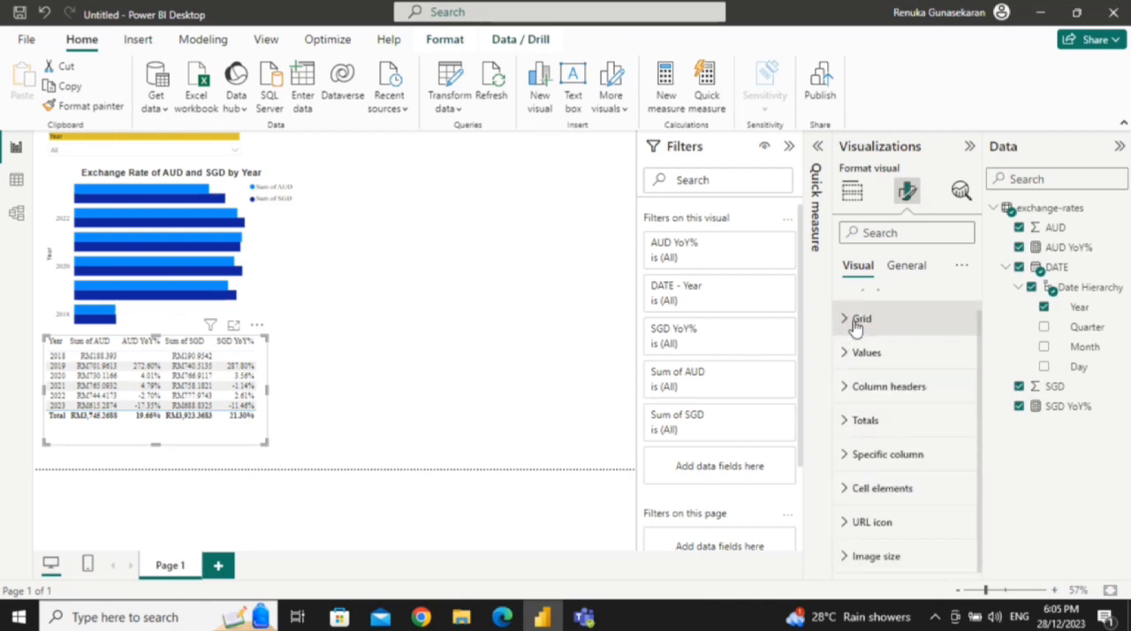
pyautogui.click(845, 422)
pyautogui.scroll(-4, 910, 495)
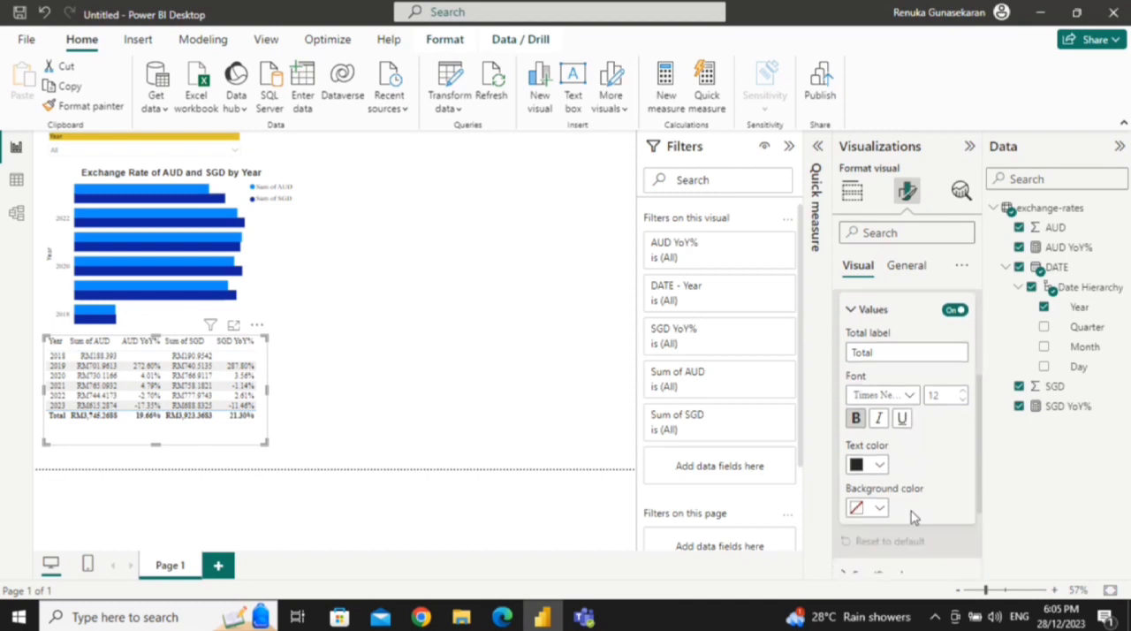
pyautogui.scroll(3, 914, 500)
pyautogui.click(853, 420)
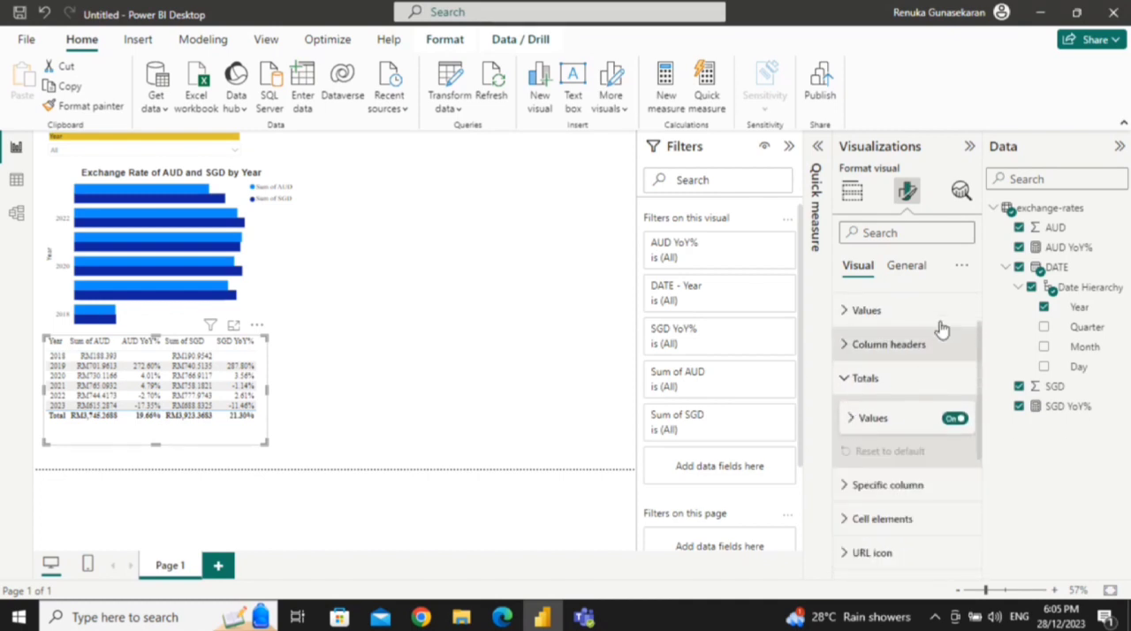
pyautogui.click(844, 378)
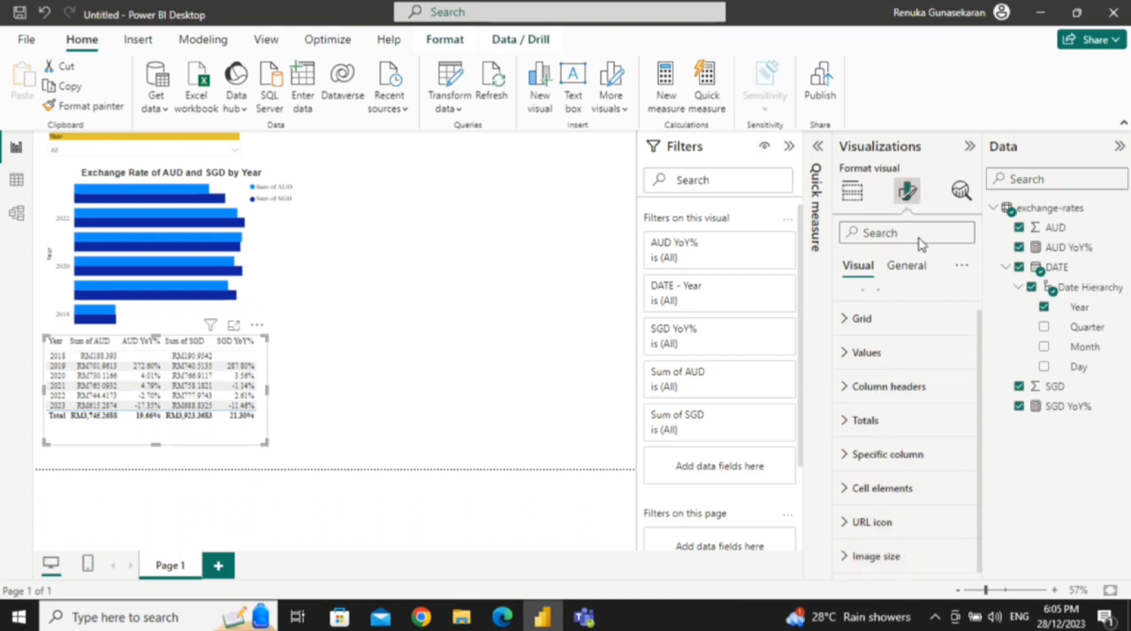
# Step: Try out the table's title, leave it off, and reposition the table slightly lower beneath the bar chart
pyautogui.click(906, 270)
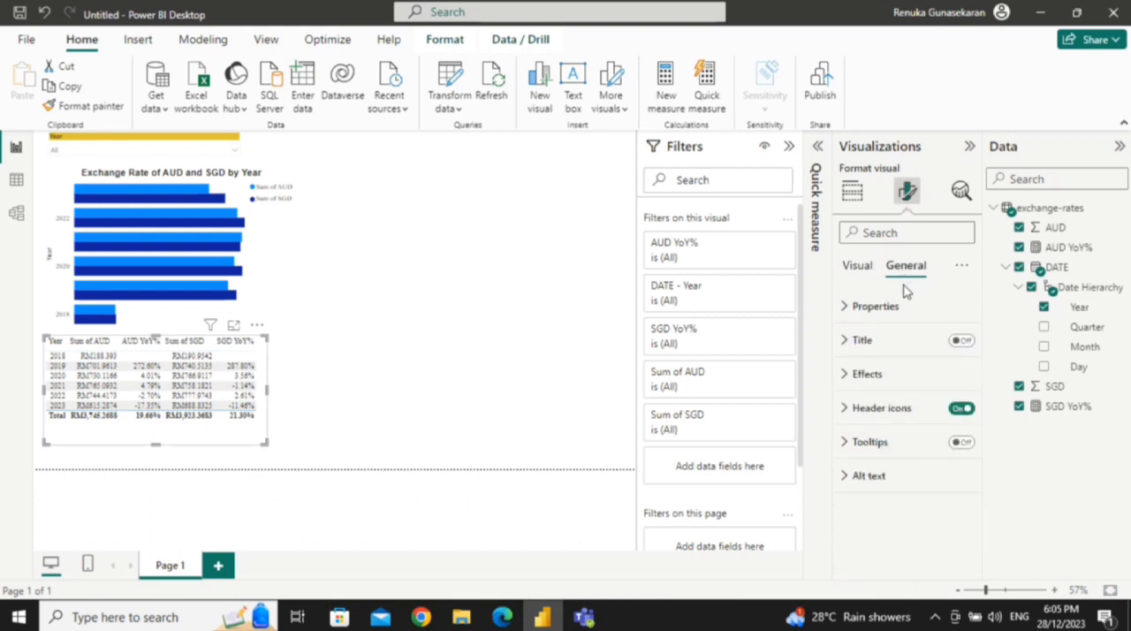
pyautogui.click(961, 341)
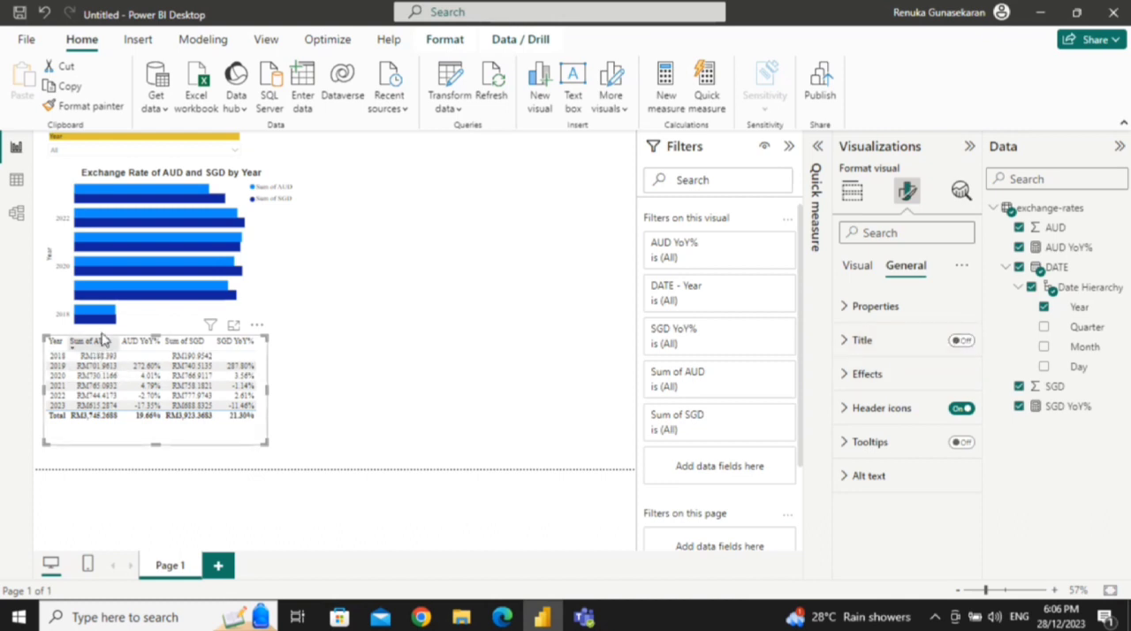
pyautogui.moveTo(183, 436); pyautogui.dragTo(413, 442)
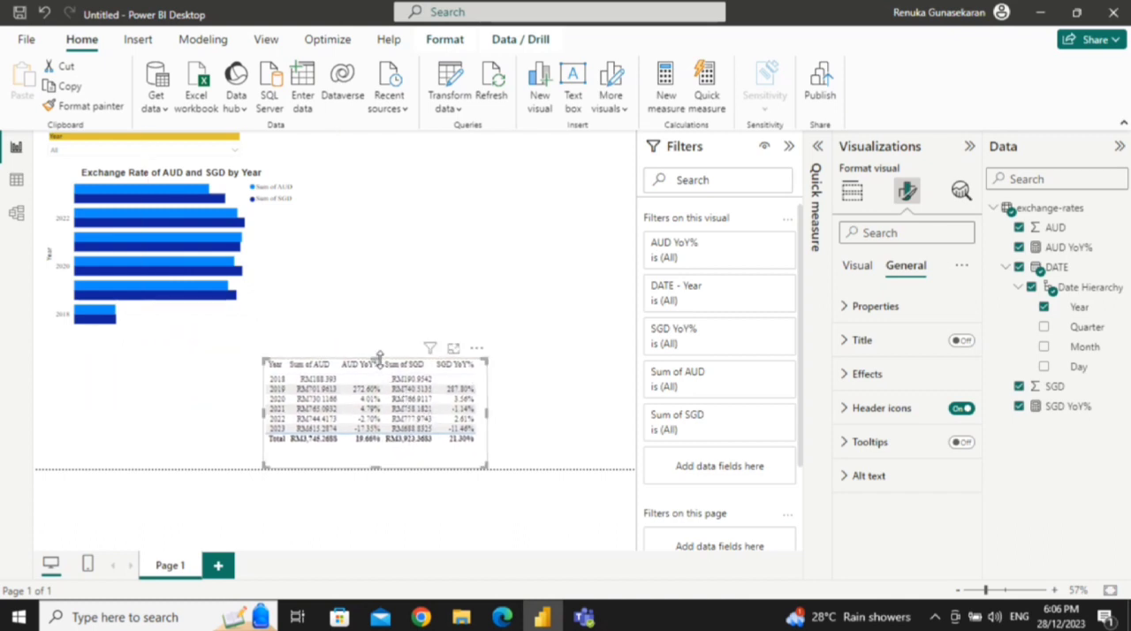
pyautogui.moveTo(378, 358)
pyautogui.mouseDown()
pyautogui.moveTo(371, 294)
pyautogui.moveTo(375, 358)
pyautogui.mouseUp()
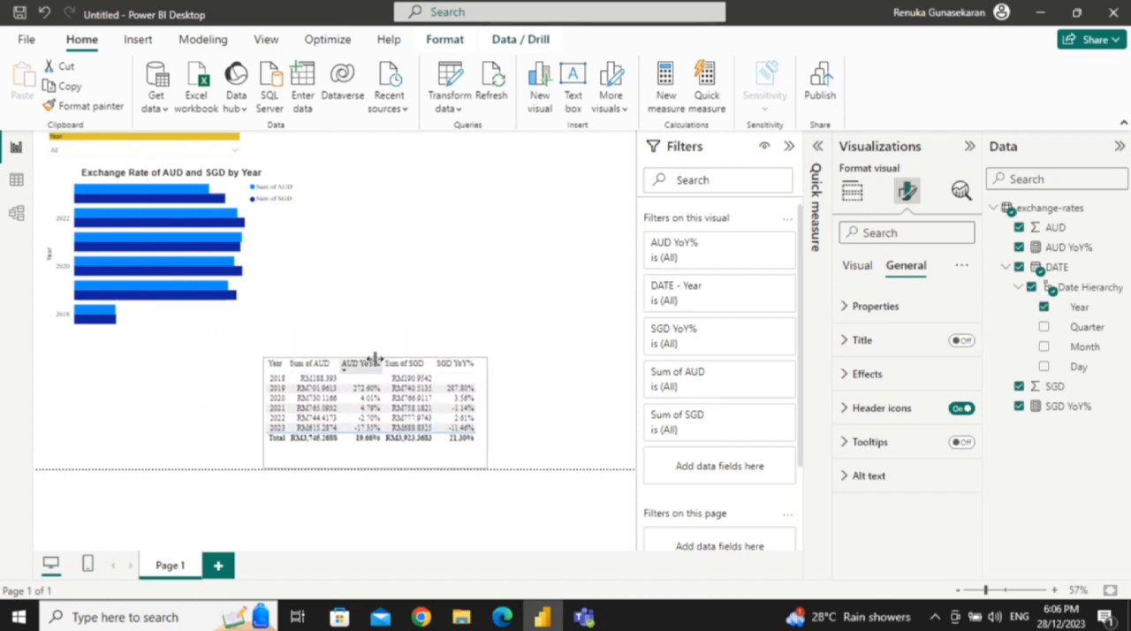
pyautogui.click(962, 341)
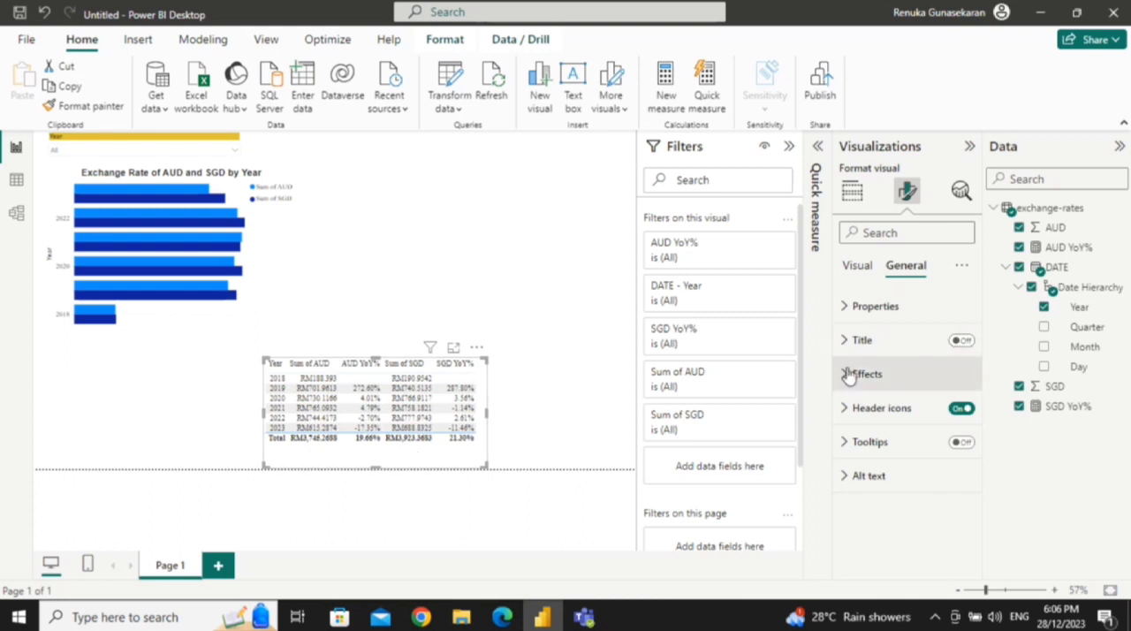
pyautogui.moveTo(399, 460); pyautogui.dragTo(126, 450)
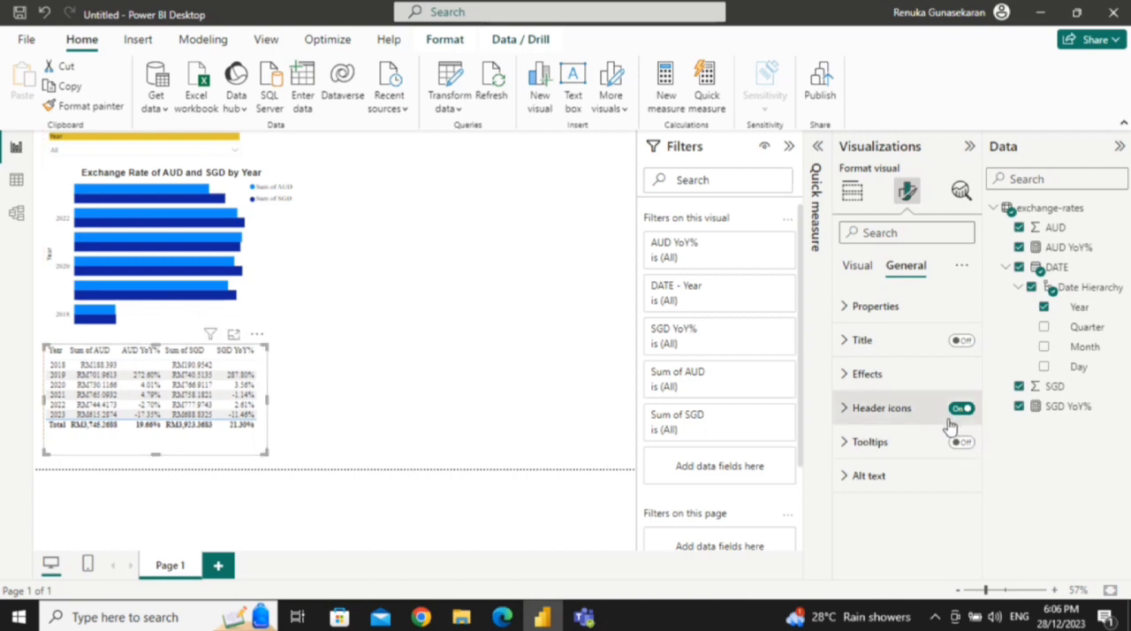
pyautogui.click(850, 407)
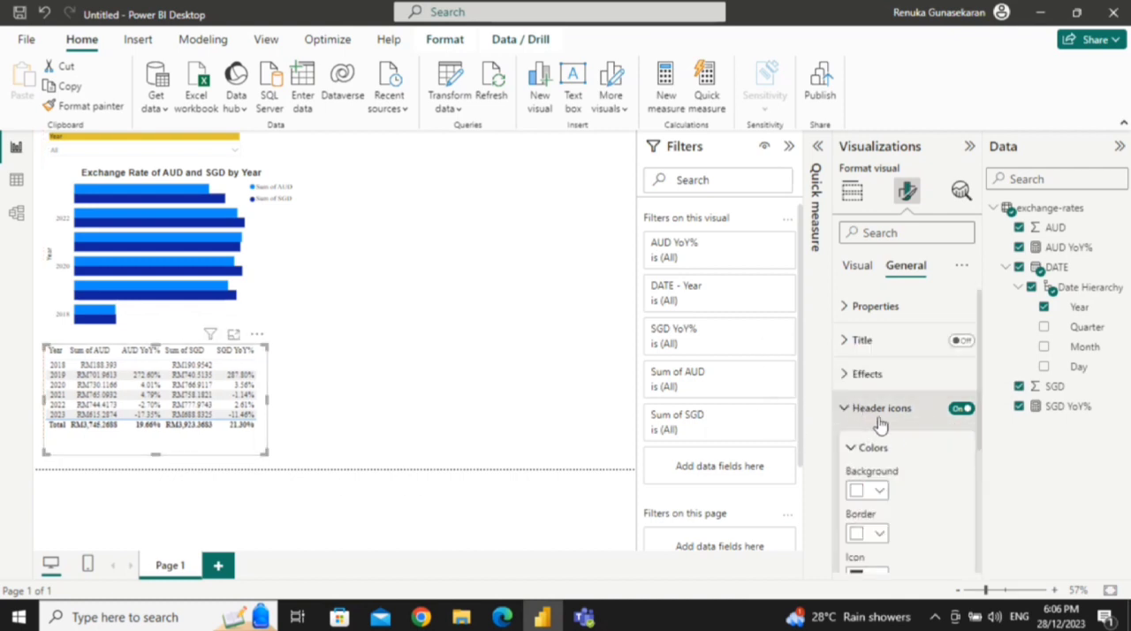
pyautogui.click(960, 412)
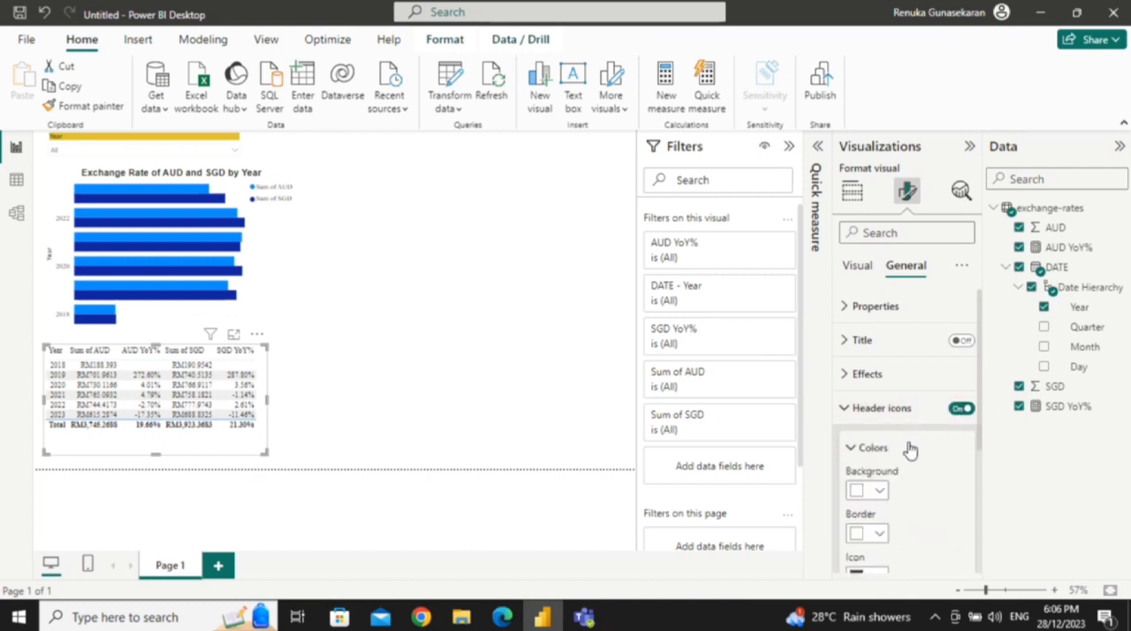
pyautogui.scroll(-3, 917, 449)
pyautogui.scroll(3, 917, 449)
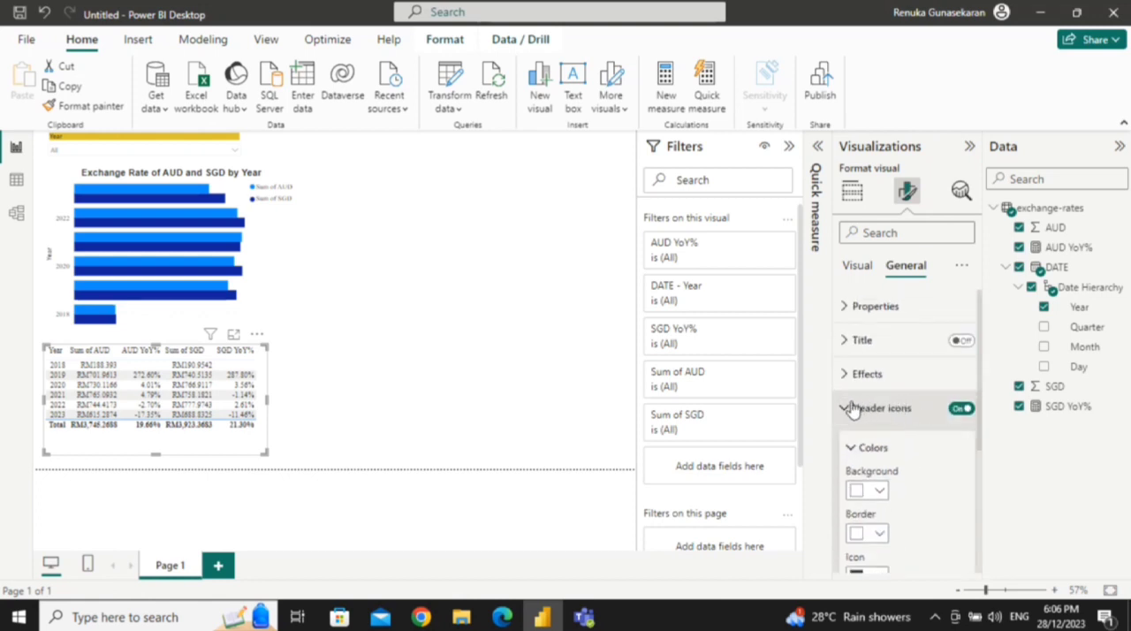
pyautogui.click(853, 409)
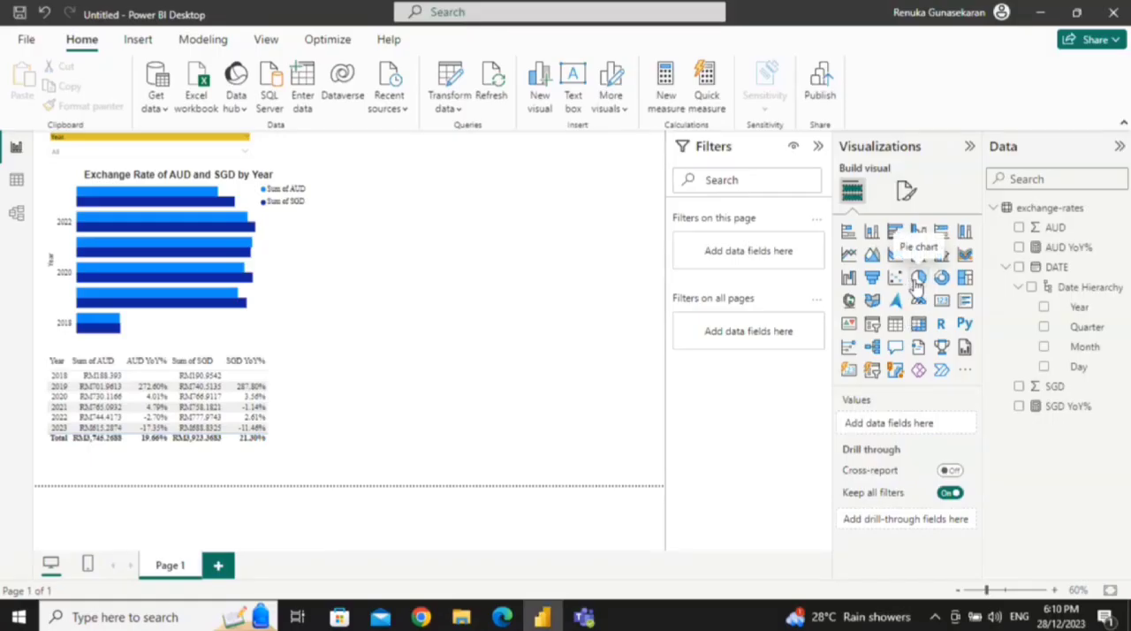
# Step: Add an empty pie chart to the page and place it beside the bar chart, above the level of the table
pyautogui.click(916, 281)
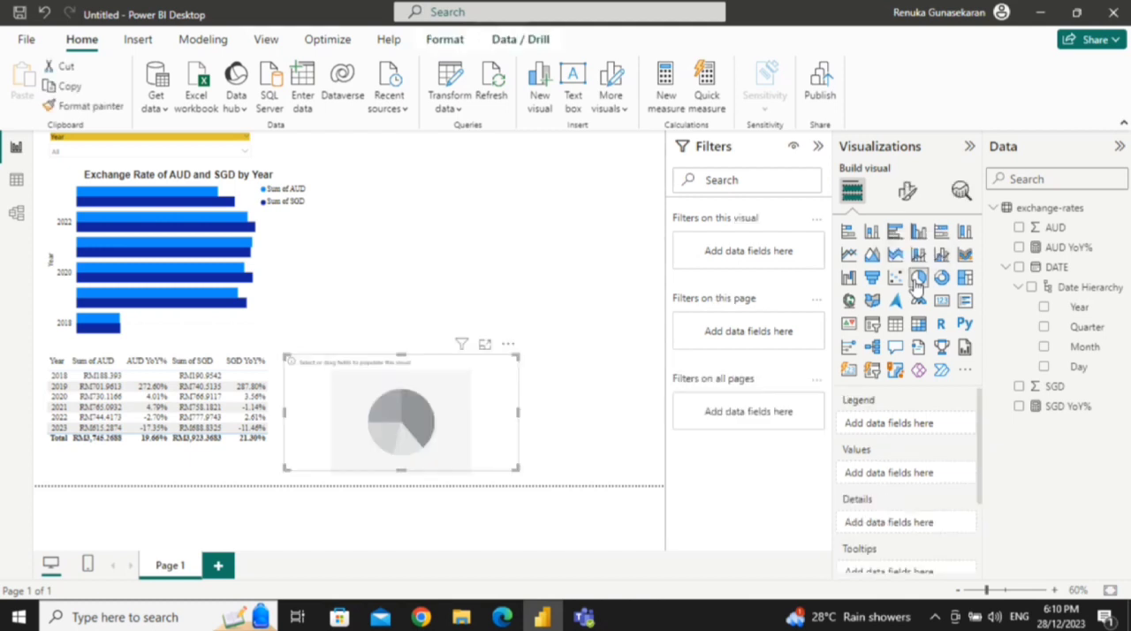
pyautogui.moveTo(474, 392); pyautogui.dragTo(556, 209)
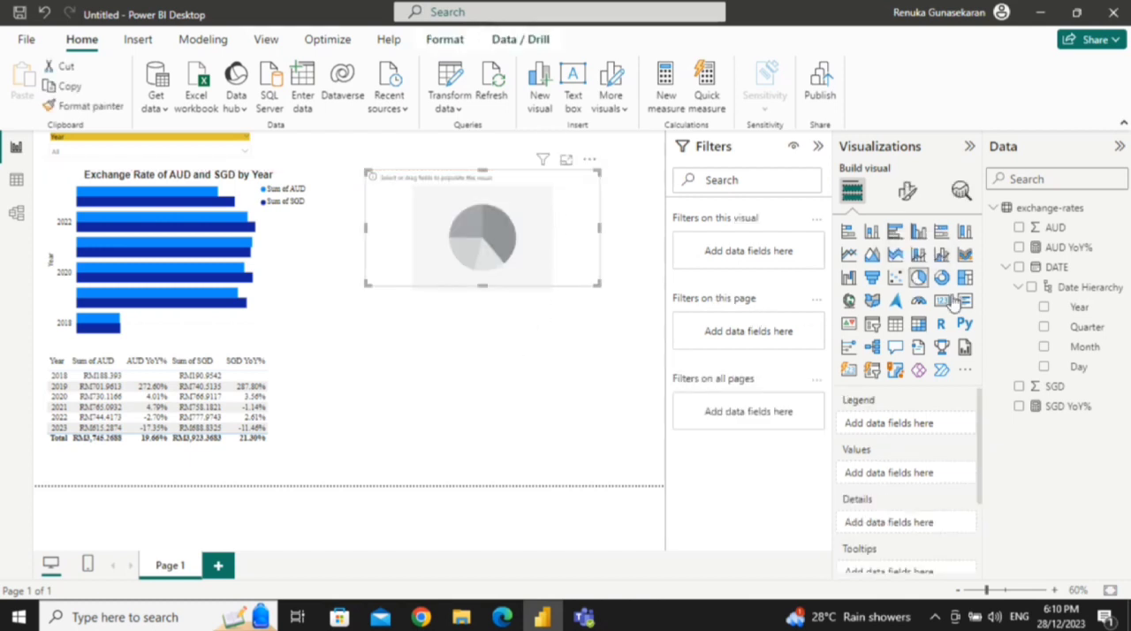
# Step: Populate the pie chart with AUD and SGD values by Quarter, and enlarge it in height and width
pyautogui.click(1018, 228)
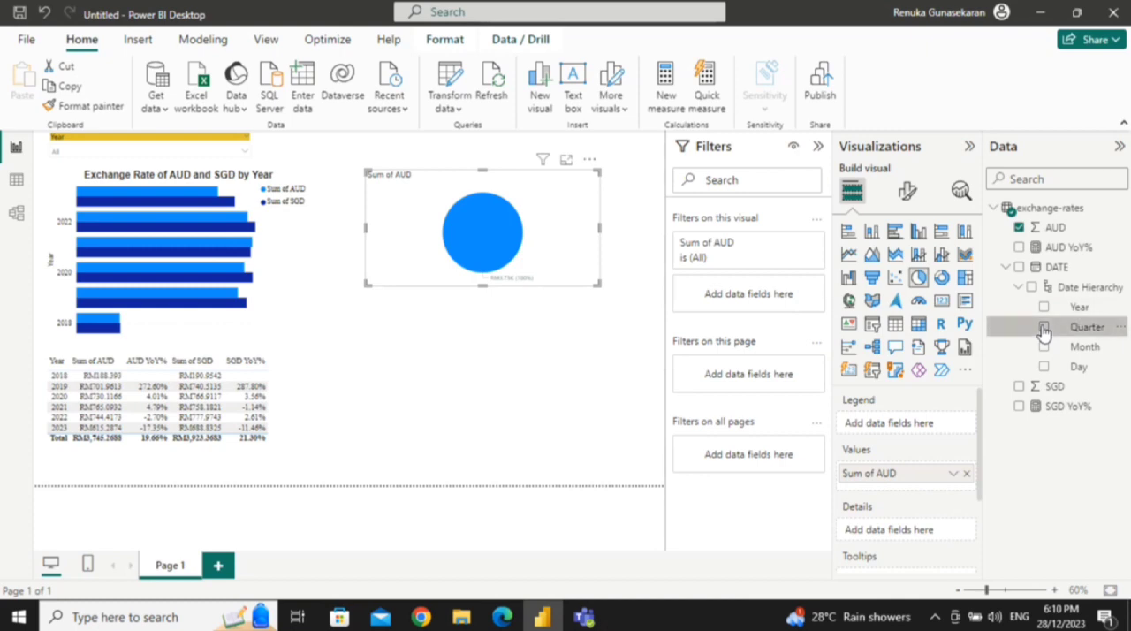
pyautogui.click(1045, 327)
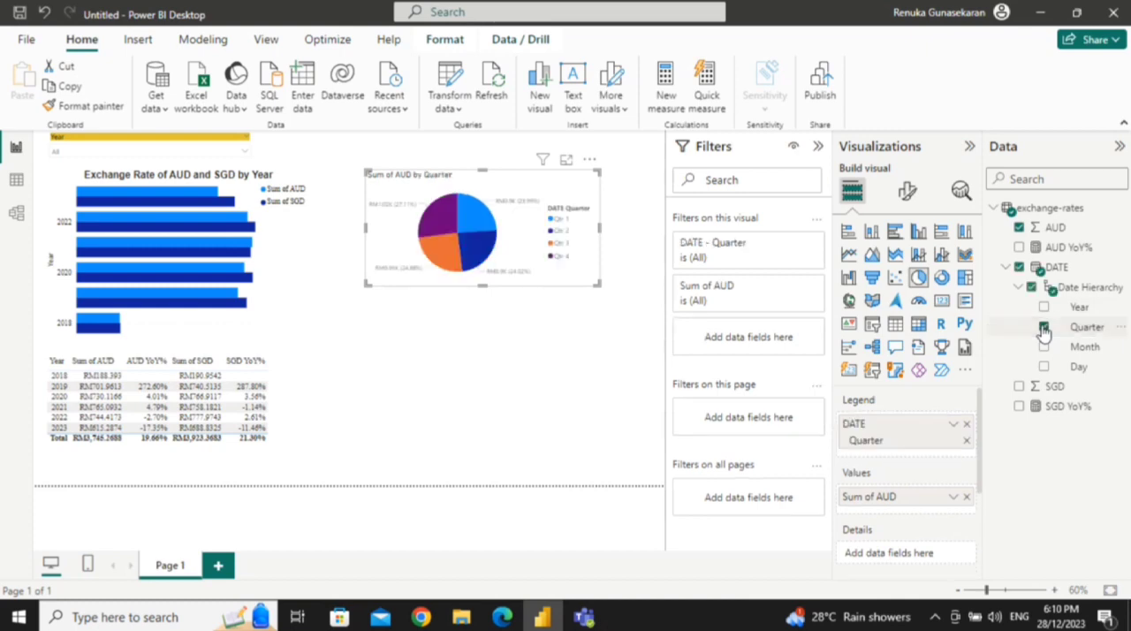
pyautogui.click(1019, 387)
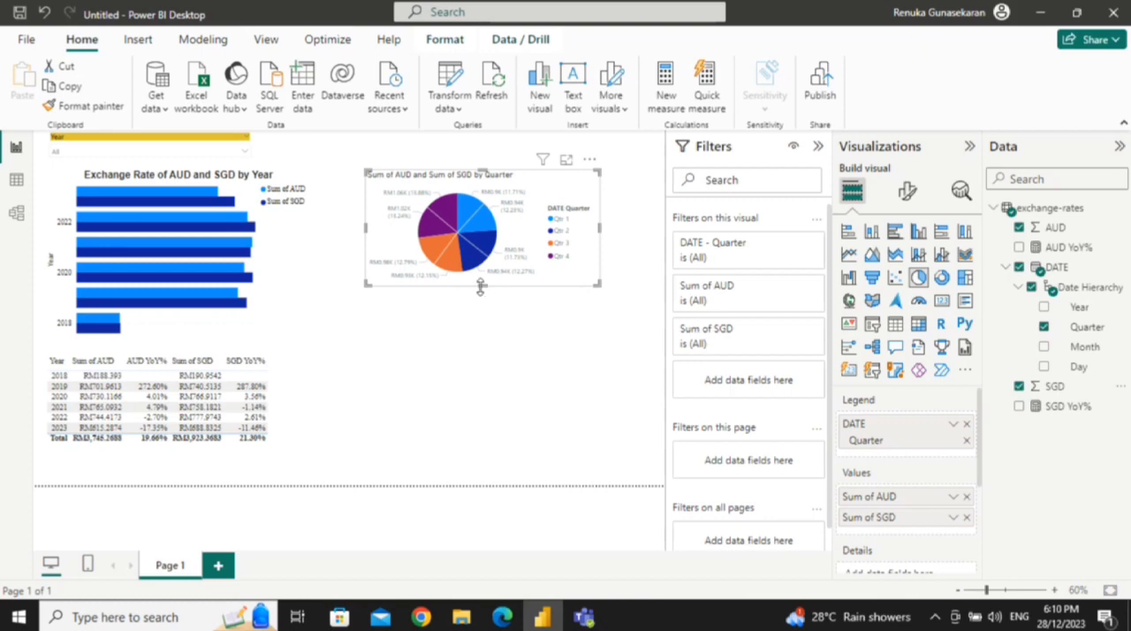
pyautogui.moveTo(481, 287); pyautogui.dragTo(481, 359)
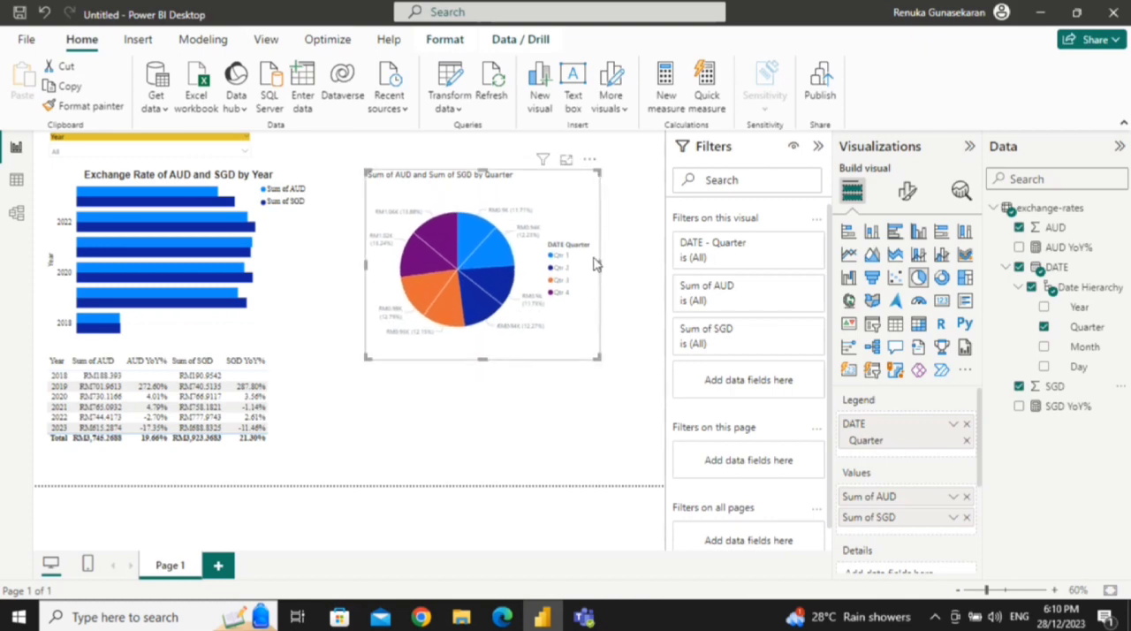
pyautogui.moveTo(597, 264); pyautogui.dragTo(648, 263)
# Step: Try the pie chart without its legend, restore the legend, and examine the slice colour and detail label options
pyautogui.click(908, 191)
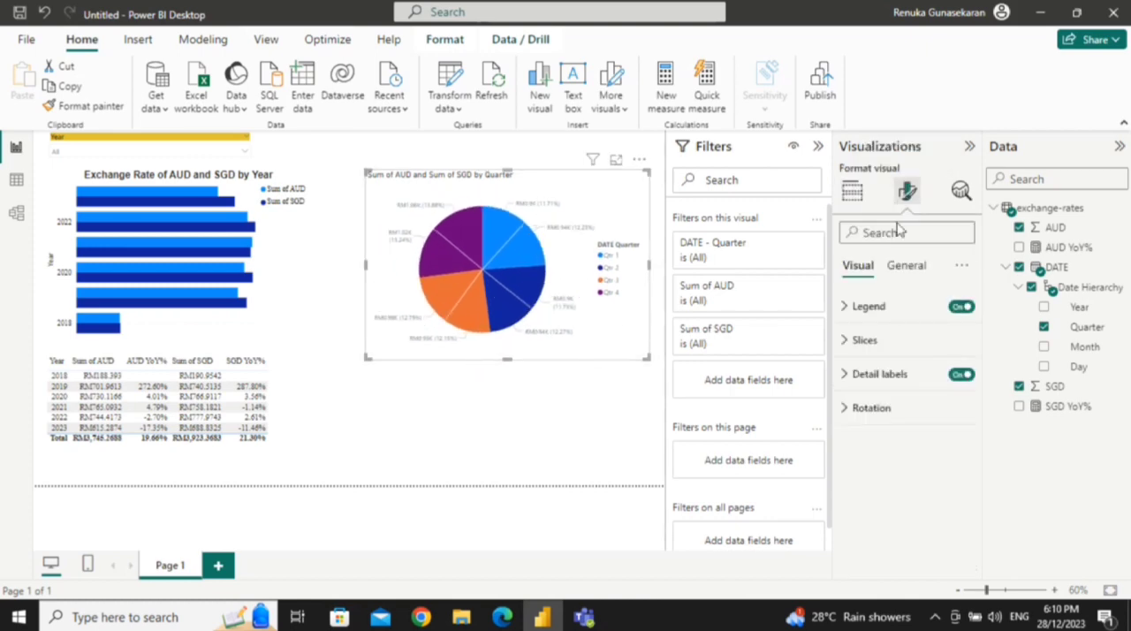
pyautogui.click(962, 309)
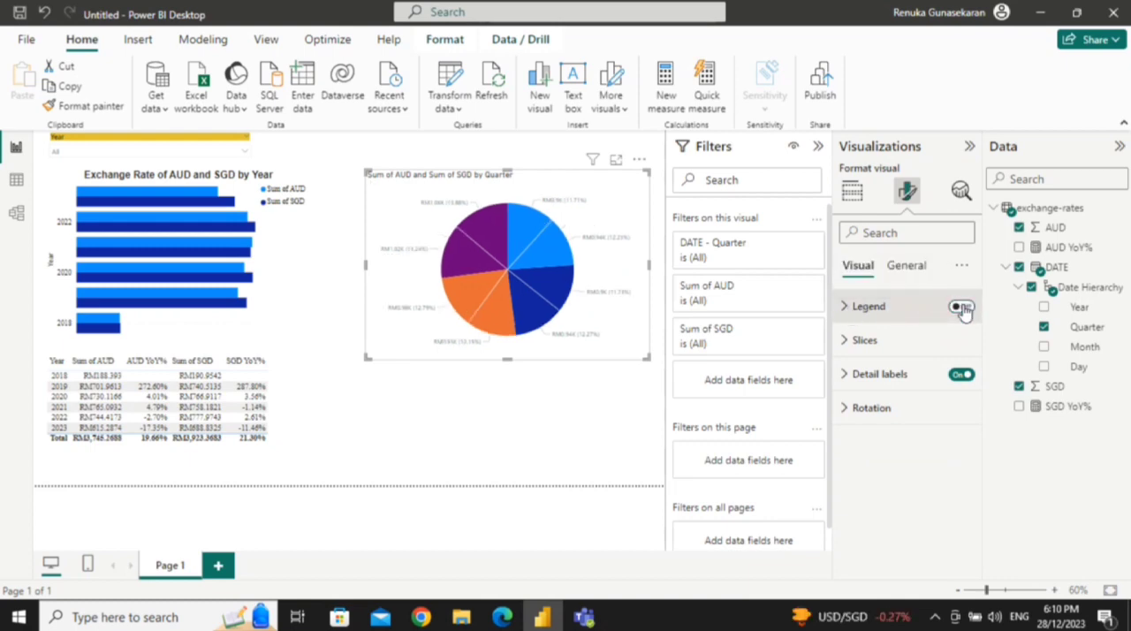
pyautogui.click(963, 308)
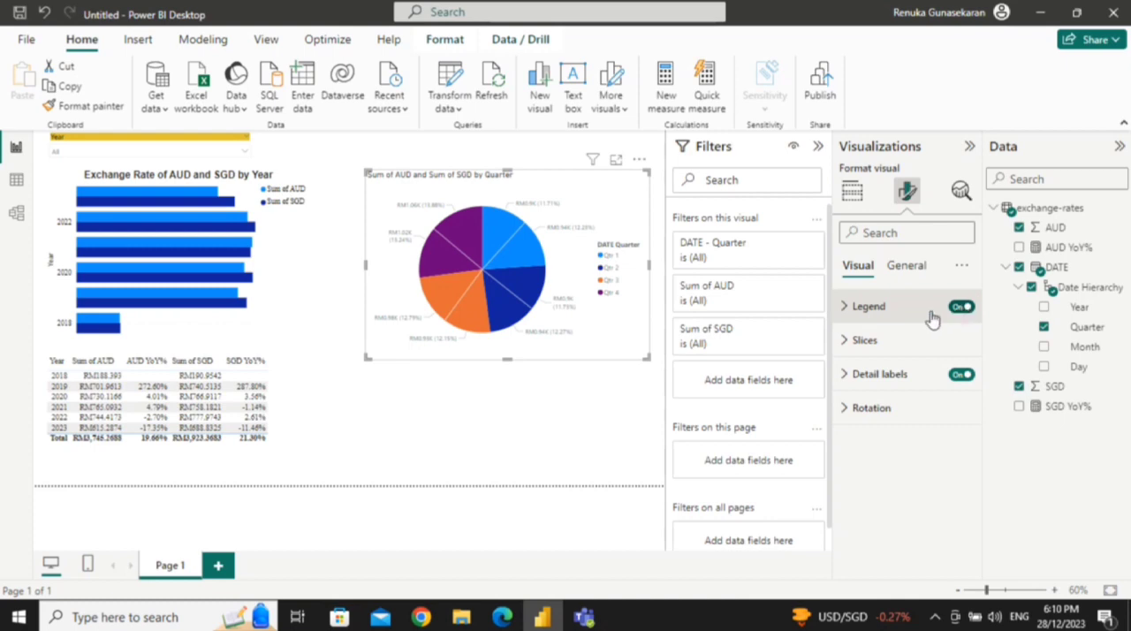
pyautogui.click(841, 346)
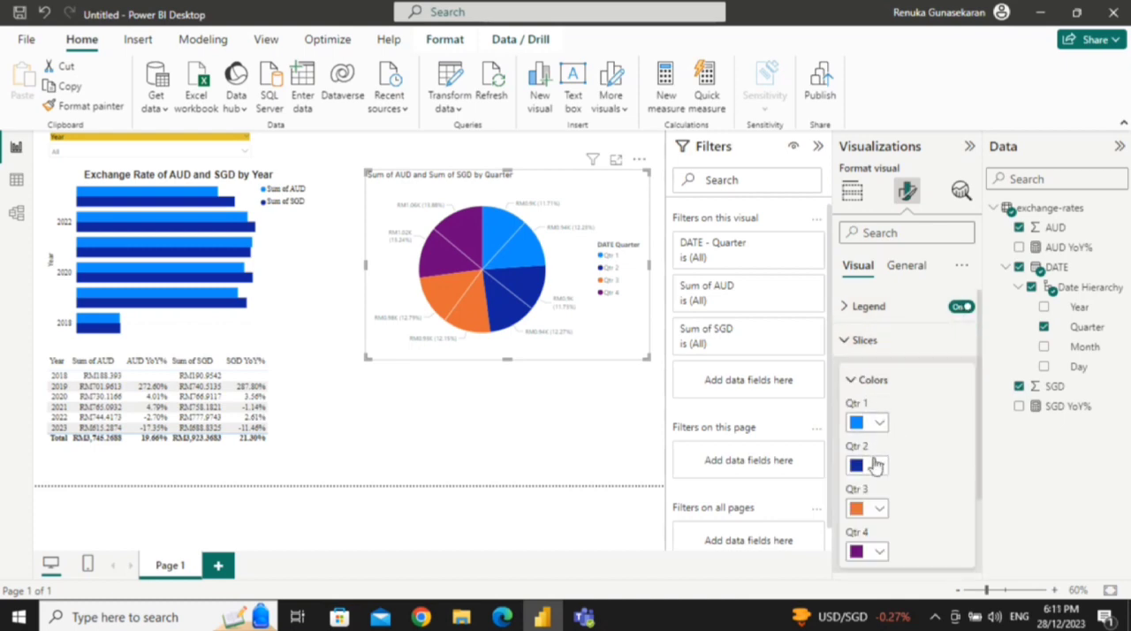
pyautogui.click(847, 340)
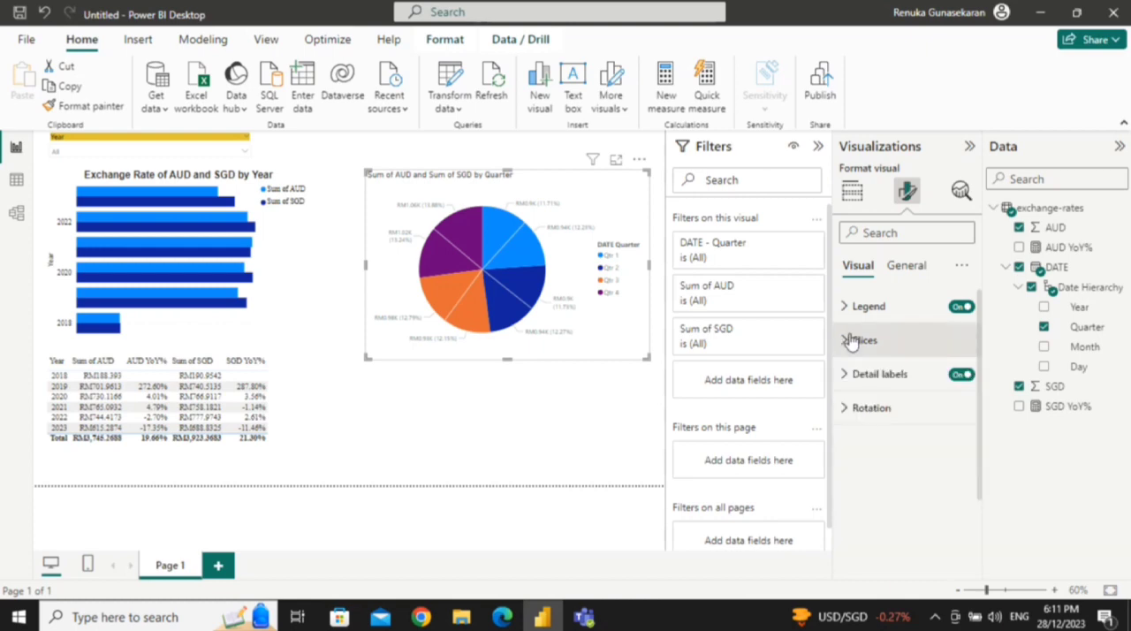
pyautogui.click(887, 374)
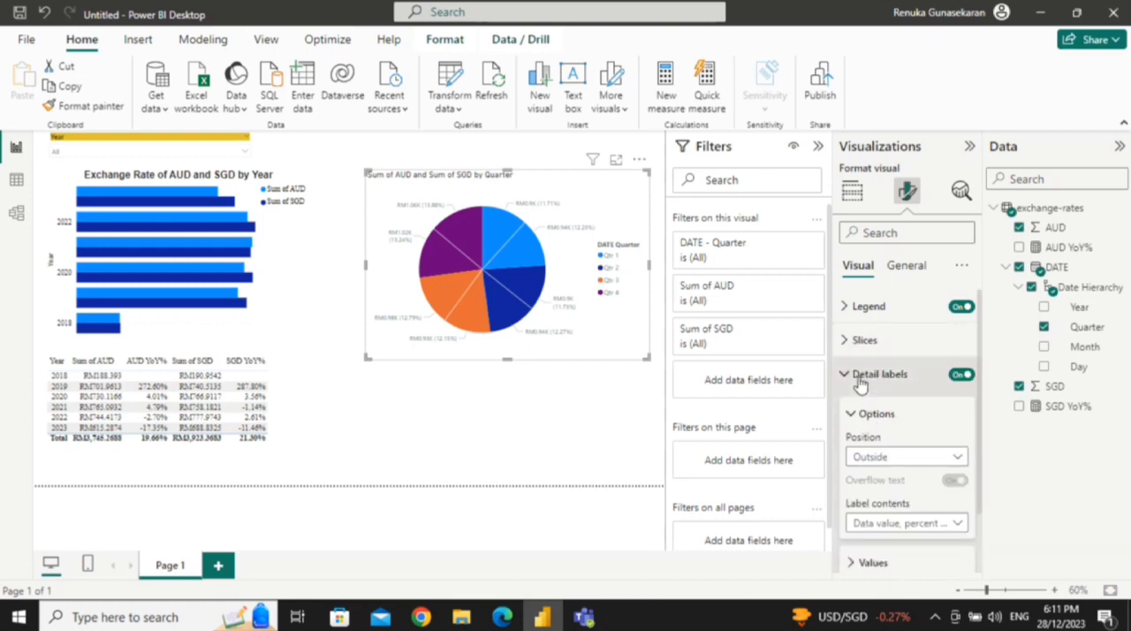
pyautogui.click(859, 376)
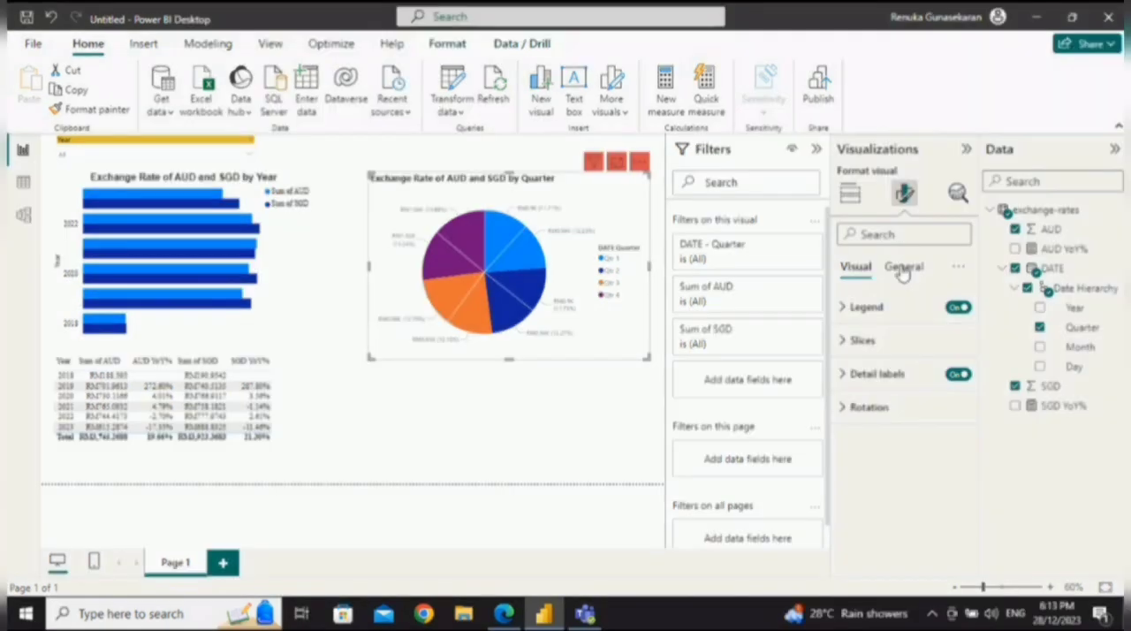
# Step: Replace the opening "Sum of" in the pie chart's title text with "Exchange Rate of"
pyautogui.click(902, 267)
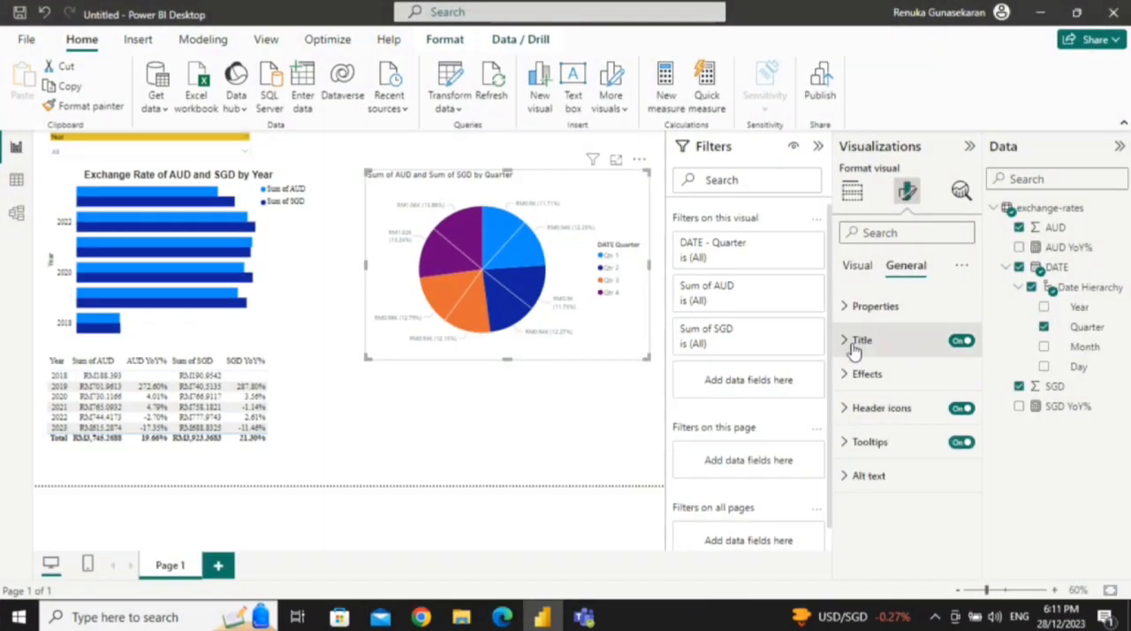
pyautogui.click(861, 341)
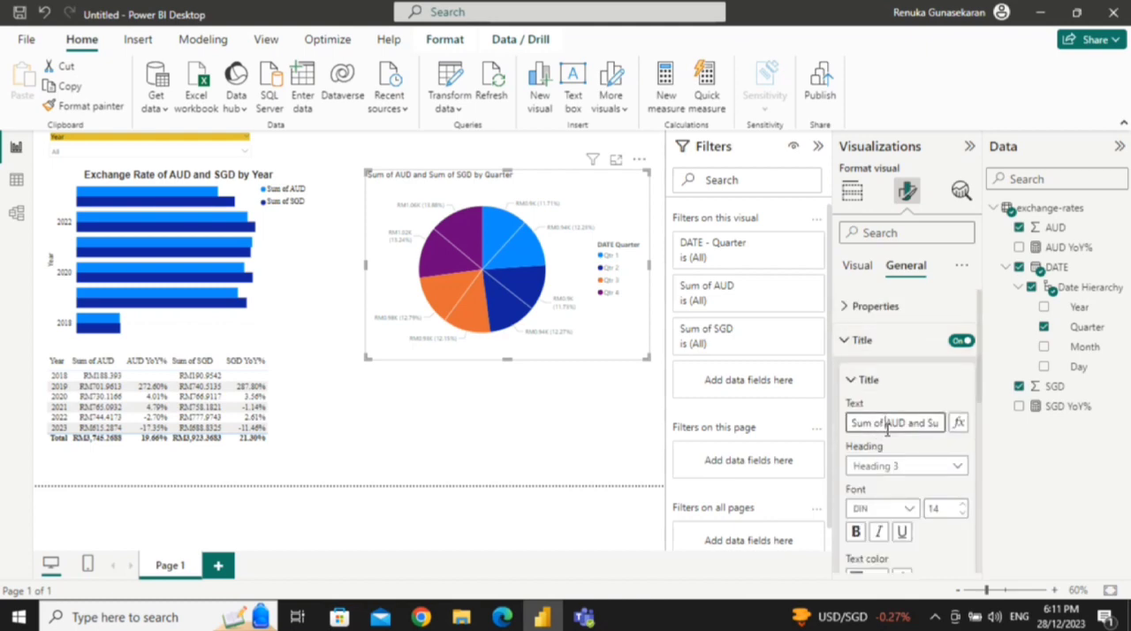
pyautogui.press('BackSpace')
pyautogui.press('BackSpace')
pyautogui.press('BackSpace')
pyautogui.press('BackSpace')
pyautogui.press('BackSpace')
pyautogui.press('BackSpace')
pyautogui.press('BackSpace')
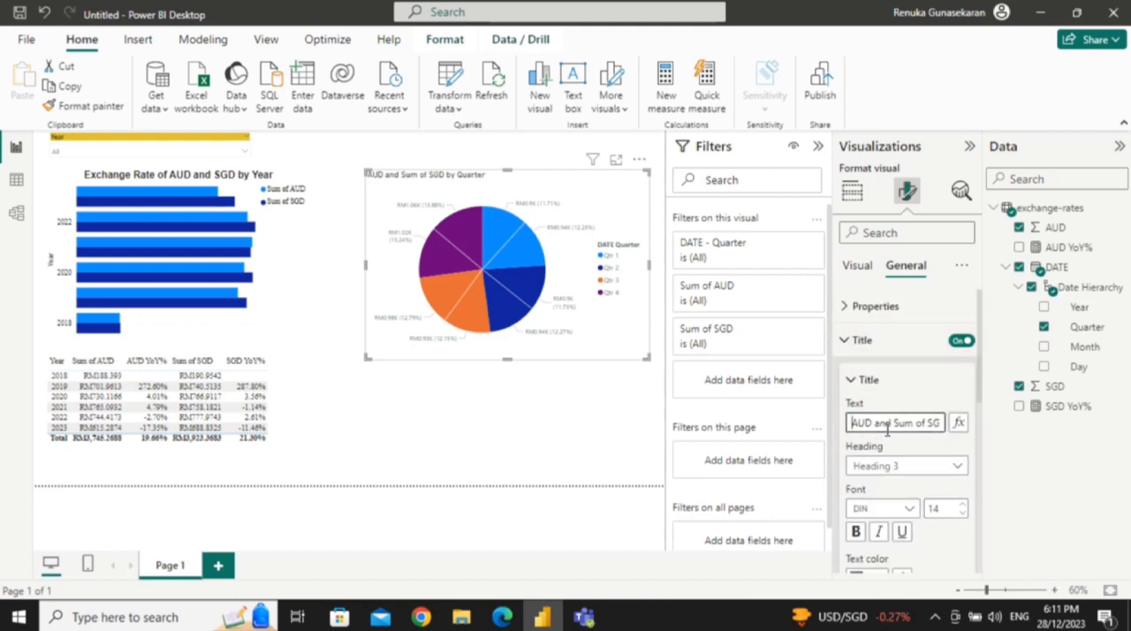
pyautogui.write('Excah')
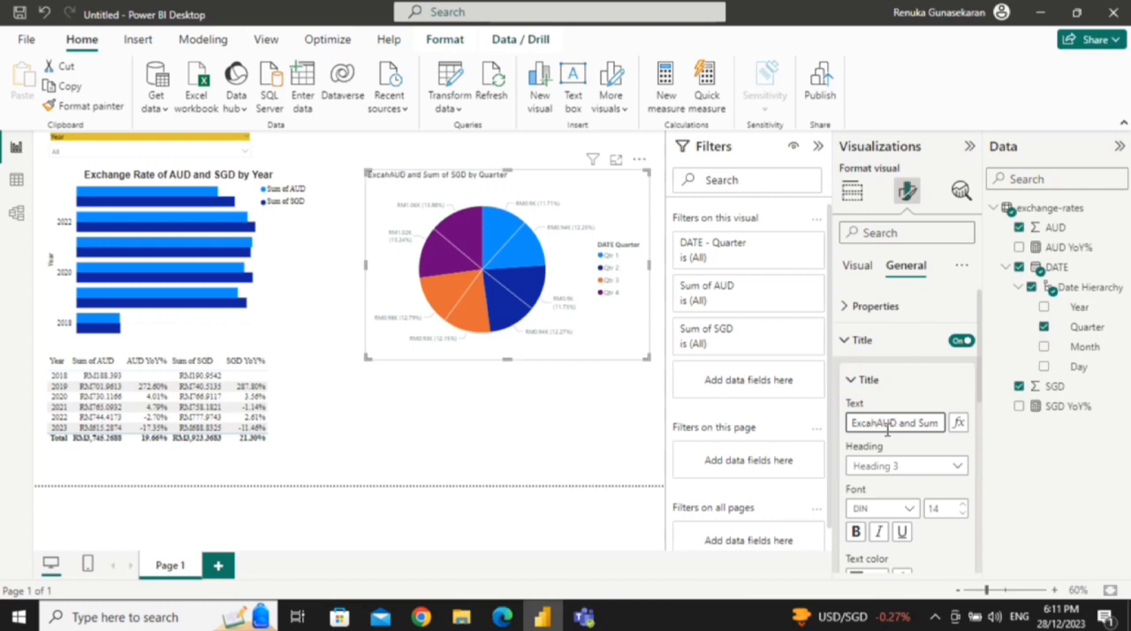
pyautogui.press('BackSpace')
pyautogui.press('BackSpace')
pyautogui.write('nge Rtae')
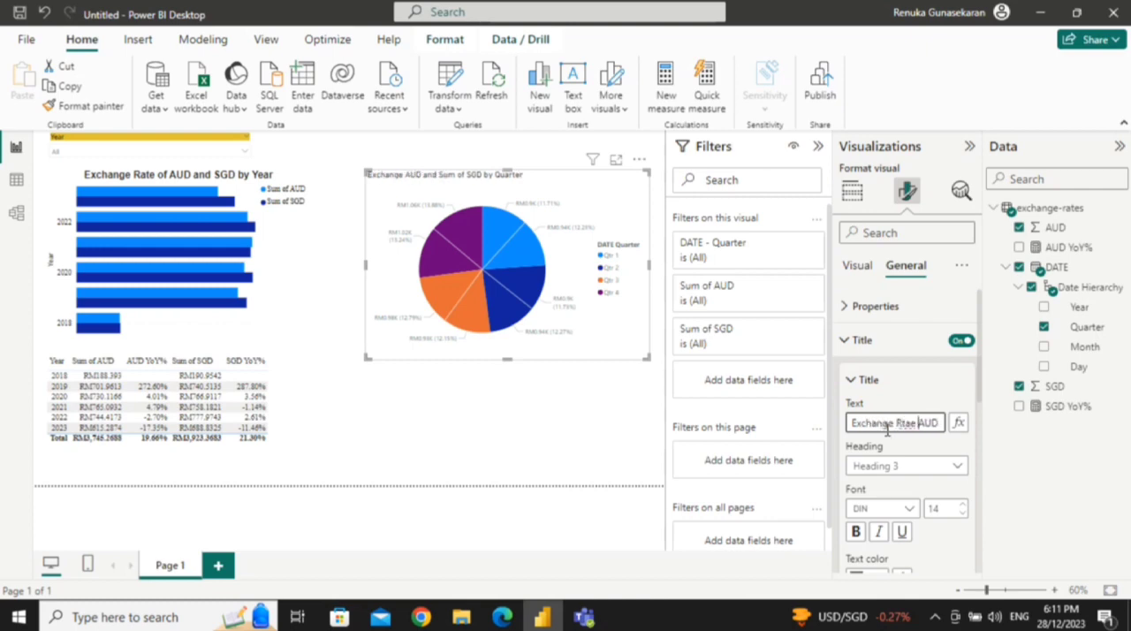
pyautogui.press('BackSpace')
pyautogui.write('ate')
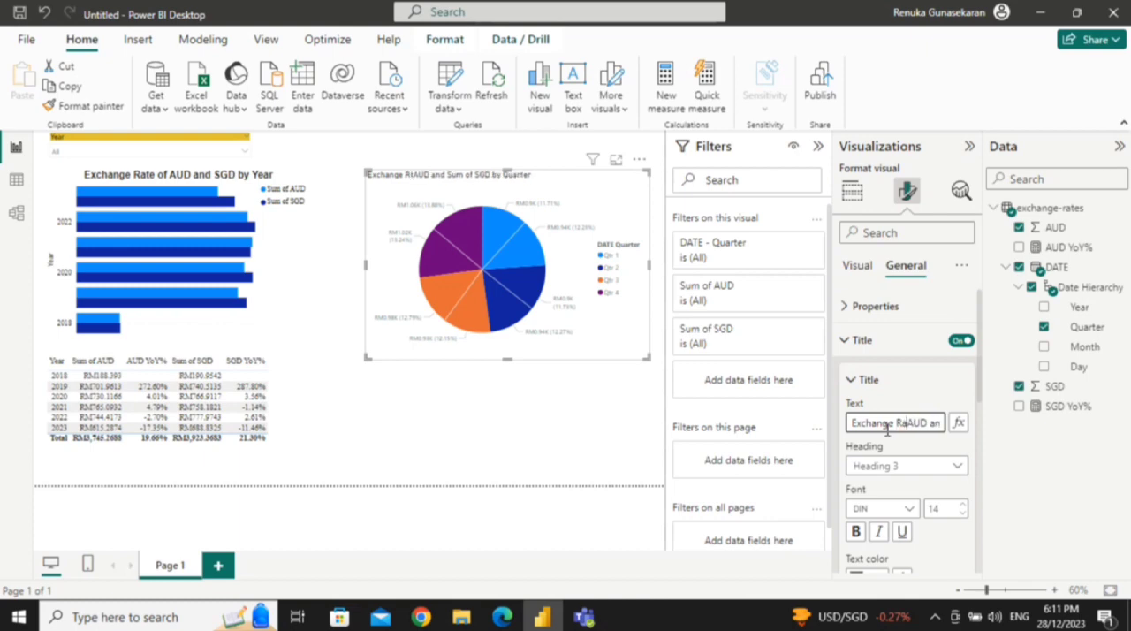
pyautogui.write(' of')
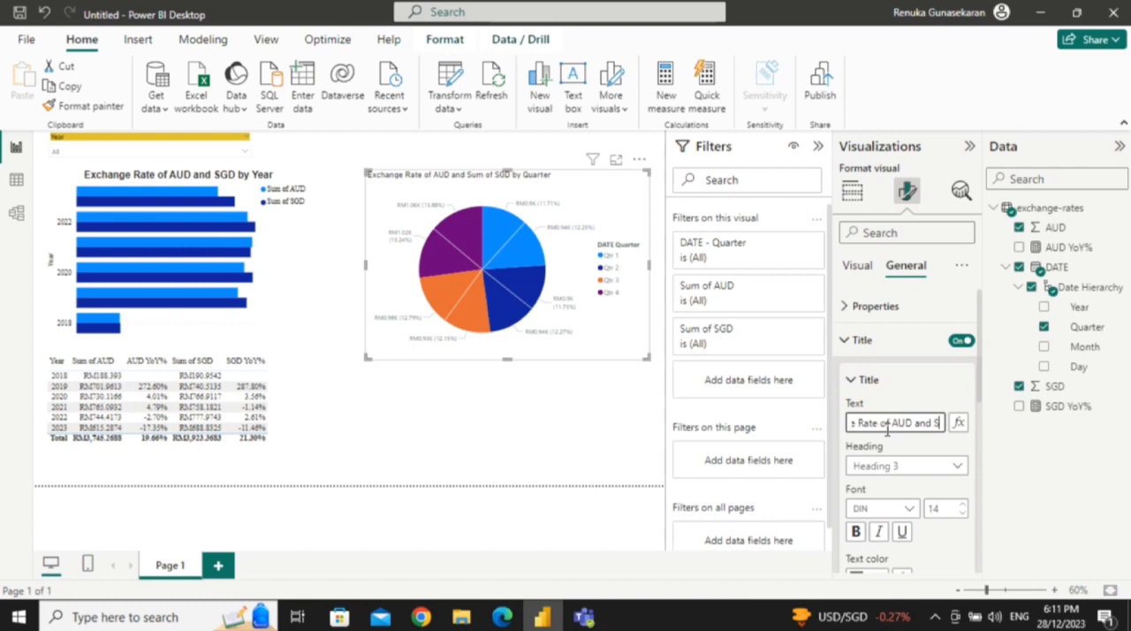
# Step: Remove the remaining "Sum of" so the pie chart's title reads "Exchange Rate of AUD and SGD by Quarter"
pyautogui.press('Right')
pyautogui.press('Right')
pyautogui.press('Right')
pyautogui.press('Right')
pyautogui.press('Right')
pyautogui.press('Right')
pyautogui.press('Right')
pyautogui.press('Right')
pyautogui.press('Right')
pyautogui.press('Right')
pyautogui.press('Right')
pyautogui.press('Right')
pyautogui.press('Right')
pyautogui.press('Right')
pyautogui.press('Right')
pyautogui.press('Right')
pyautogui.press('BackSpace')
pyautogui.press('BackSpace')
pyautogui.press('BackSpace')
pyautogui.press('BackSpace')
pyautogui.press('BackSpace')
pyautogui.press('BackSpace')
pyautogui.press('BackSpace')
pyautogui.press('BackSpace')
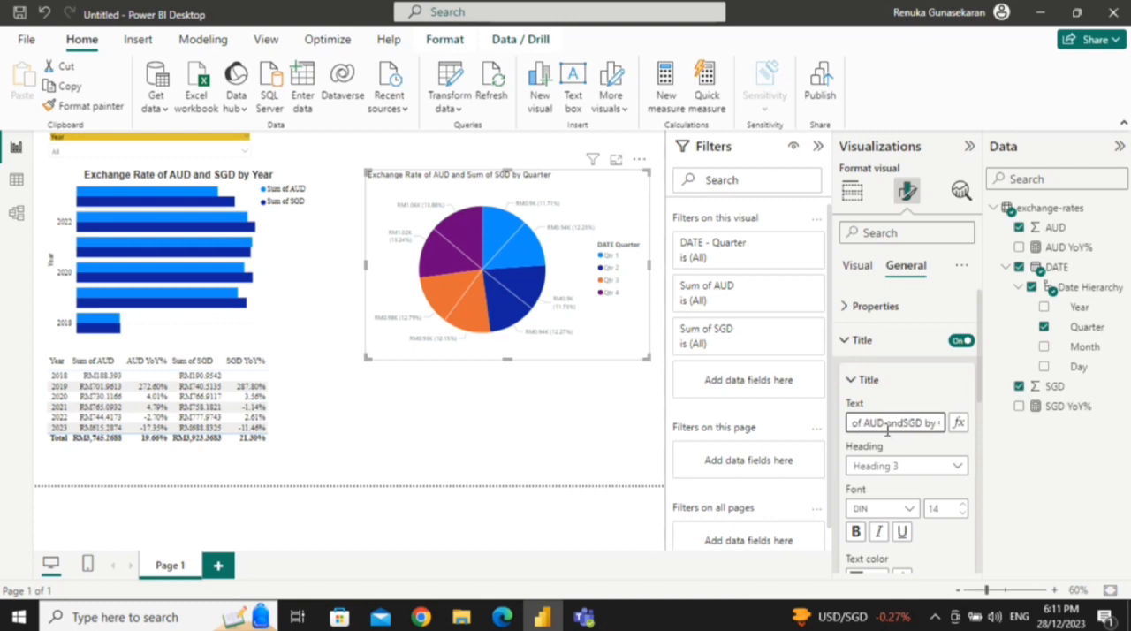
pyautogui.press('Right')
pyautogui.press('Right')
pyautogui.press('Right')
pyautogui.press('Right')
pyautogui.press('Right')
pyautogui.press('Right')
pyautogui.press('Right')
pyautogui.press('Right')
pyautogui.press('Right')
pyautogui.press('Right')
pyautogui.press('Right')
pyautogui.press('Right')
pyautogui.press('Right')
pyautogui.press('Right')
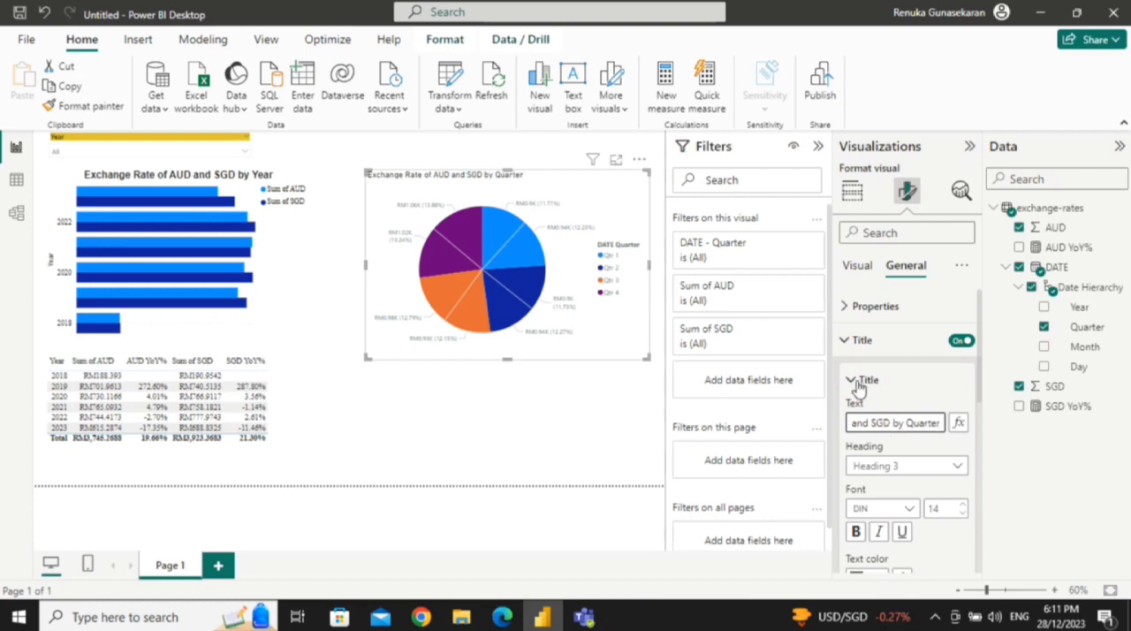
# Step: Set the pie chart title's font to Segoe UI Bold
pyautogui.click(888, 513)
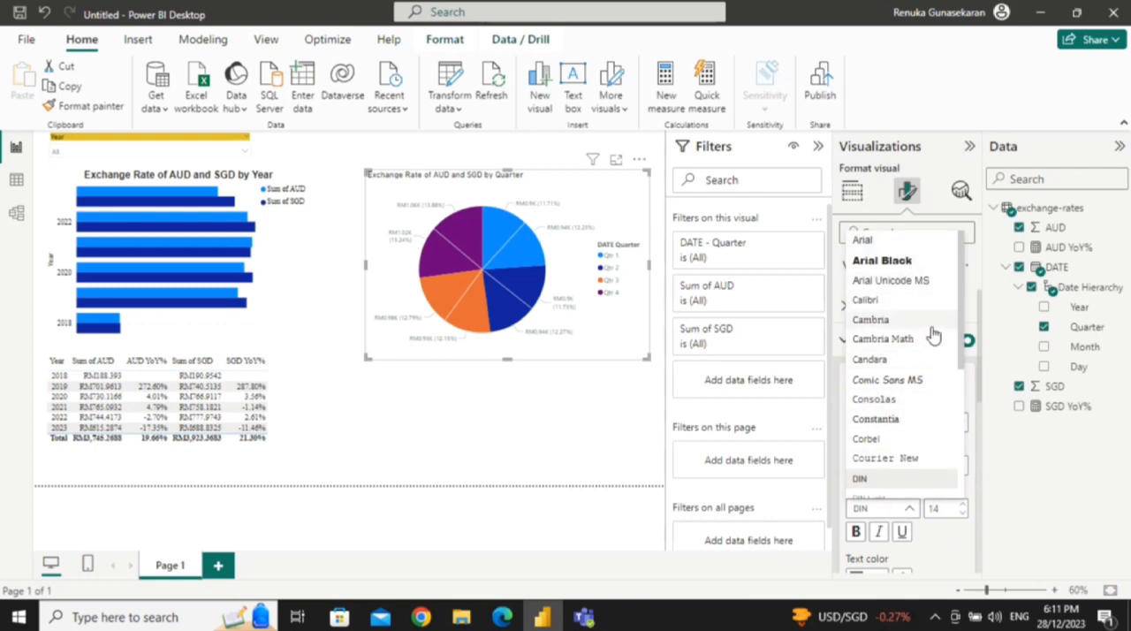
pyautogui.moveTo(965, 334); pyautogui.dragTo(969, 460)
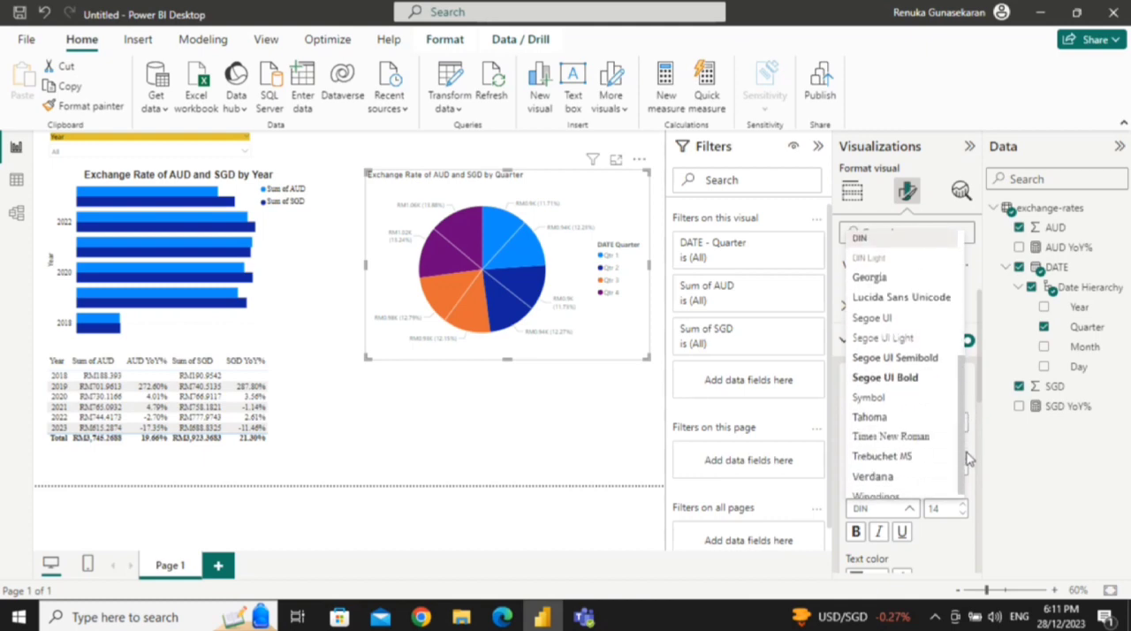
pyautogui.click(902, 374)
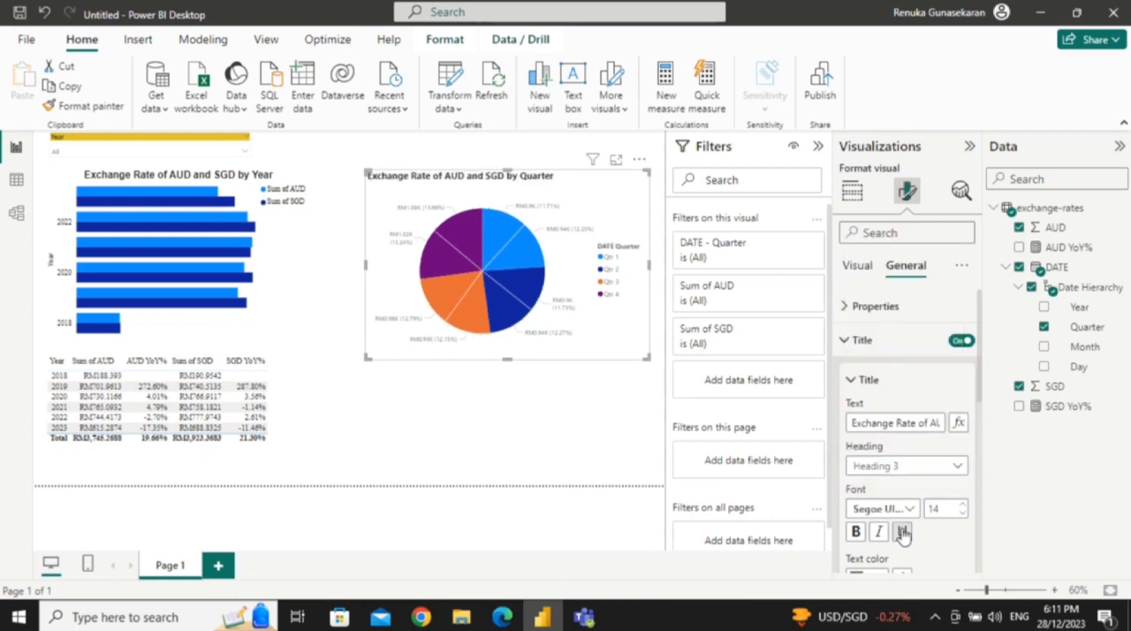
pyautogui.click(856, 532)
# Step: Try right alignment for the pie chart's title, and return it to left alignment
pyautogui.scroll(-5, 979, 399)
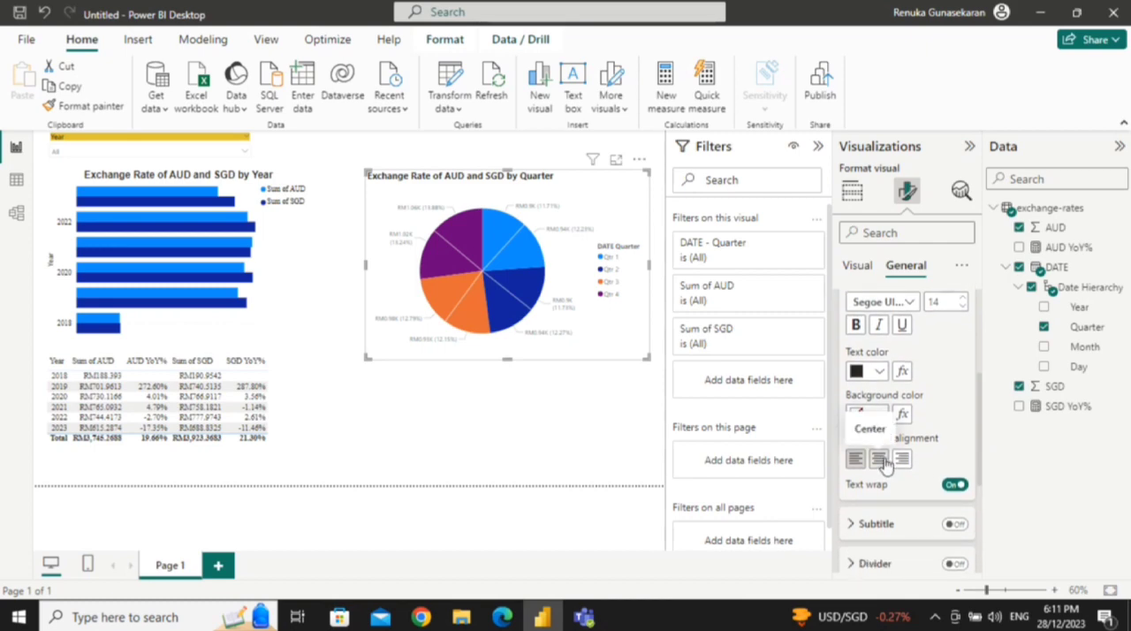
pyautogui.click(903, 460)
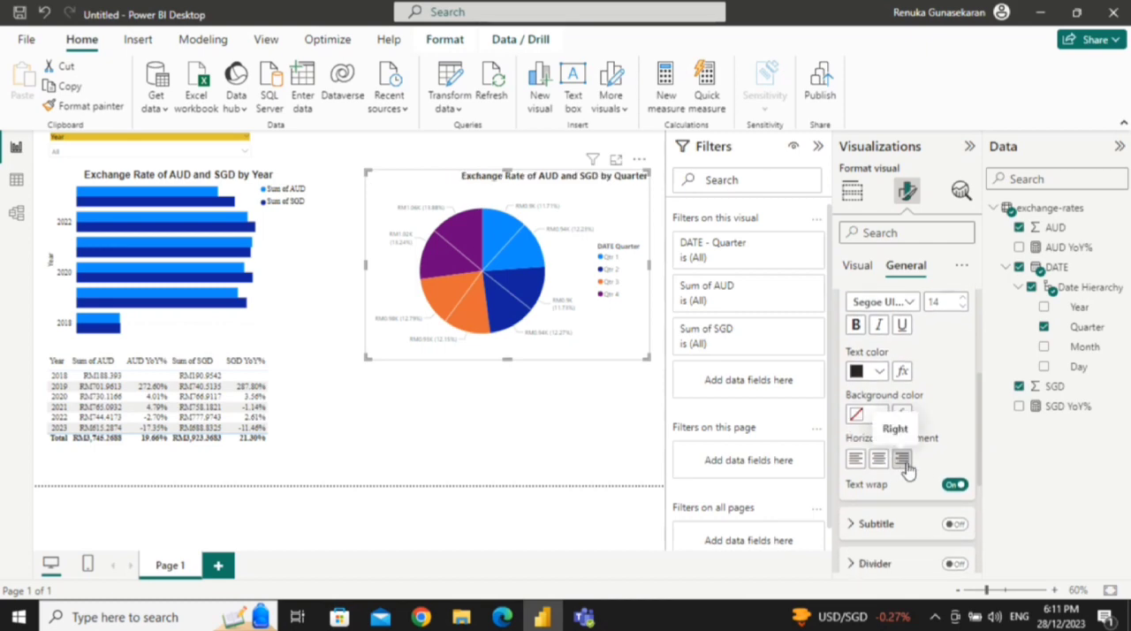
pyautogui.click(855, 459)
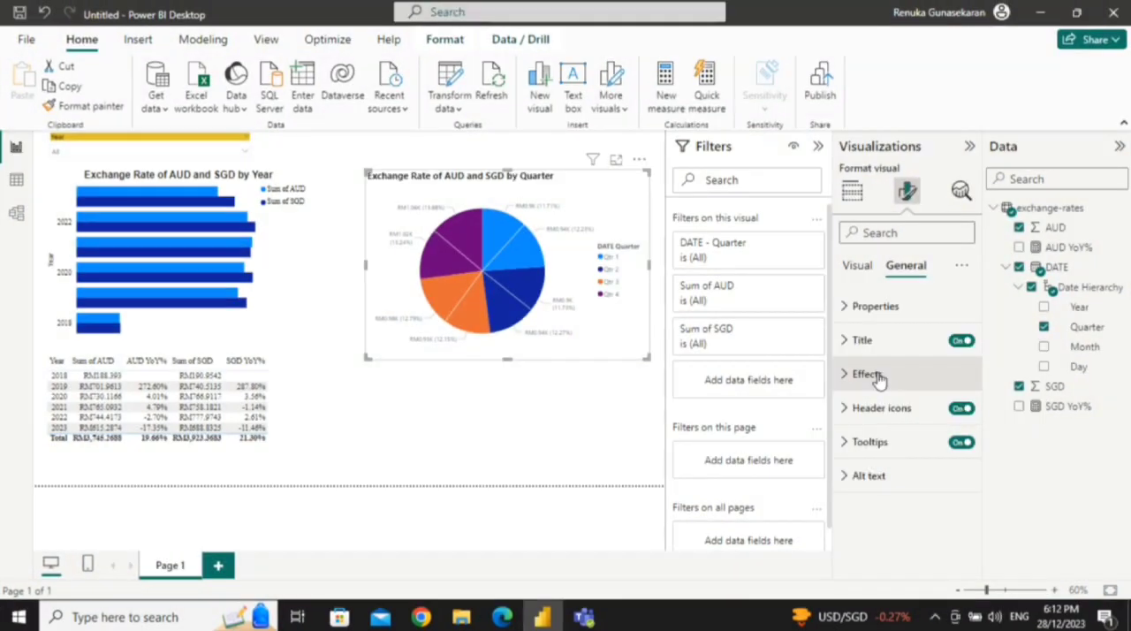
# Step: Try a gold background colour on the pie chart, and restore the white background
pyautogui.click(870, 373)
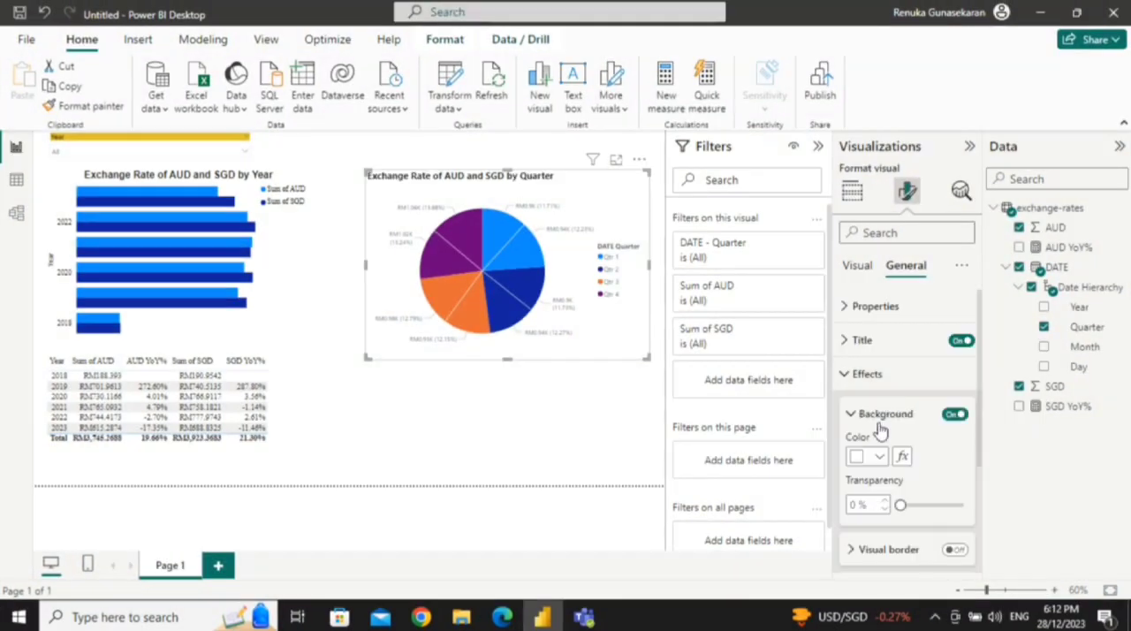
pyautogui.click(868, 457)
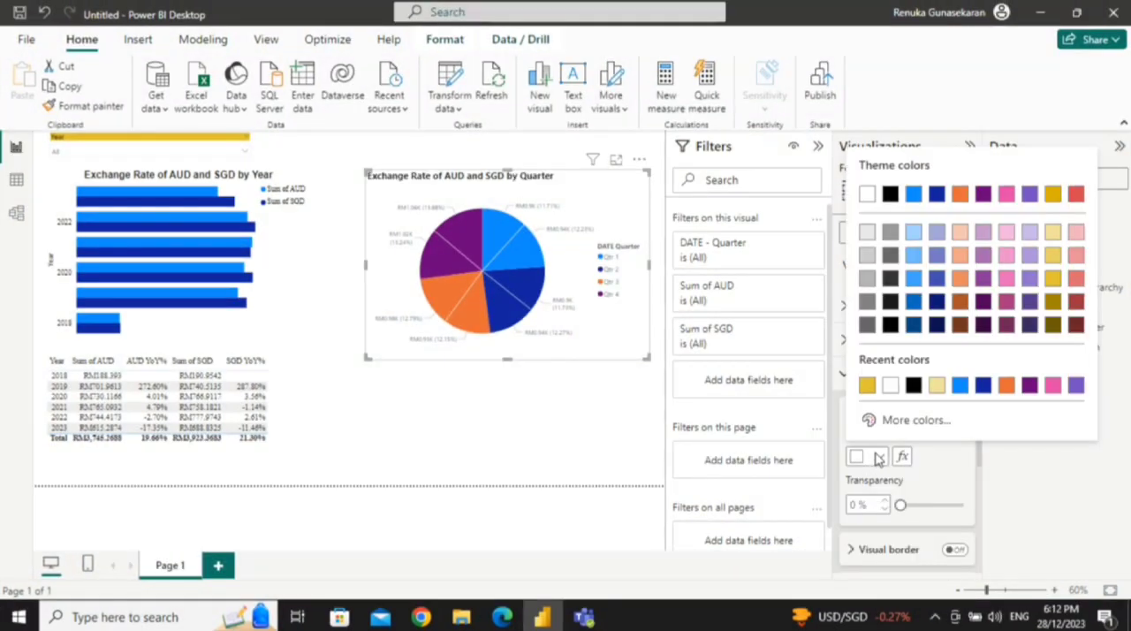
pyautogui.click(866, 385)
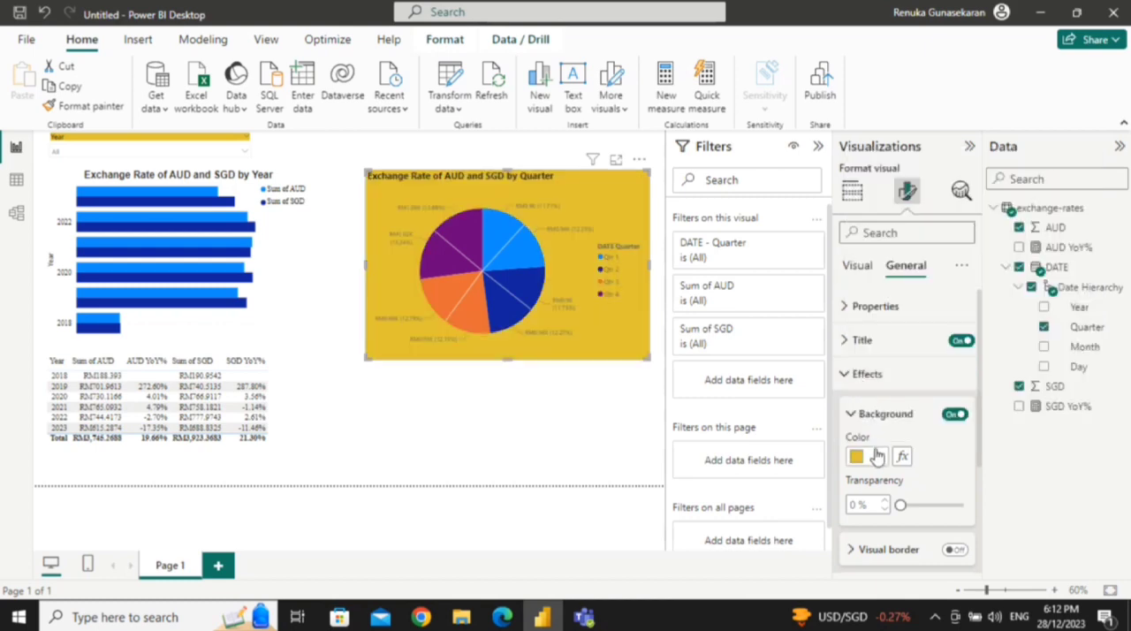
pyautogui.click(876, 455)
pyautogui.click(894, 394)
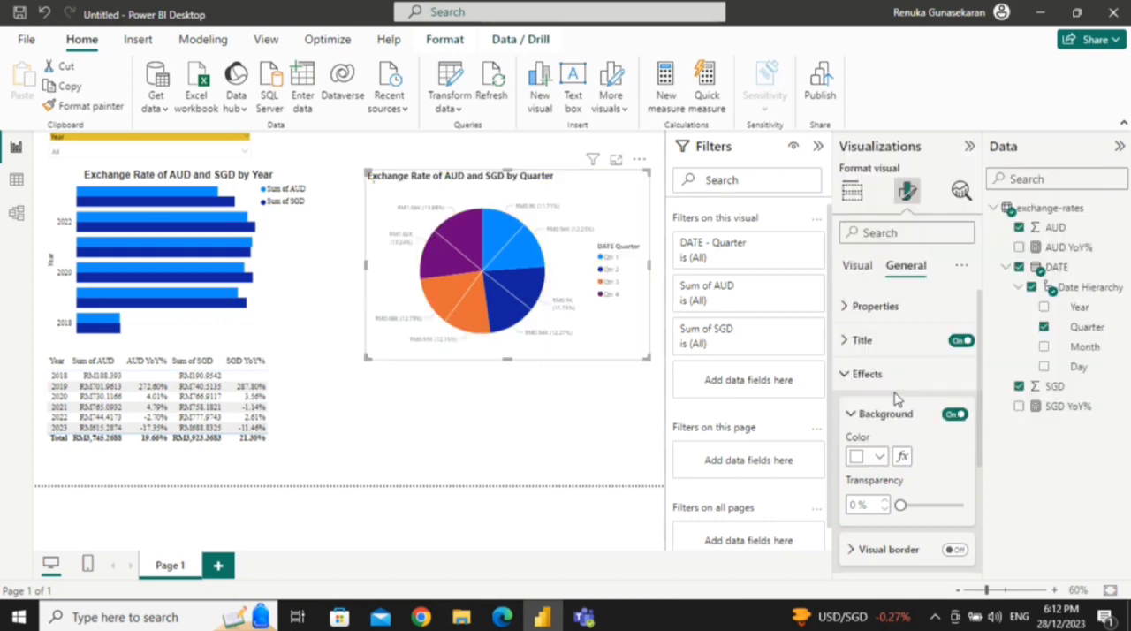
# Step: Set the pie chart's background colour to black
pyautogui.click(879, 456)
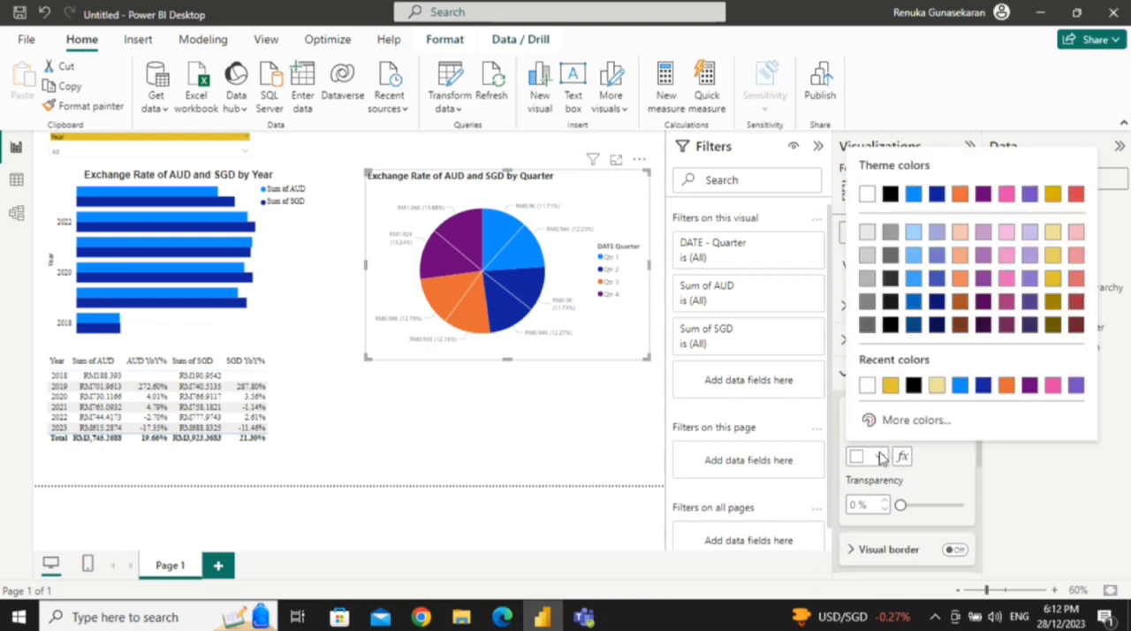
pyautogui.click(912, 385)
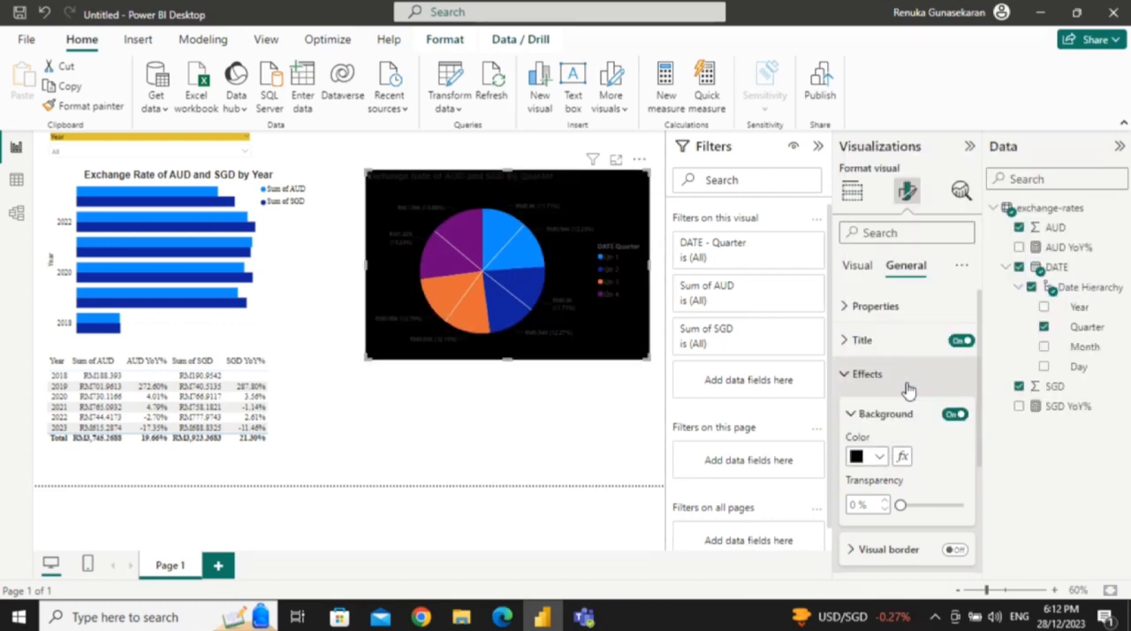
pyautogui.click(850, 375)
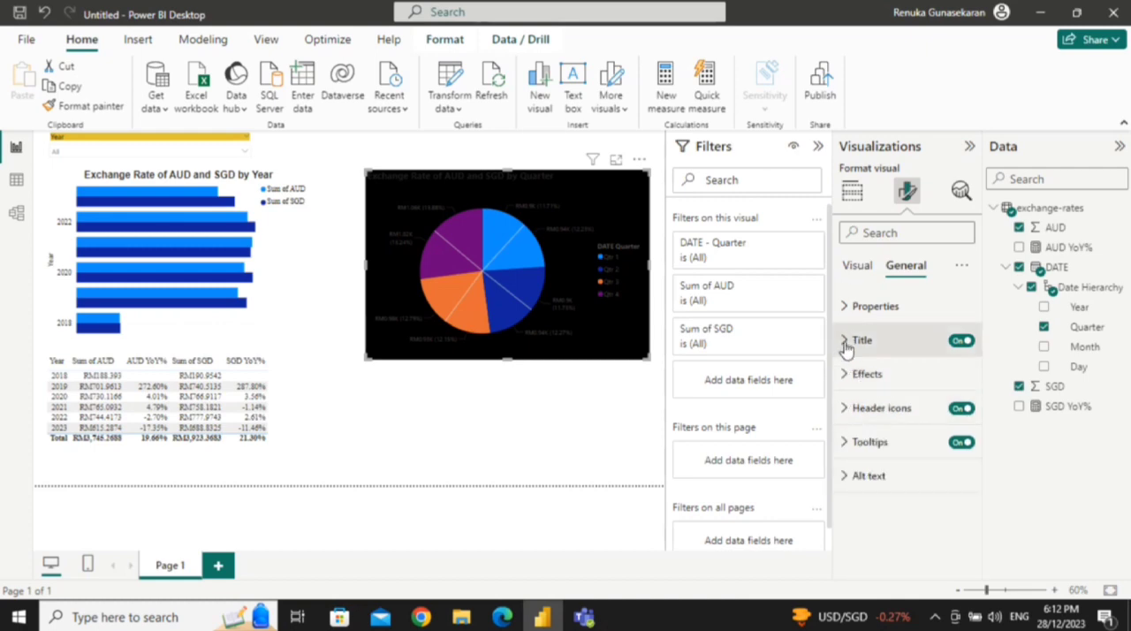
# Step: Restore the pie chart's background colour to white
pyautogui.click(843, 374)
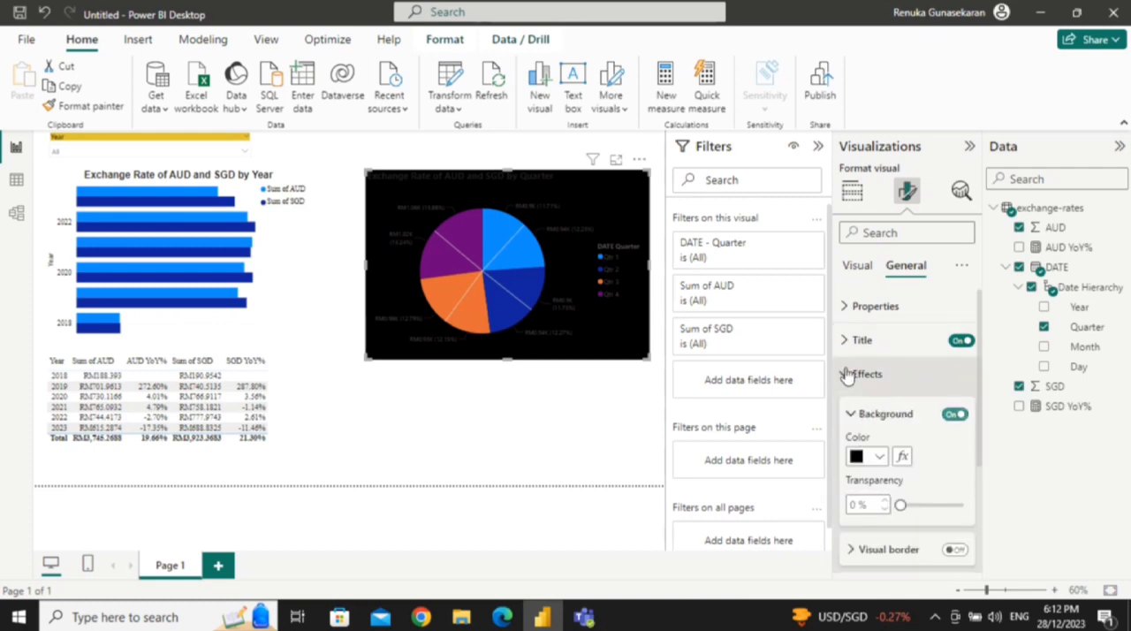
pyautogui.click(883, 457)
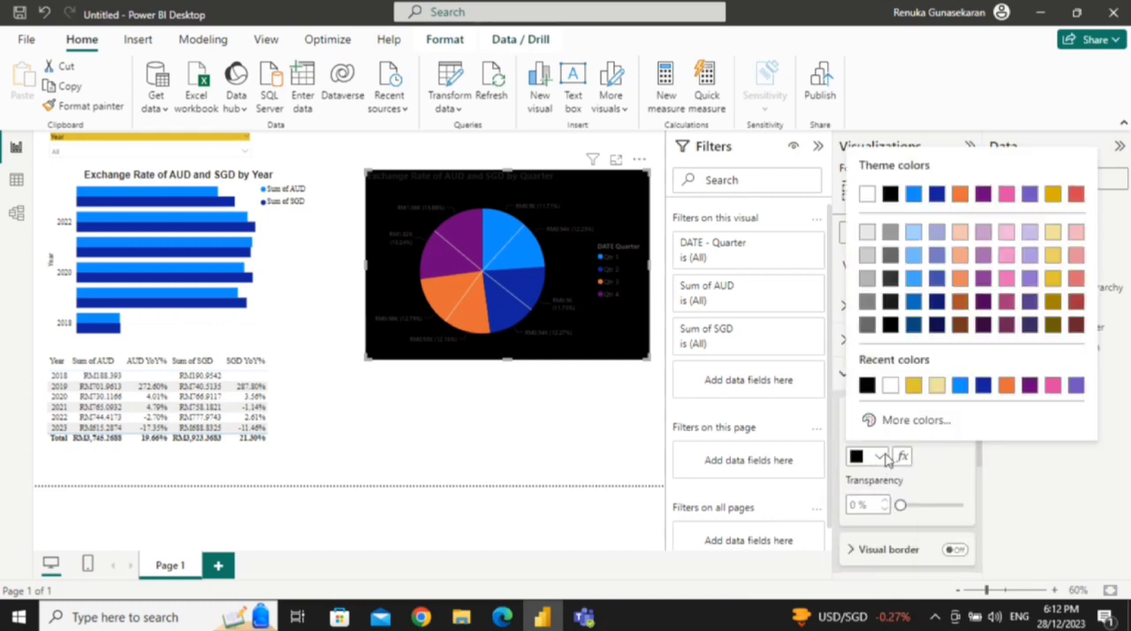
pyautogui.click(890, 386)
pyautogui.click(861, 379)
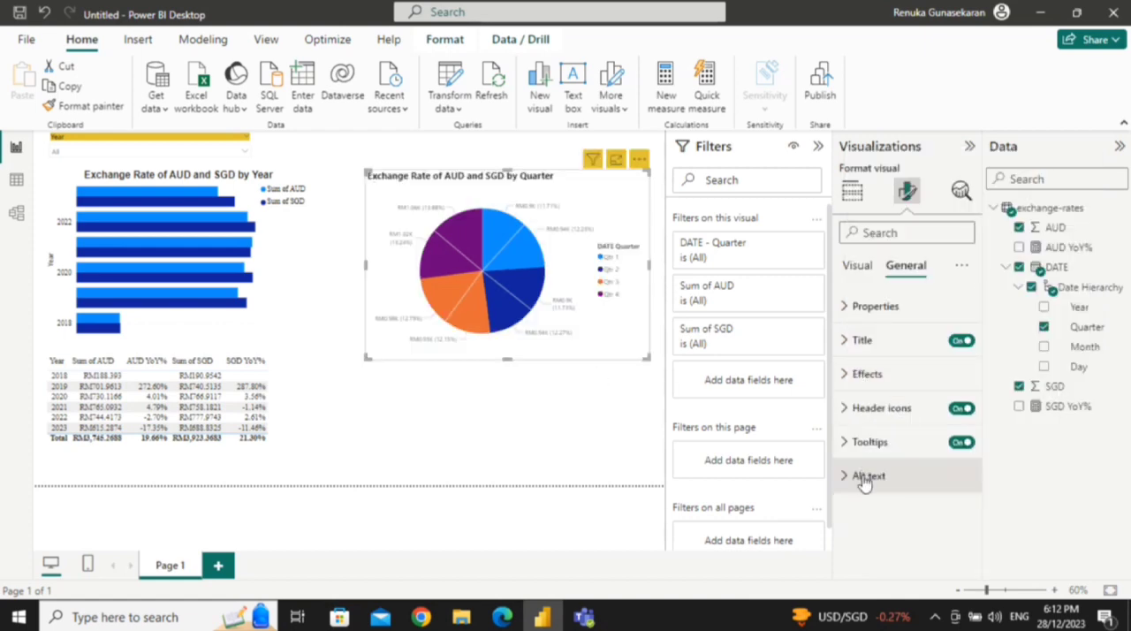
# Step: Try purple as the background colour of the pie chart's header icons, and set it to red
pyautogui.click(845, 421)
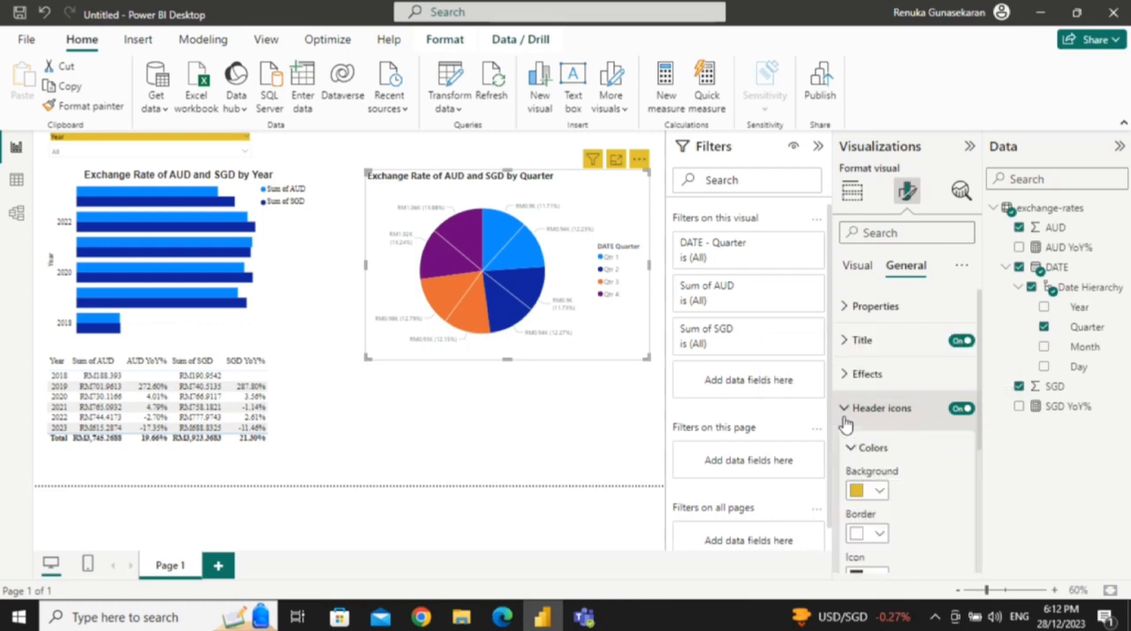
pyautogui.click(881, 493)
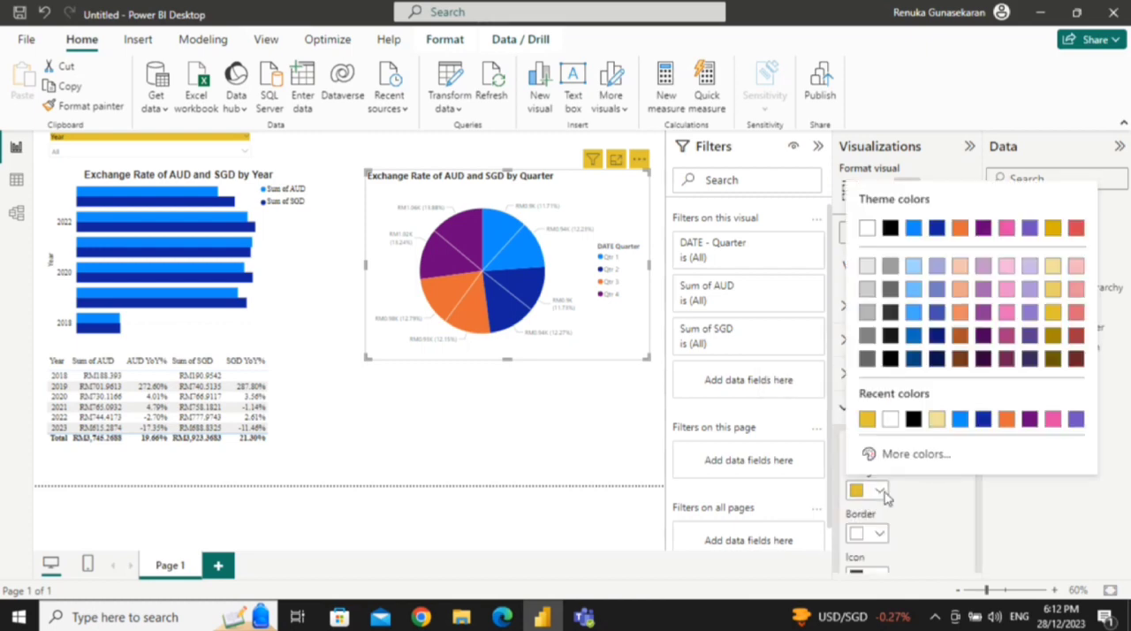
pyautogui.click(983, 228)
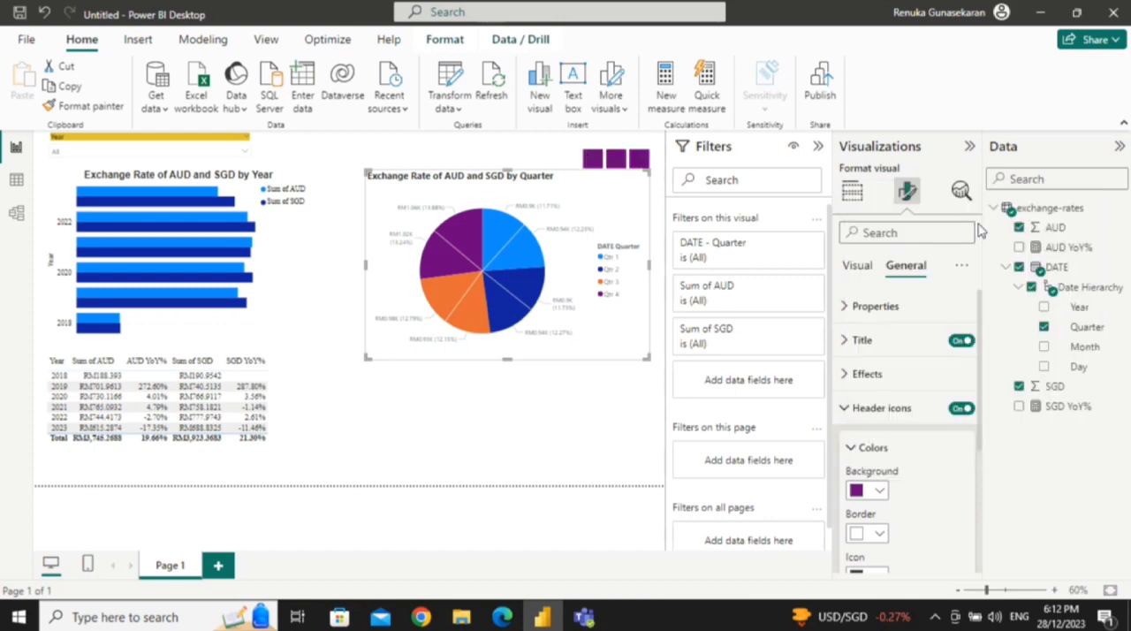
pyautogui.click(881, 491)
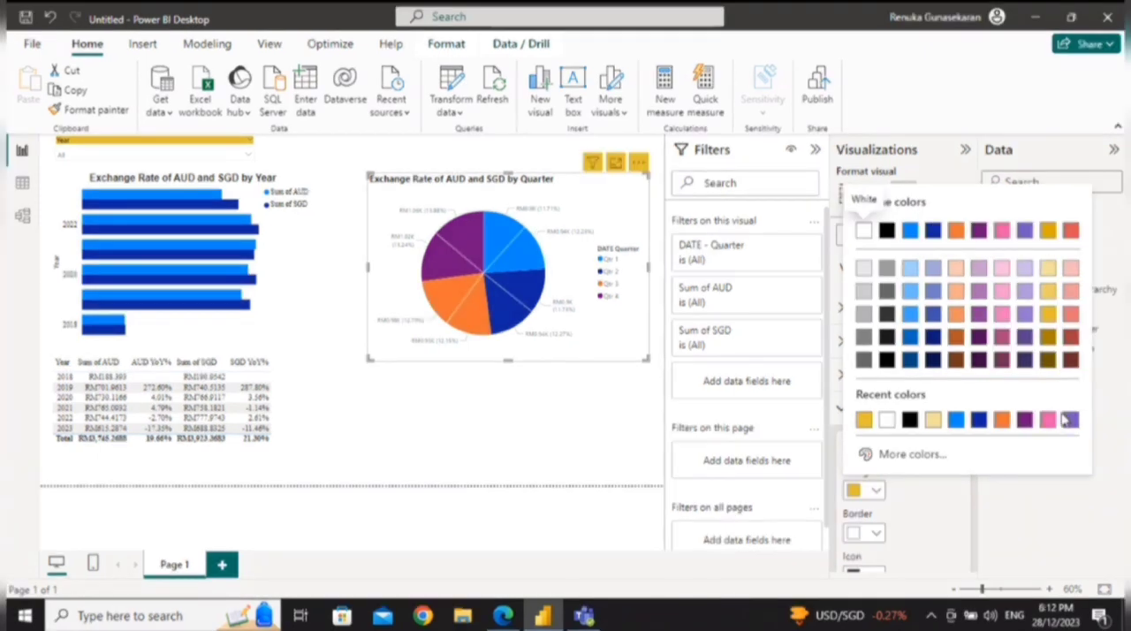
pyautogui.click(1068, 419)
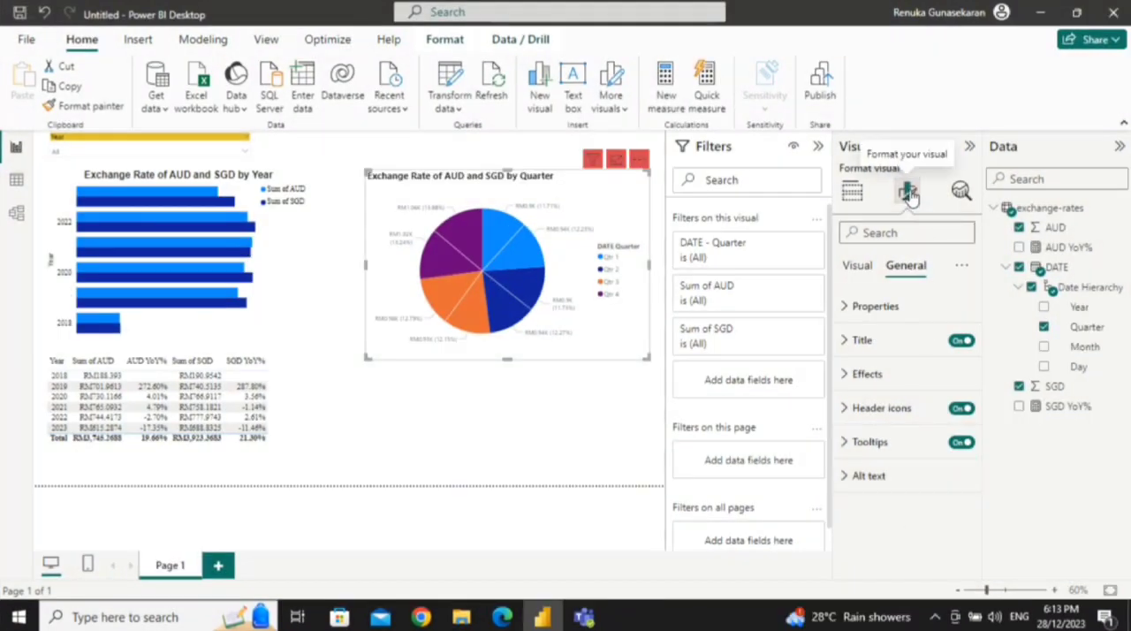
# Step: Insert a line chart on the page and move it down to the area beneath the pie chart
pyautogui.click(852, 191)
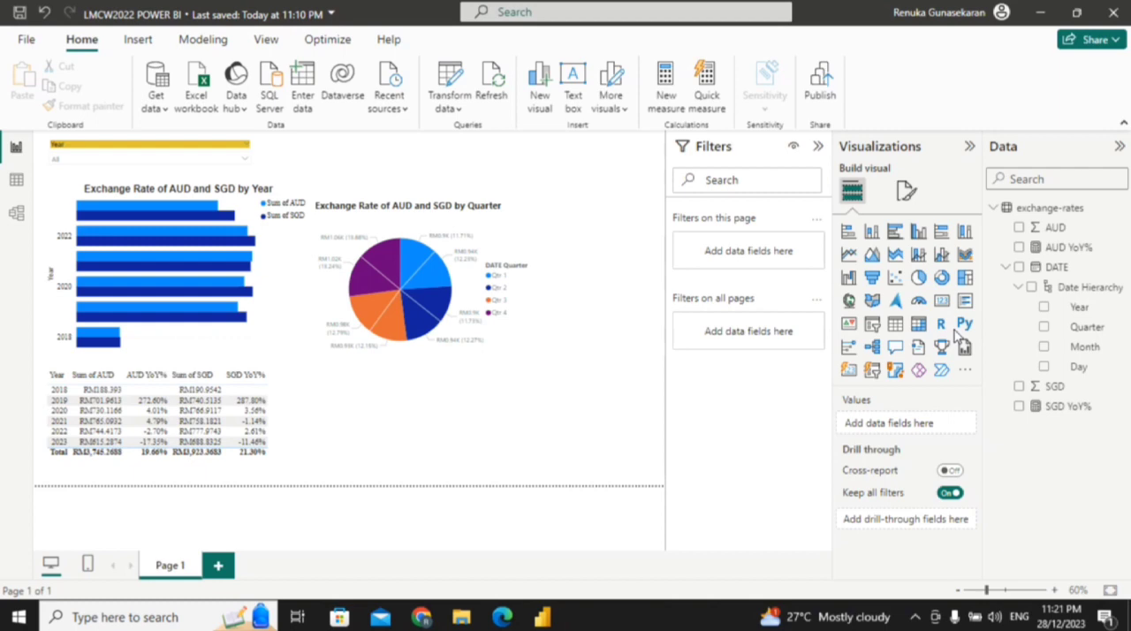
pyautogui.click(849, 261)
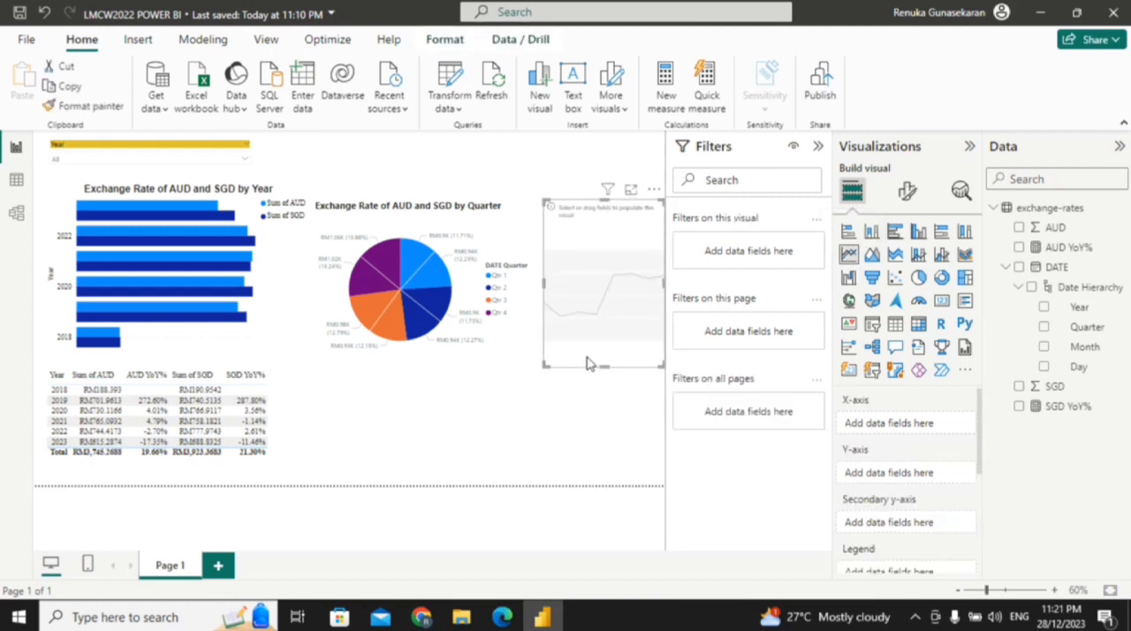
pyautogui.moveTo(591, 362); pyautogui.dragTo(384, 456)
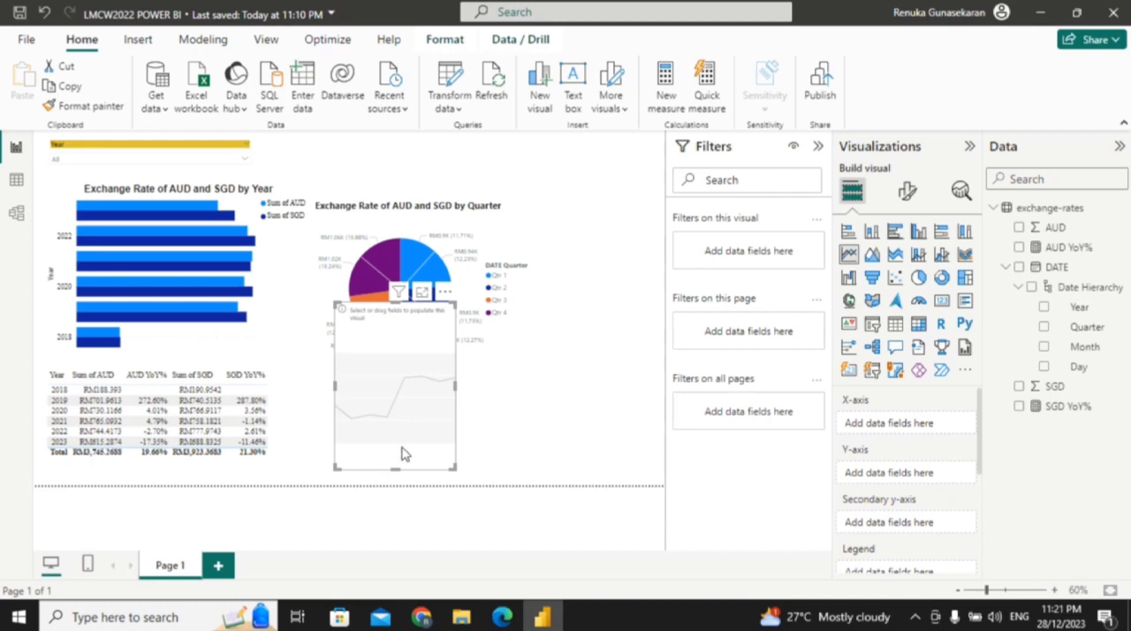
# Step: Plot the sums of AUD and SGD by Month from the date hierarchy in the line chart
pyautogui.click(1019, 230)
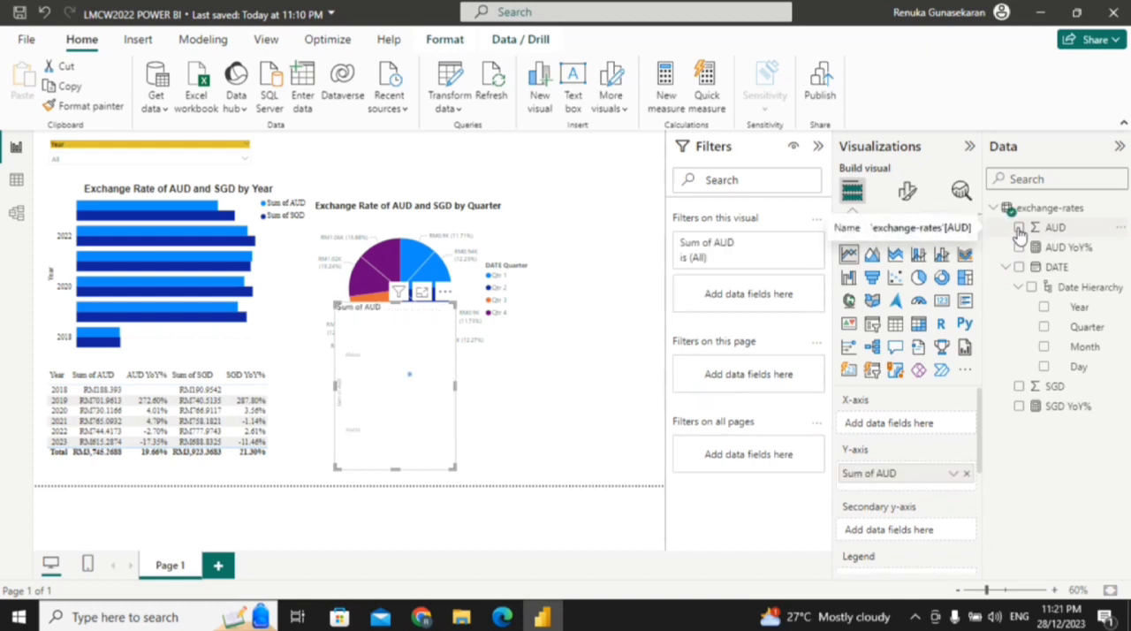
pyautogui.click(1019, 230)
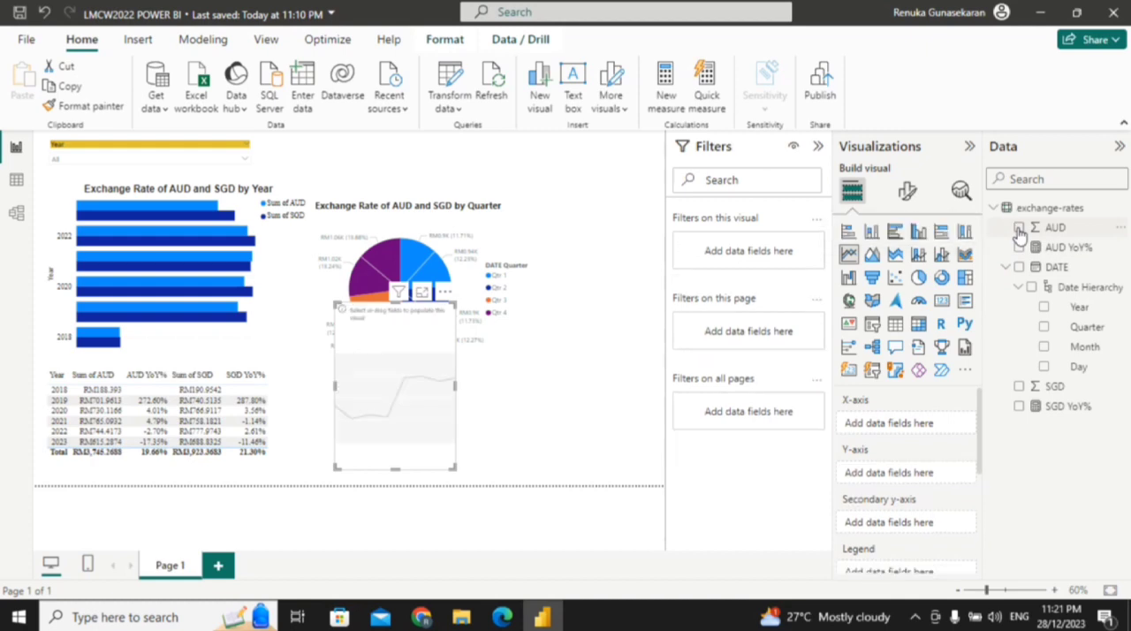
pyautogui.click(1019, 229)
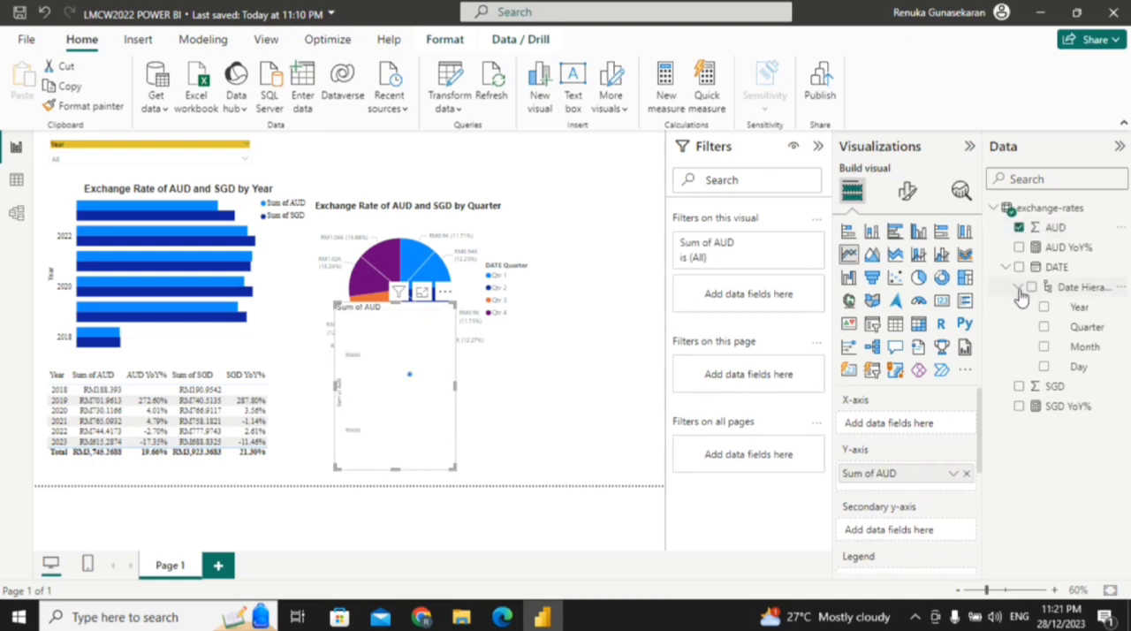
pyautogui.click(1043, 347)
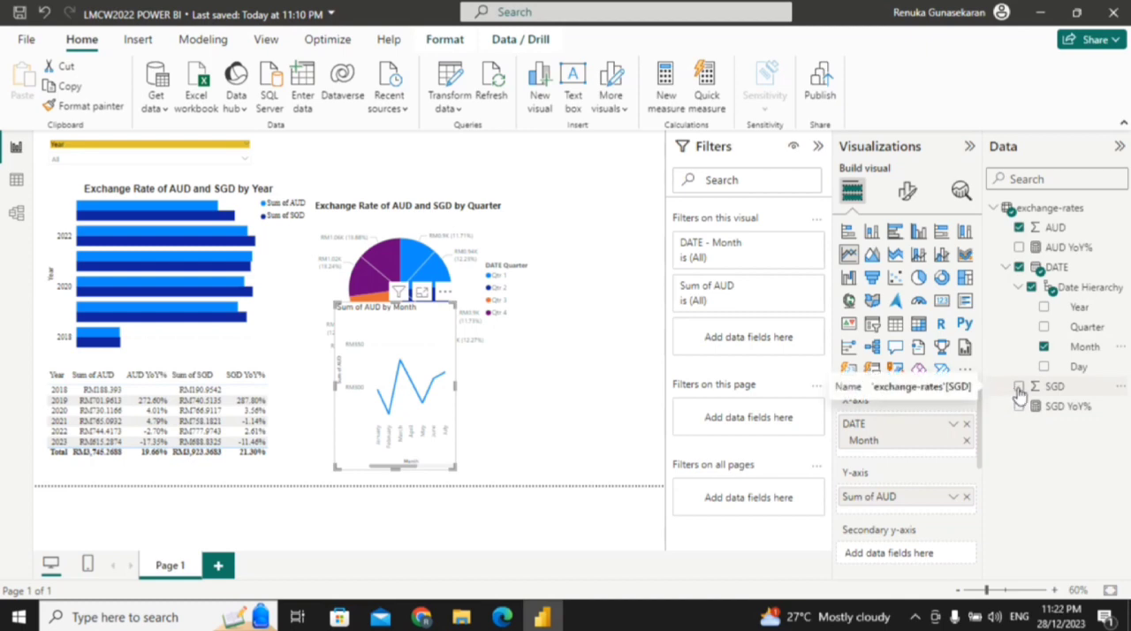
pyautogui.click(1018, 388)
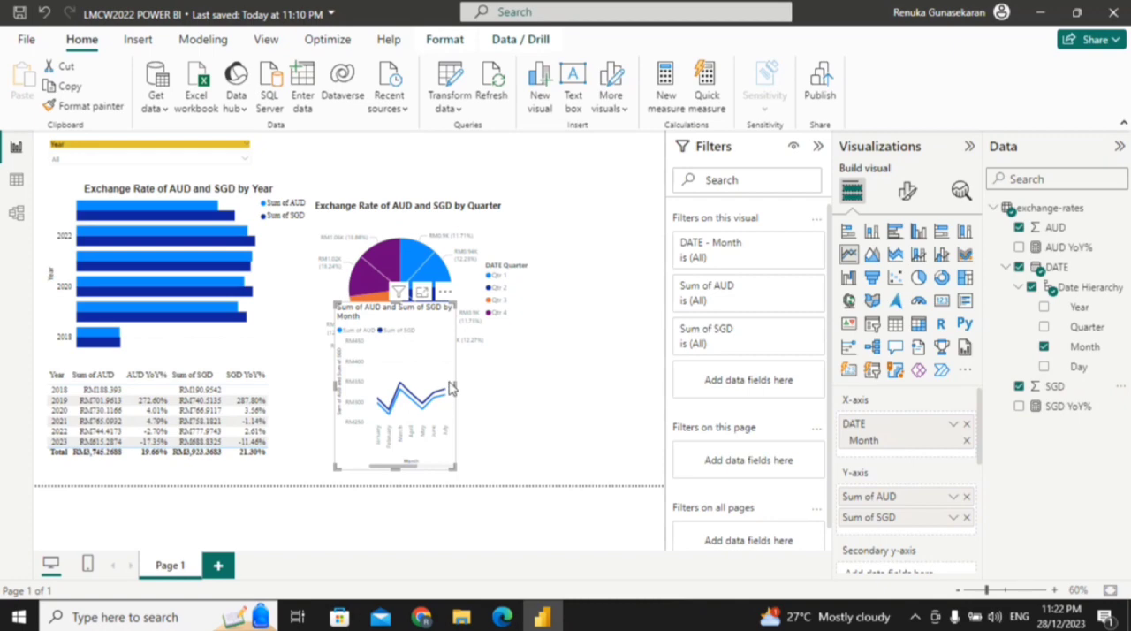
# Step: Widen and shorten the line chart so it fits below the pie chart, beside the year-over-year table
pyautogui.moveTo(454, 386); pyautogui.dragTo(598, 386)
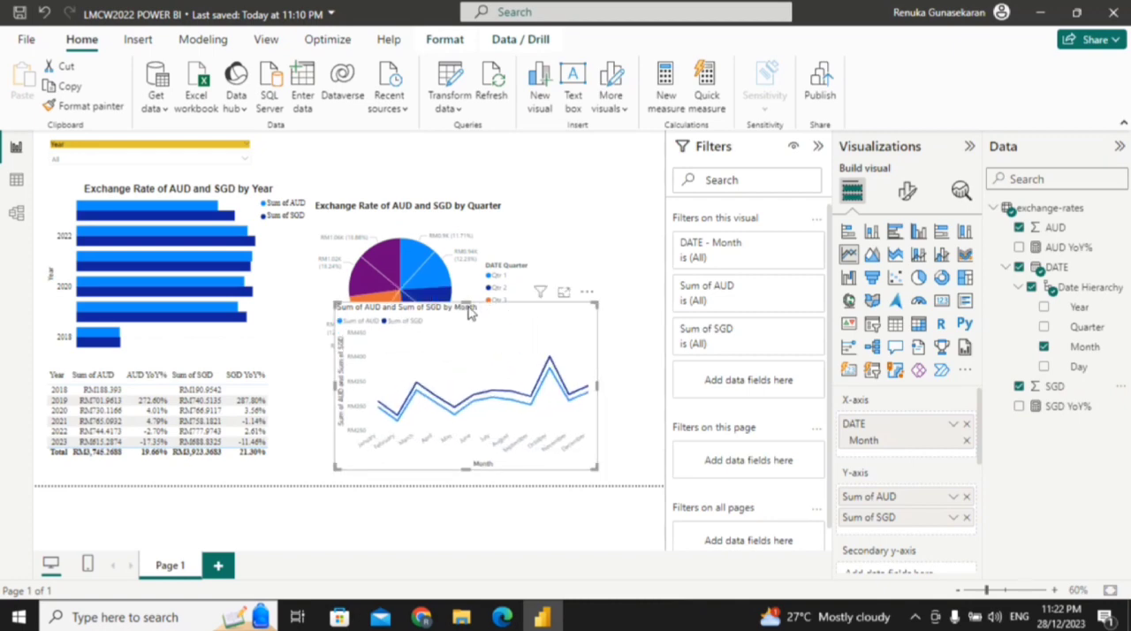
pyautogui.moveTo(465, 300); pyautogui.dragTo(484, 390)
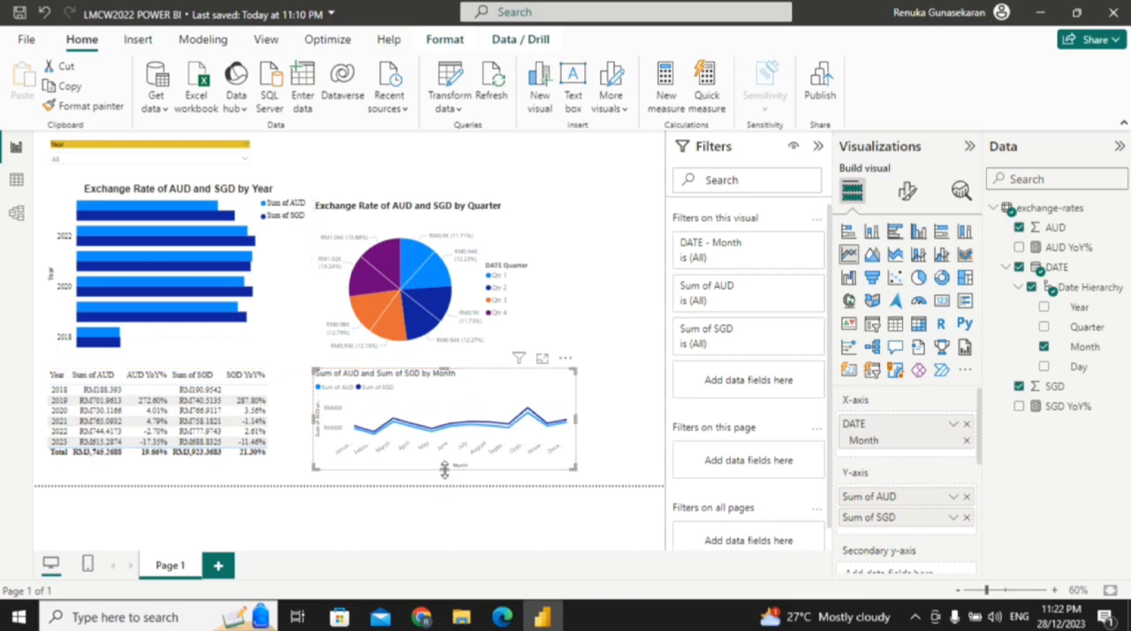
pyautogui.moveTo(443, 471); pyautogui.dragTo(443, 480)
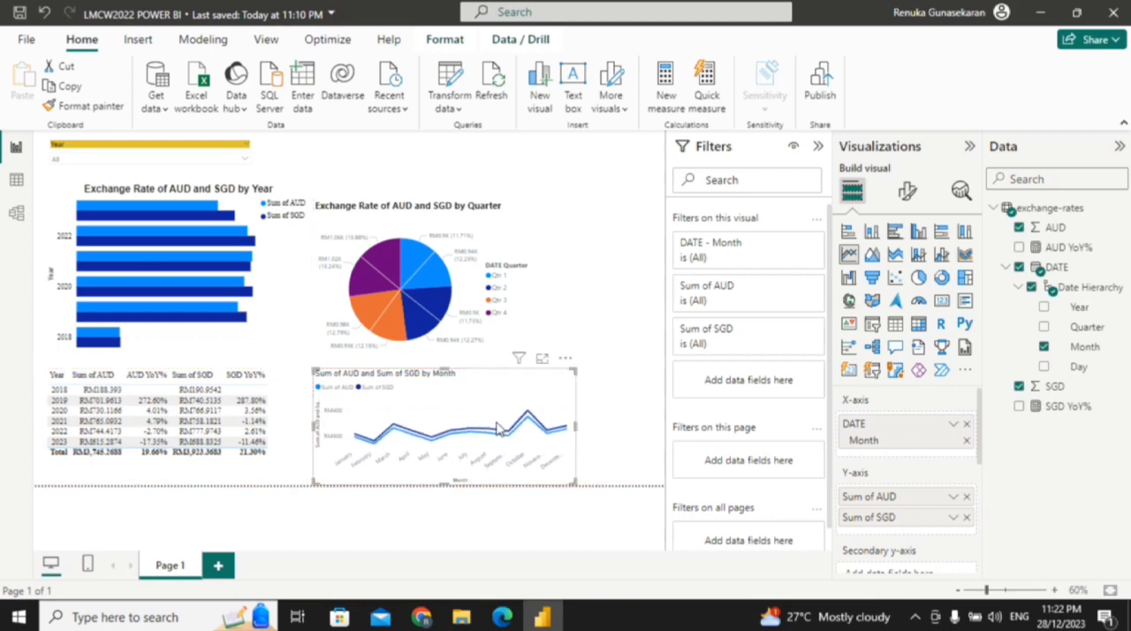
pyautogui.click(604, 415)
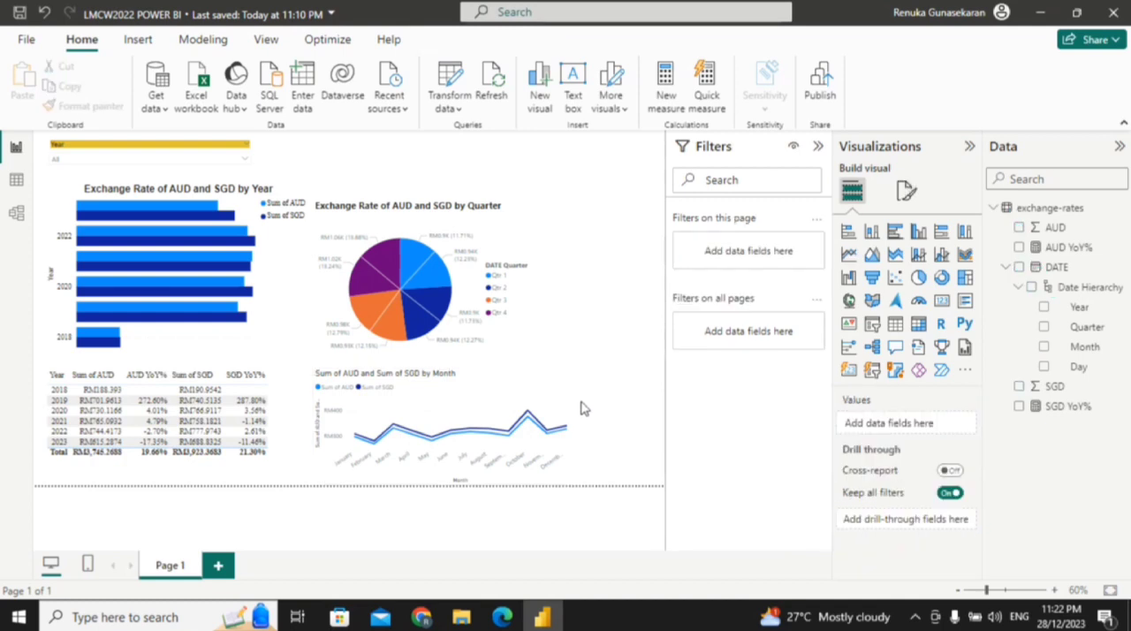
# Step: Turn off the X-axis title in the line chart
pyautogui.click(560, 402)
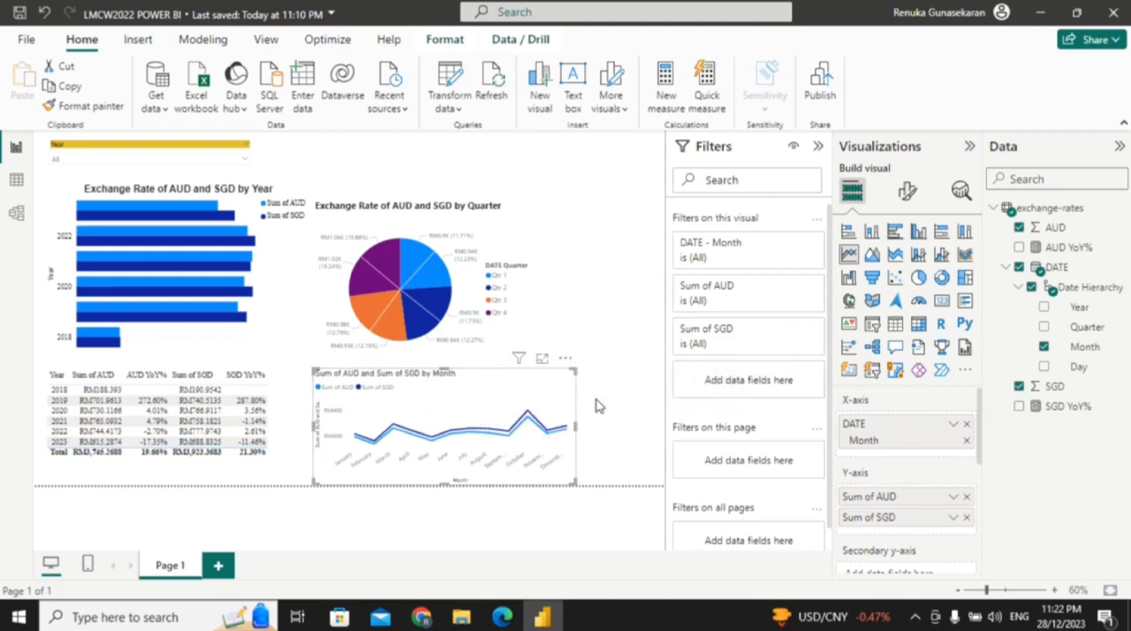
pyautogui.click(916, 190)
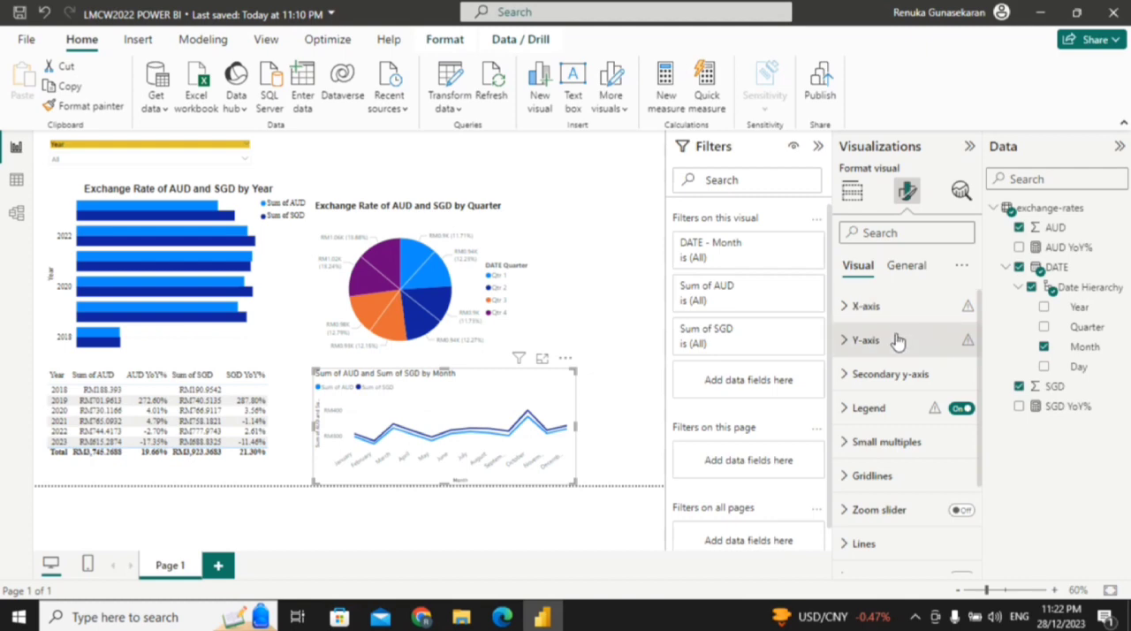
pyautogui.click(844, 310)
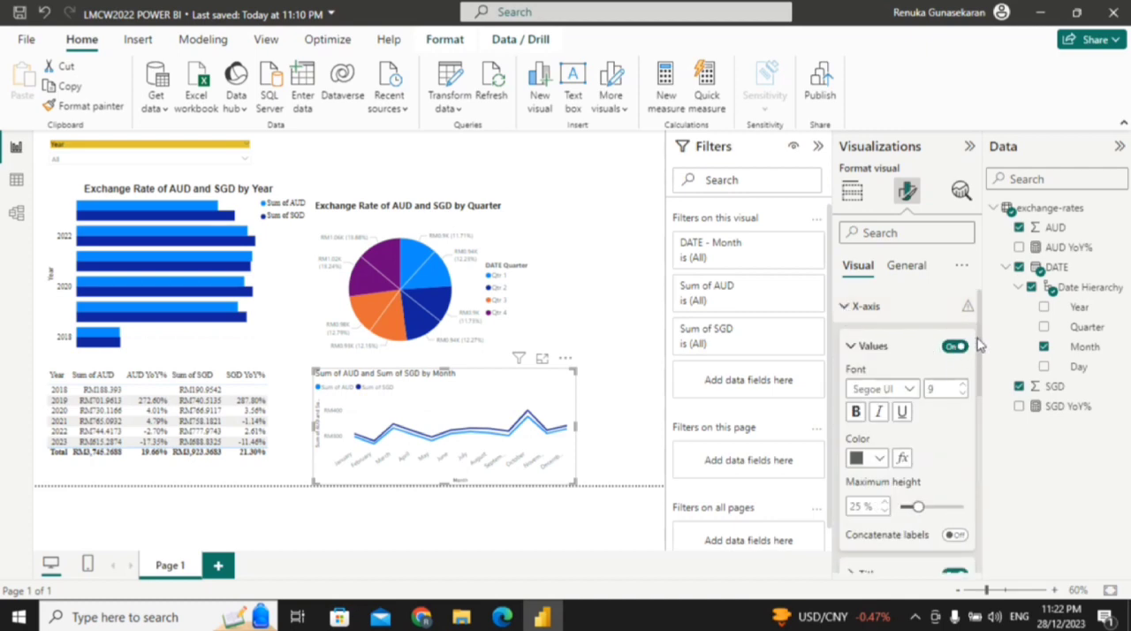
pyautogui.scroll(-3, 979, 345)
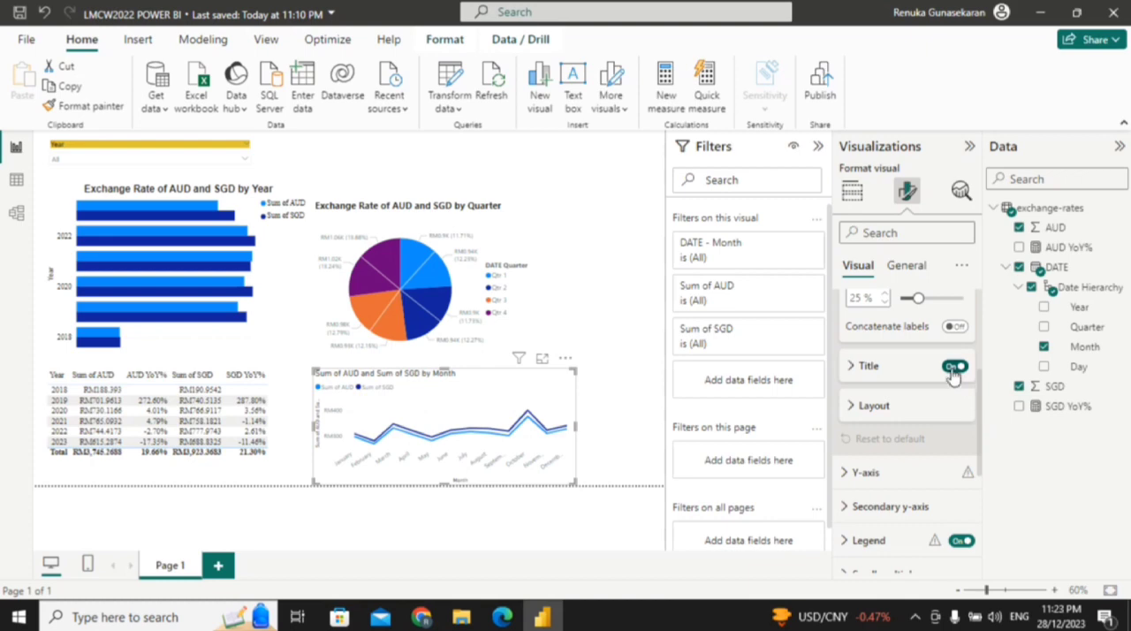
pyautogui.click(951, 368)
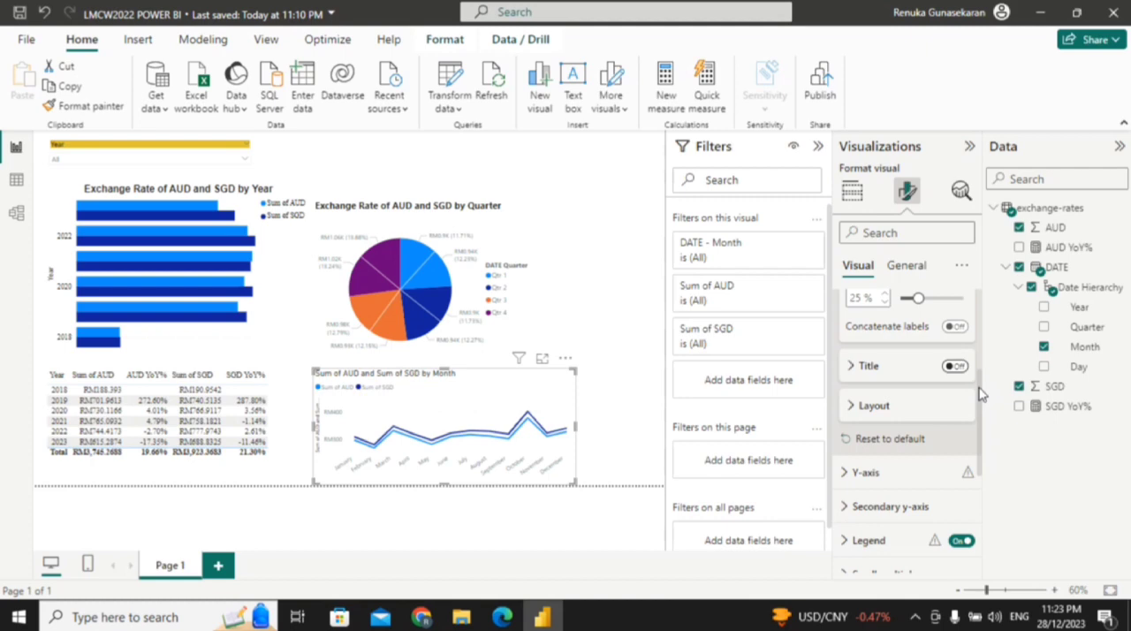
pyautogui.scroll(-1, 979, 405)
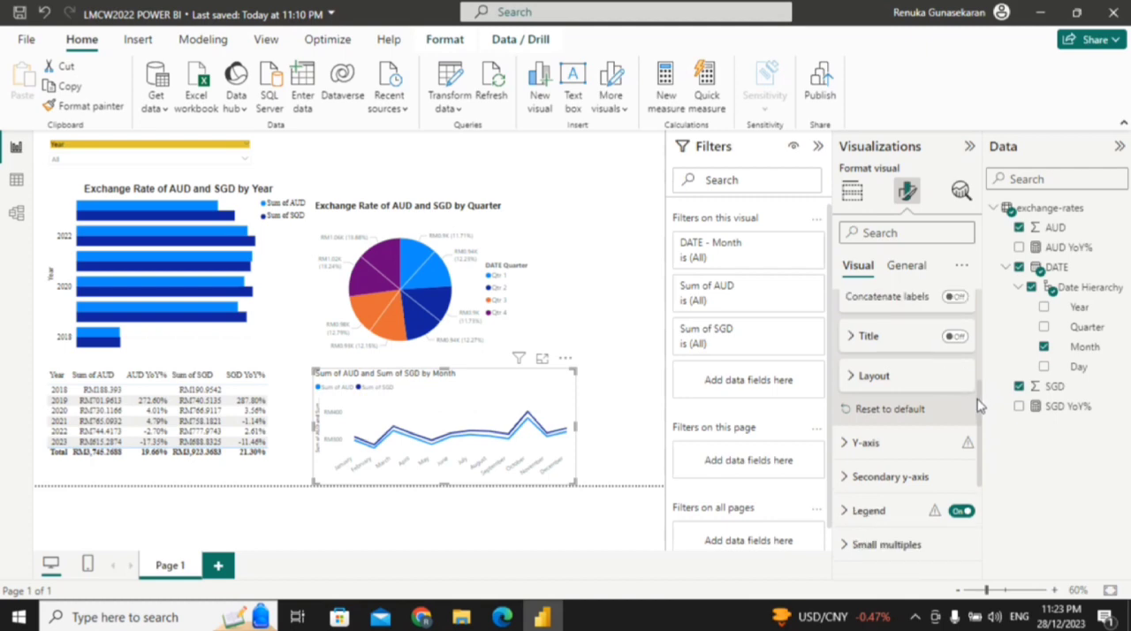
pyautogui.moveTo(978, 404); pyautogui.dragTo(978, 320)
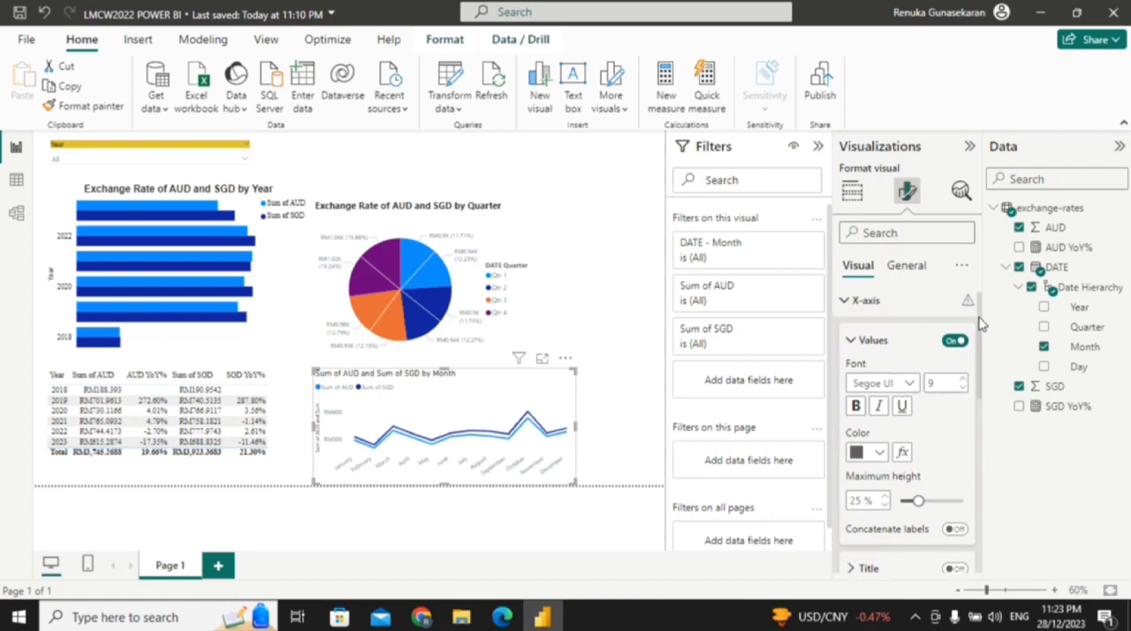
pyautogui.moveTo(978, 318); pyautogui.dragTo(981, 302)
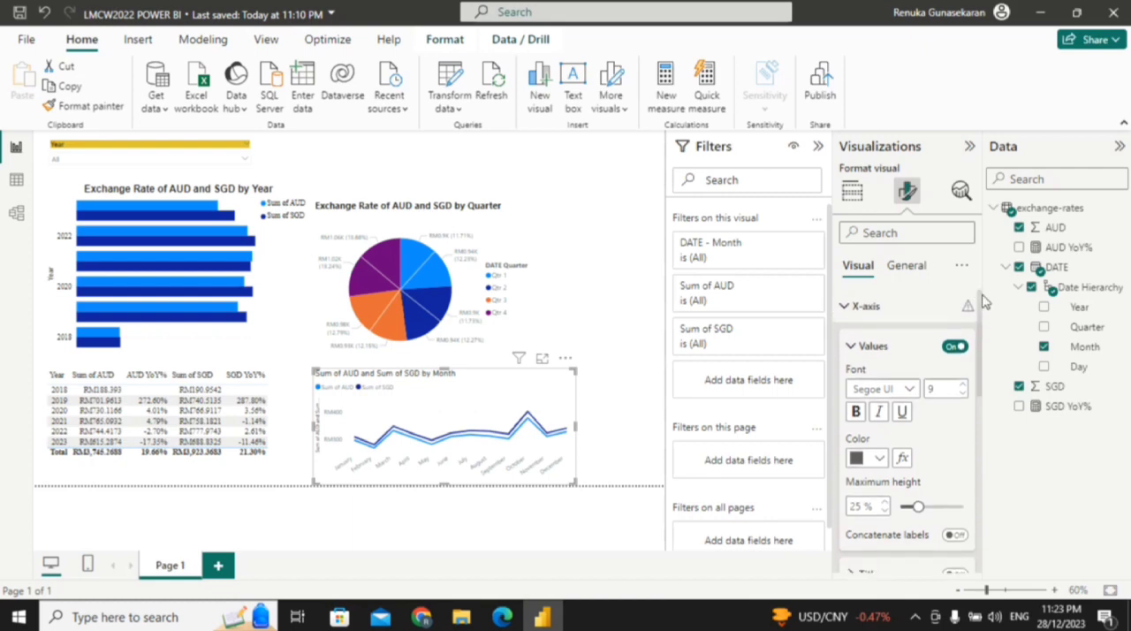
pyautogui.click(850, 311)
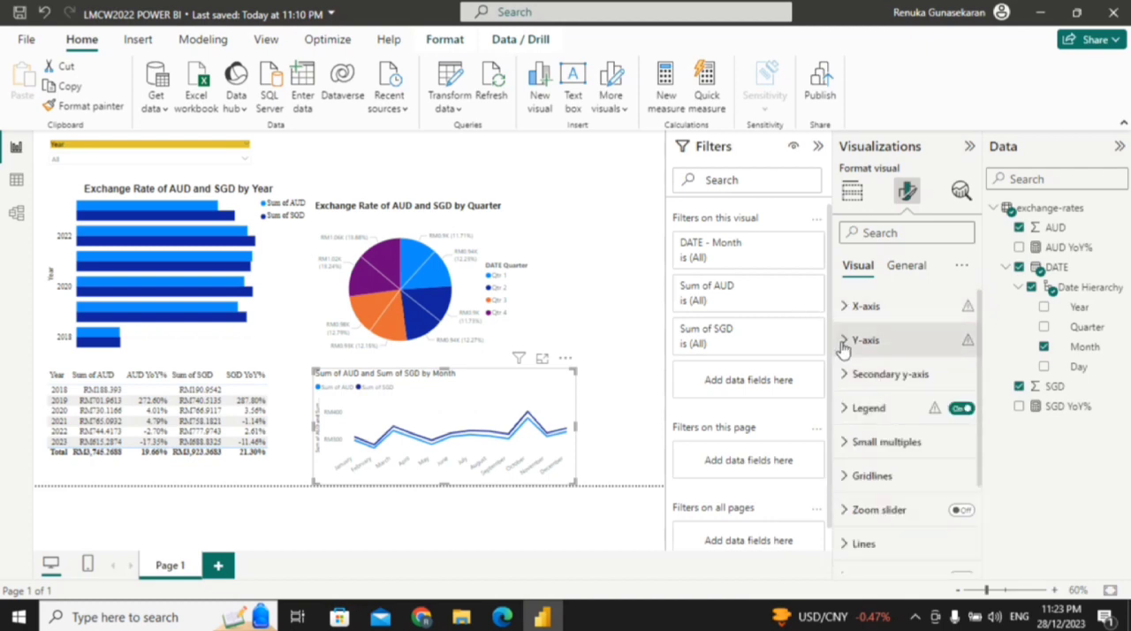
# Step: Turn off the Y-axis title in the line chart
pyautogui.click(844, 345)
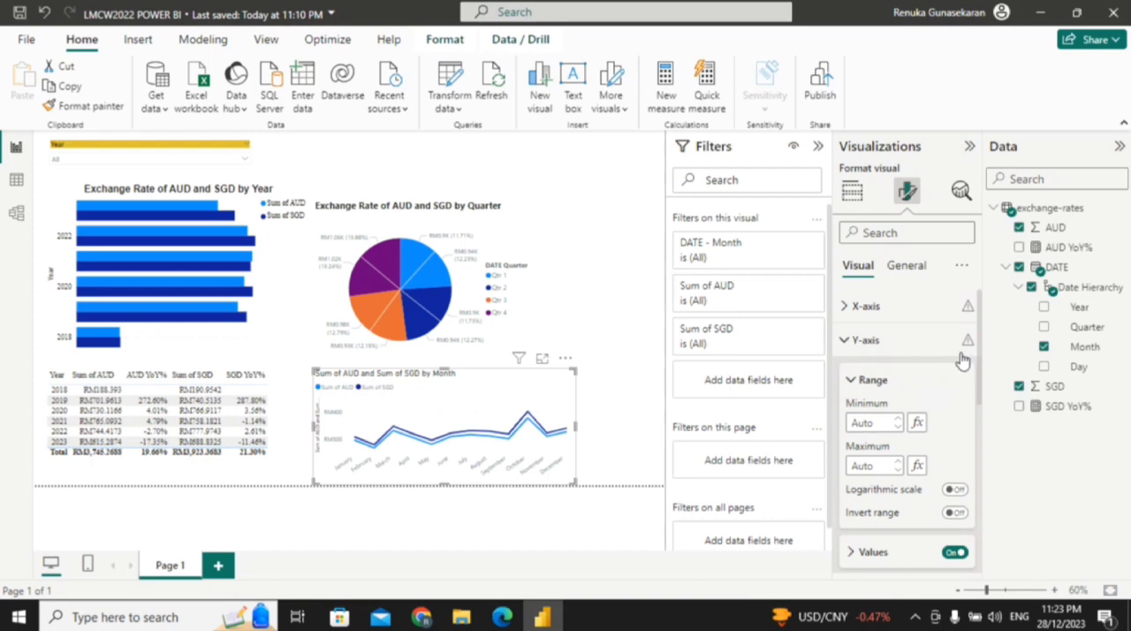
pyautogui.moveTo(978, 354); pyautogui.dragTo(977, 420)
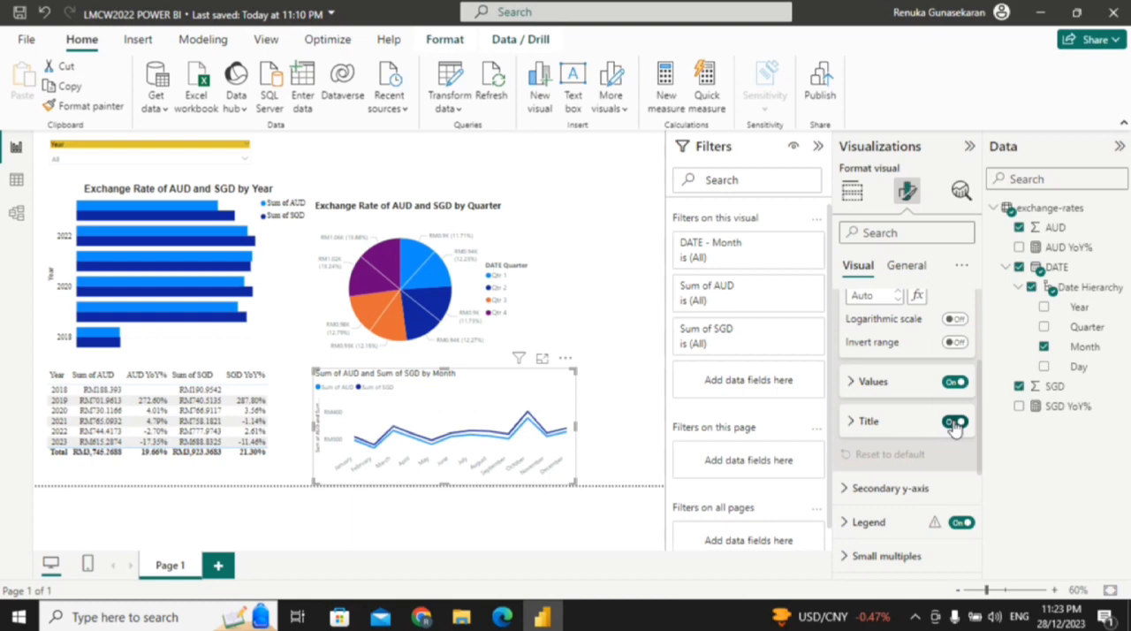
pyautogui.click(953, 423)
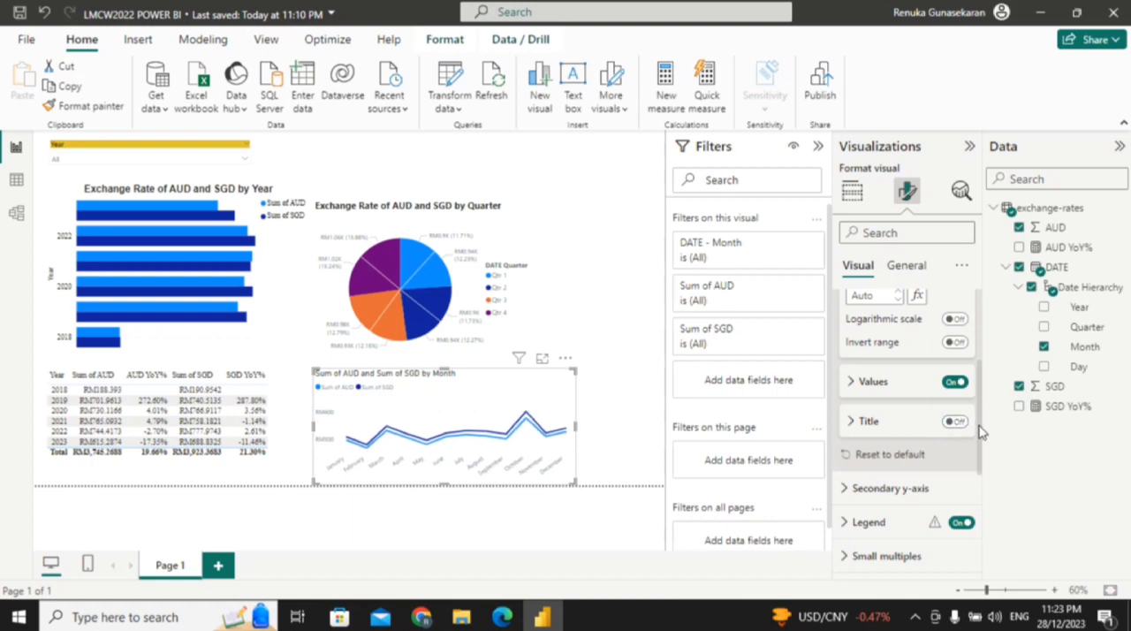
pyautogui.moveTo(980, 431)
pyautogui.mouseDown()
pyautogui.moveTo(985, 399)
pyautogui.moveTo(982, 415)
pyautogui.mouseUp()
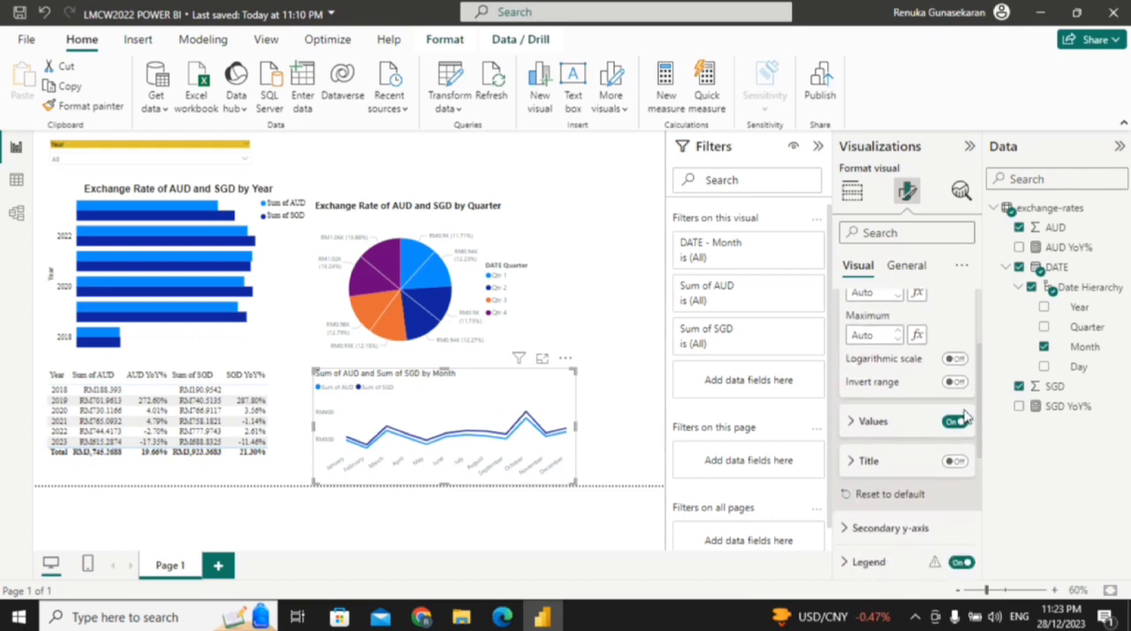
pyautogui.click(868, 421)
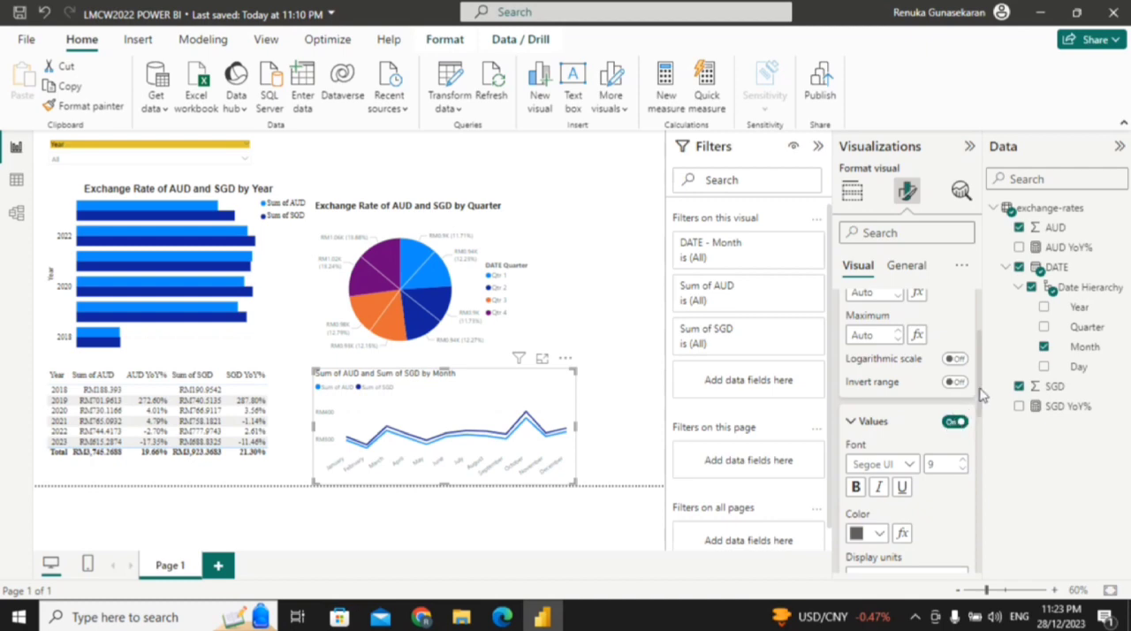
pyautogui.moveTo(983, 395); pyautogui.dragTo(980, 439)
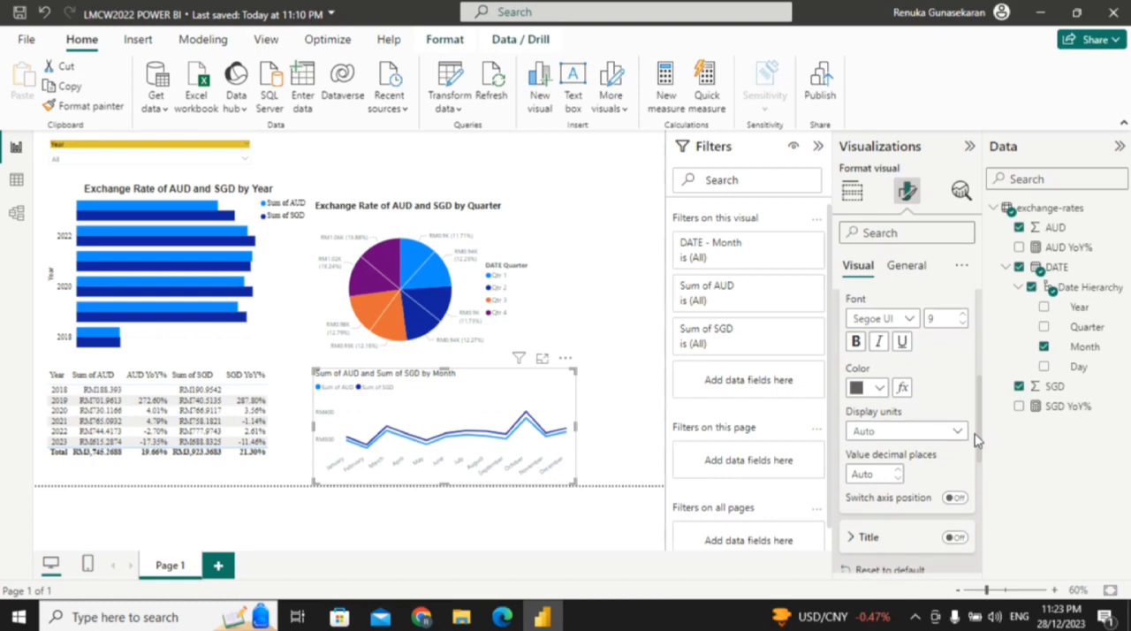
pyautogui.scroll(5, 977, 440)
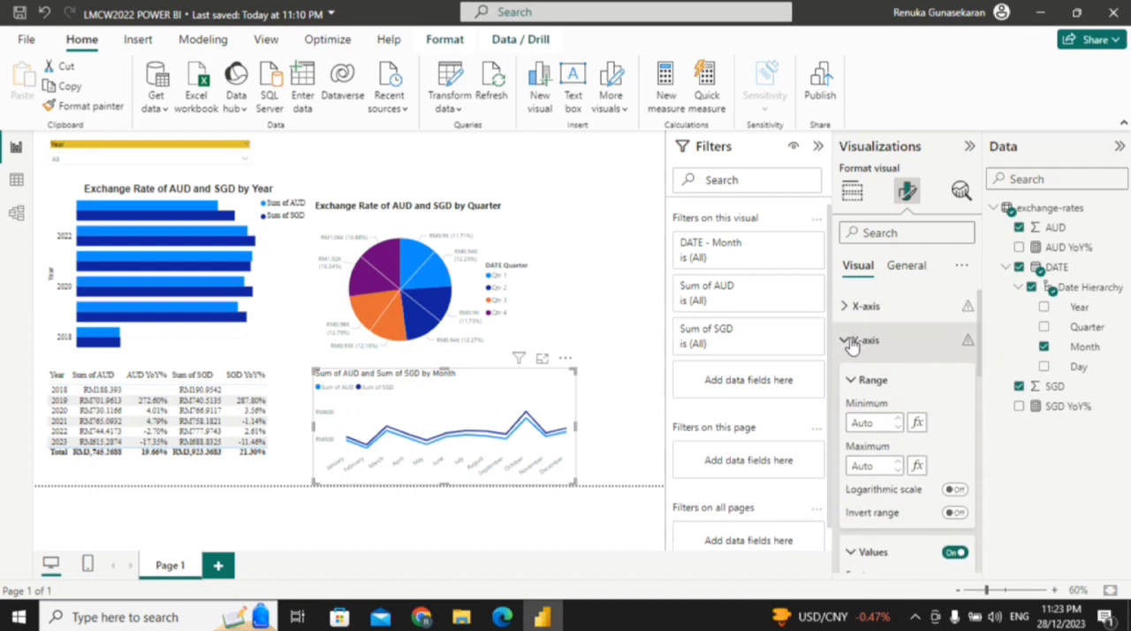
pyautogui.click(854, 343)
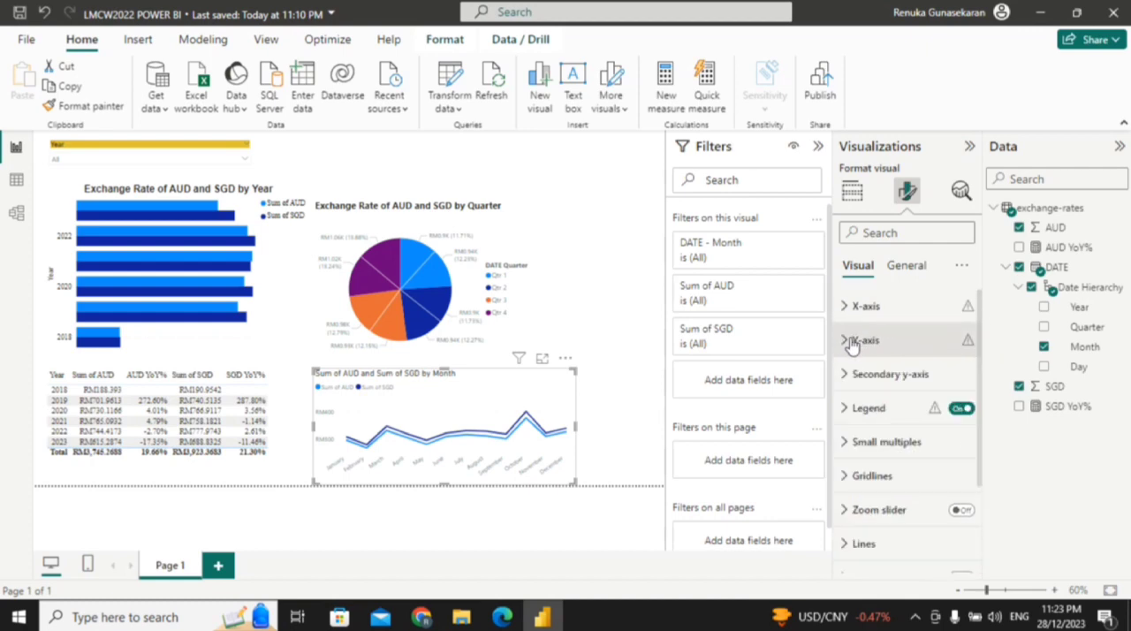
# Step: Set the line chart's legend position to Top right stacked
pyautogui.click(845, 409)
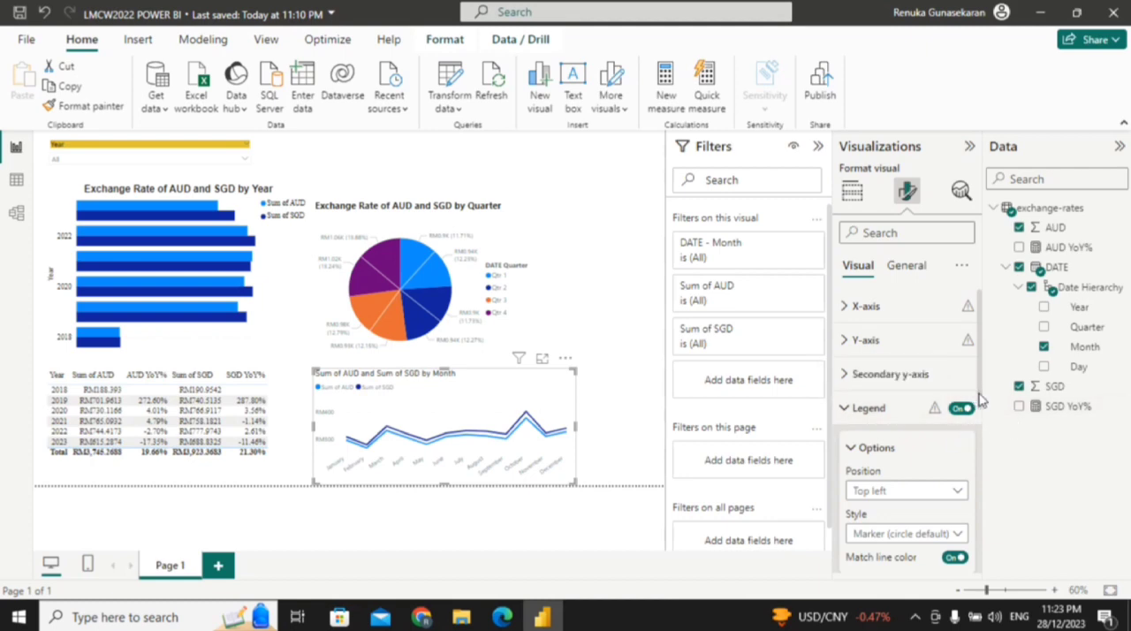
pyautogui.scroll(-3, 978, 401)
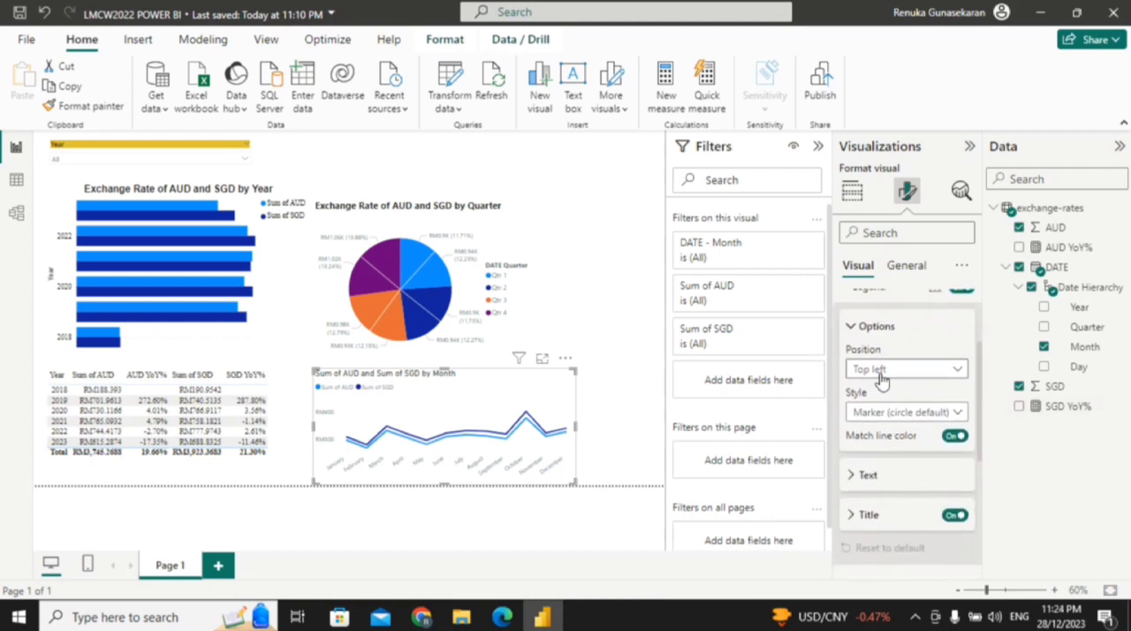
pyautogui.click(880, 378)
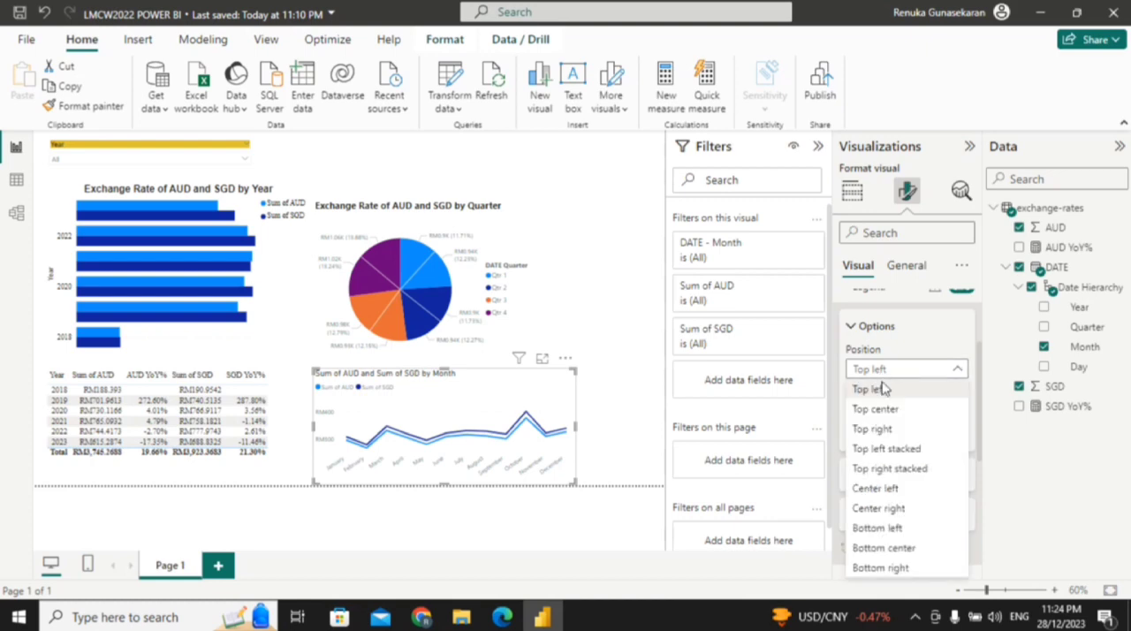
pyautogui.click(947, 476)
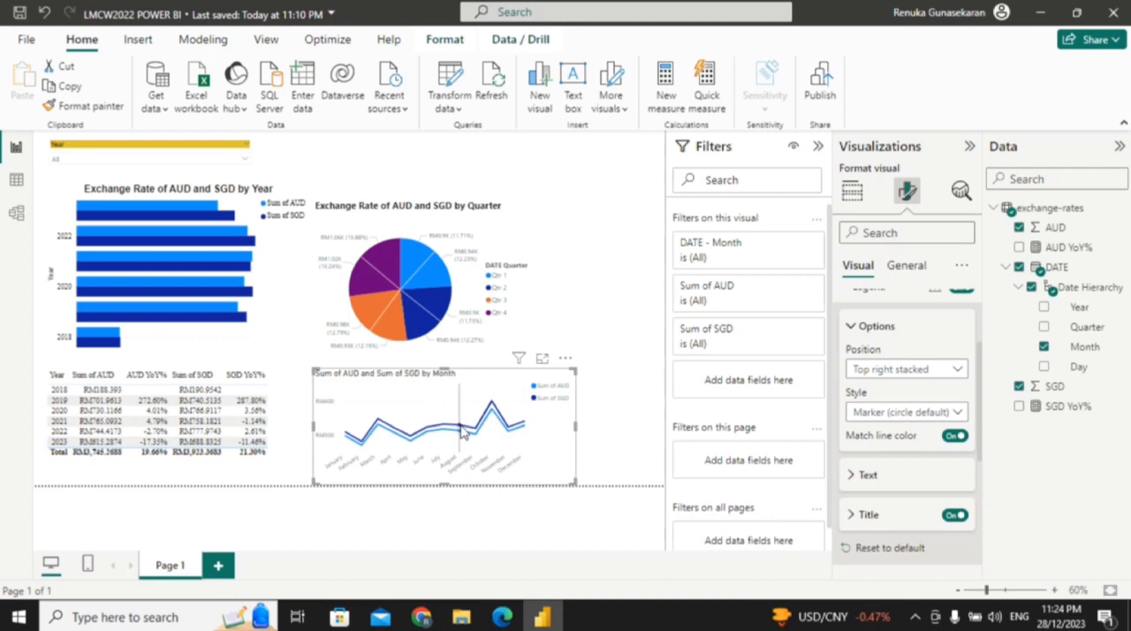
pyautogui.click(862, 329)
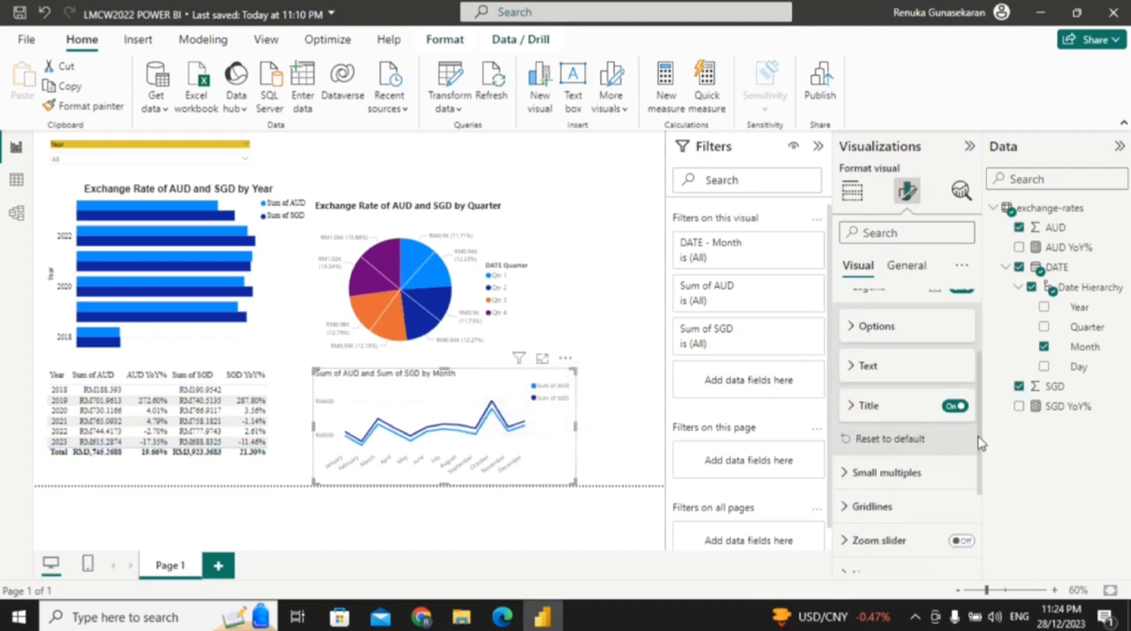
pyautogui.scroll(1, 979, 442)
pyautogui.click(854, 356)
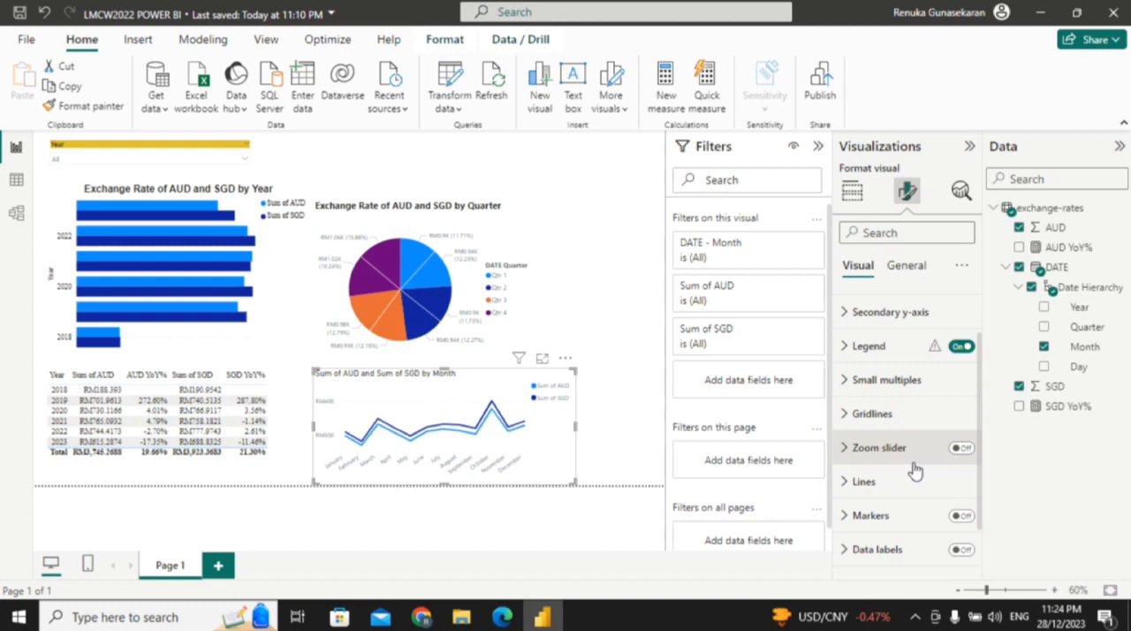
# Step: Change the line chart's title text to "Exchange Rate of AUD and SGD by Month"
pyautogui.click(906, 267)
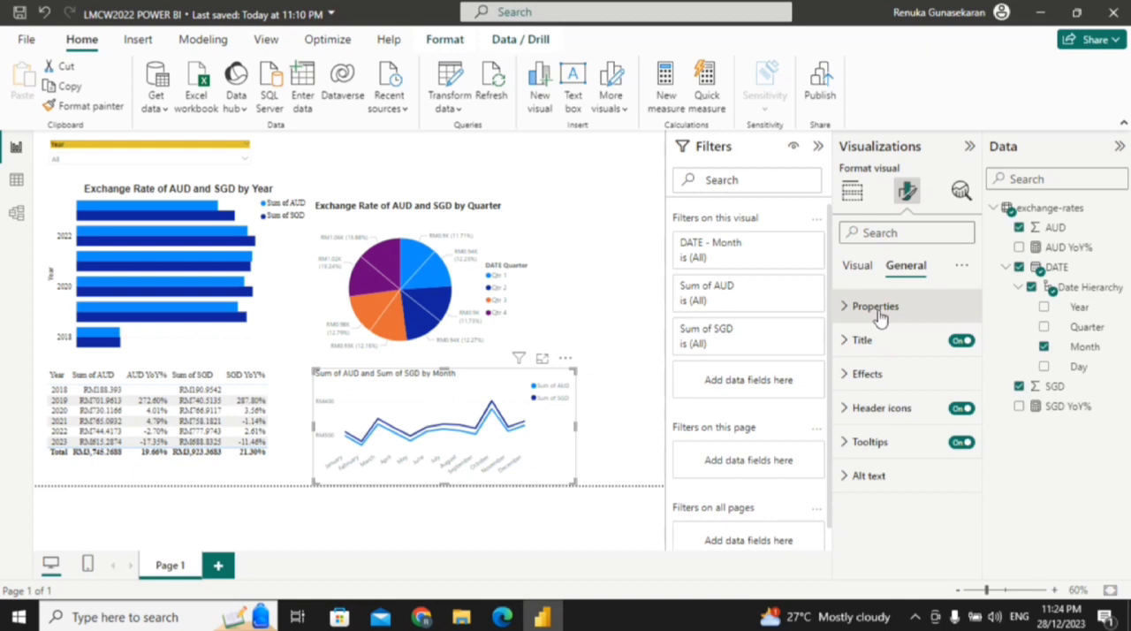
pyautogui.click(877, 306)
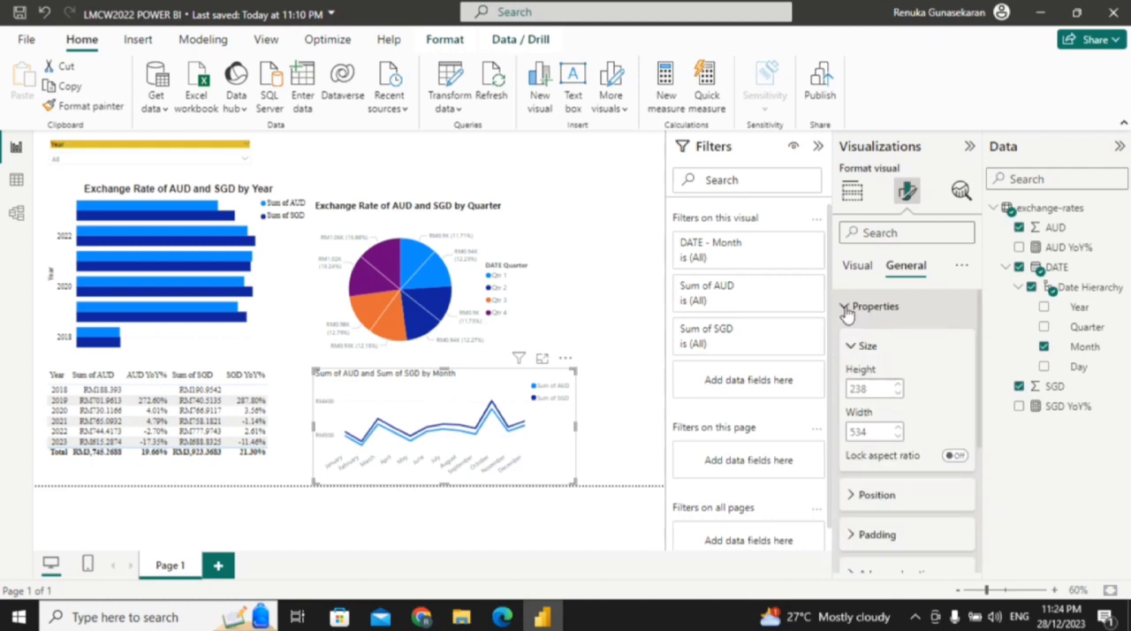
pyautogui.click(846, 309)
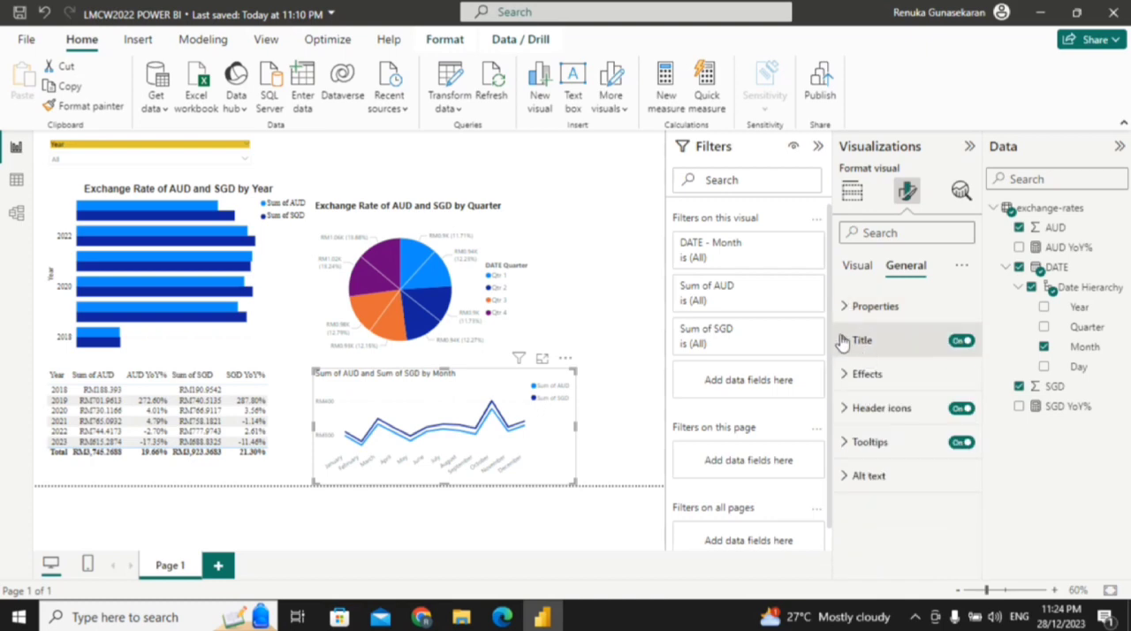
pyautogui.click(842, 341)
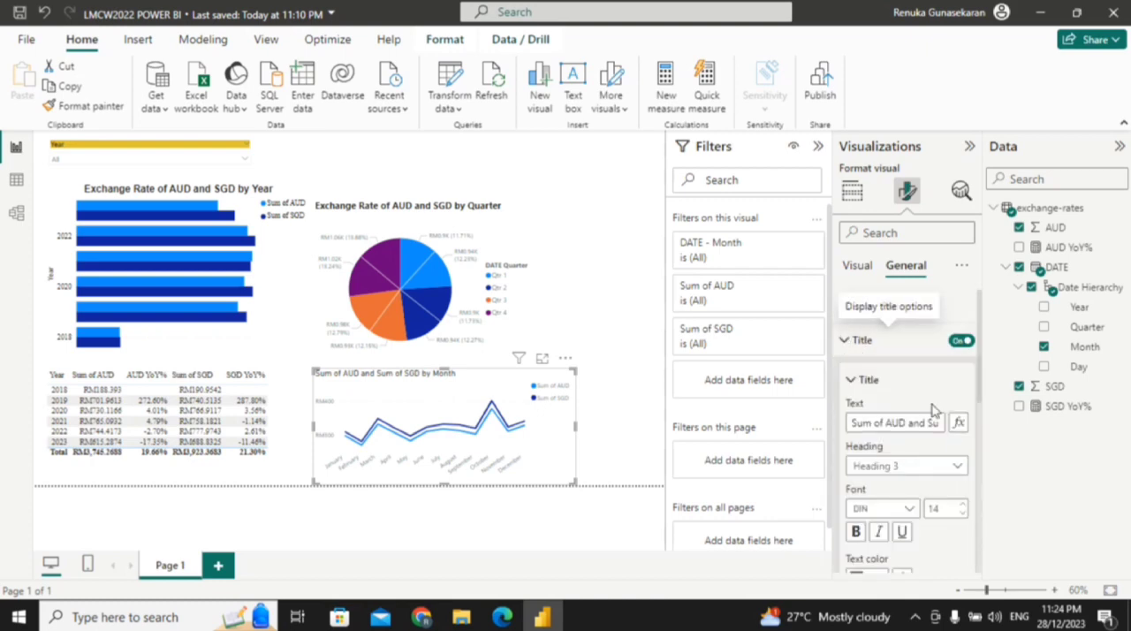
pyautogui.click(888, 421)
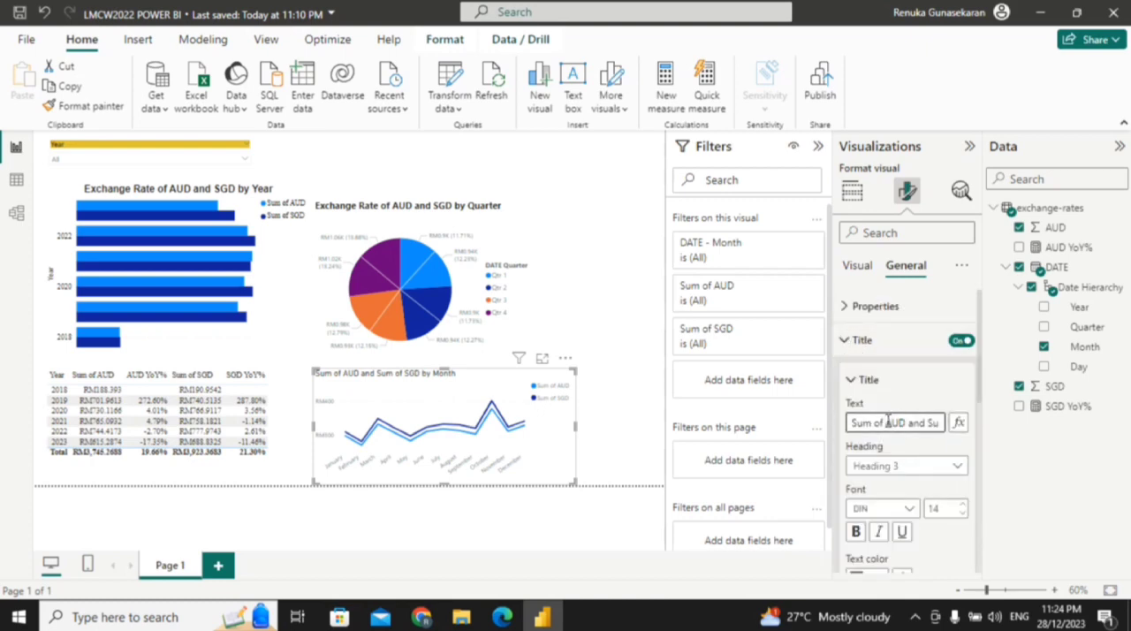
pyautogui.press('BackSpace')
pyautogui.press('BackSpace')
pyautogui.press('BackSpace')
pyautogui.press('BackSpace')
pyautogui.press('BackSpace')
pyautogui.press('BackSpace')
pyautogui.press('BackSpace')
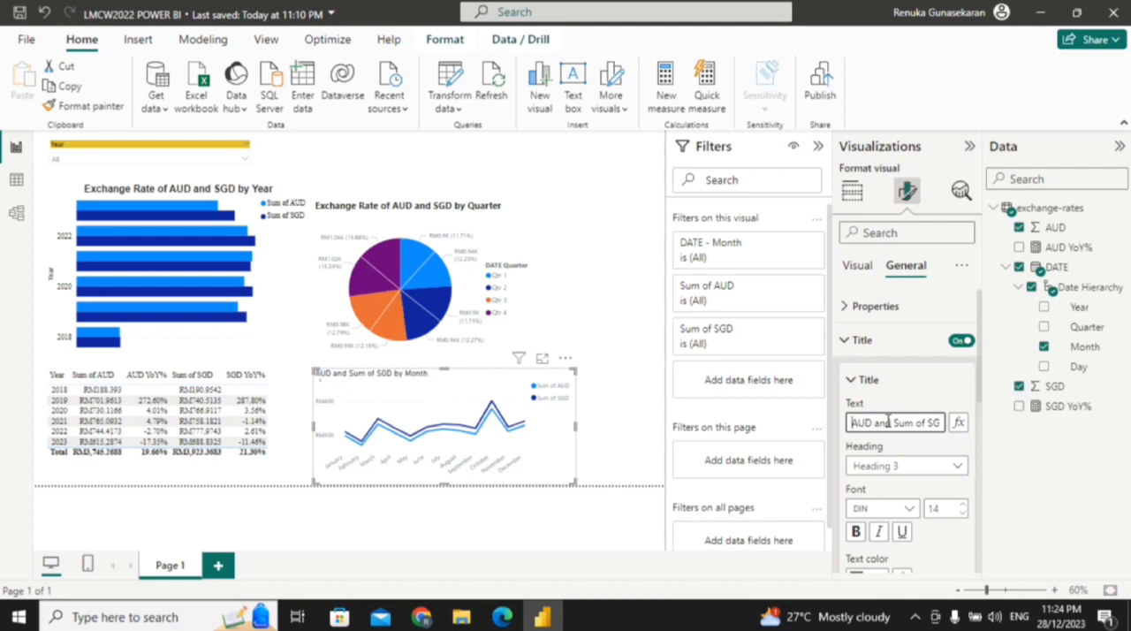
pyautogui.write('e')
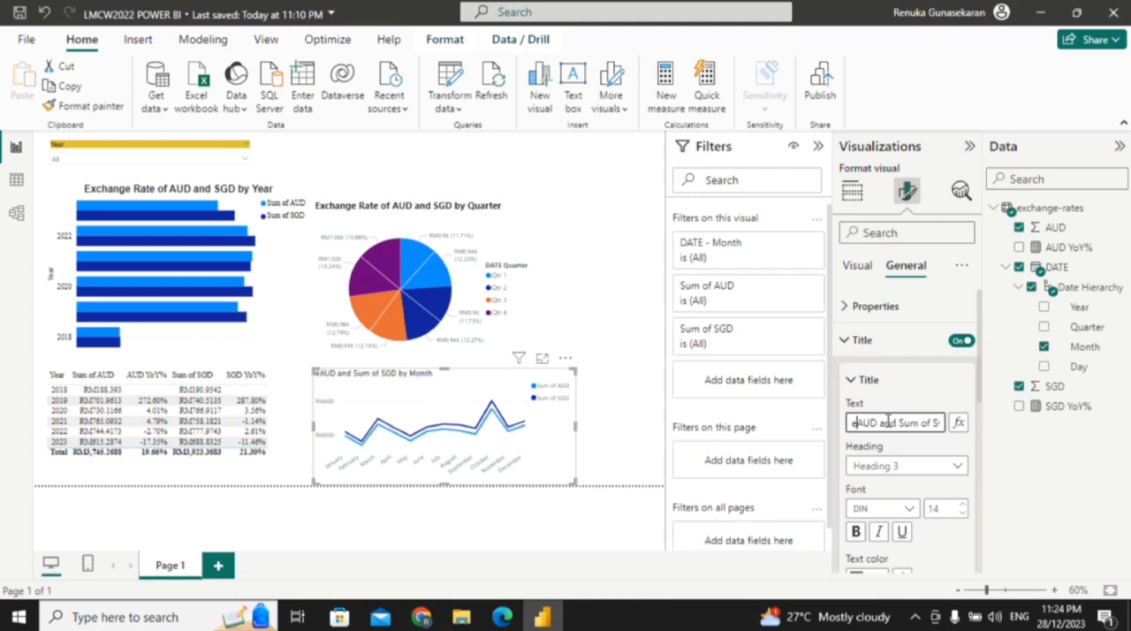
pyautogui.press('BackSpace')
pyautogui.write('Exch')
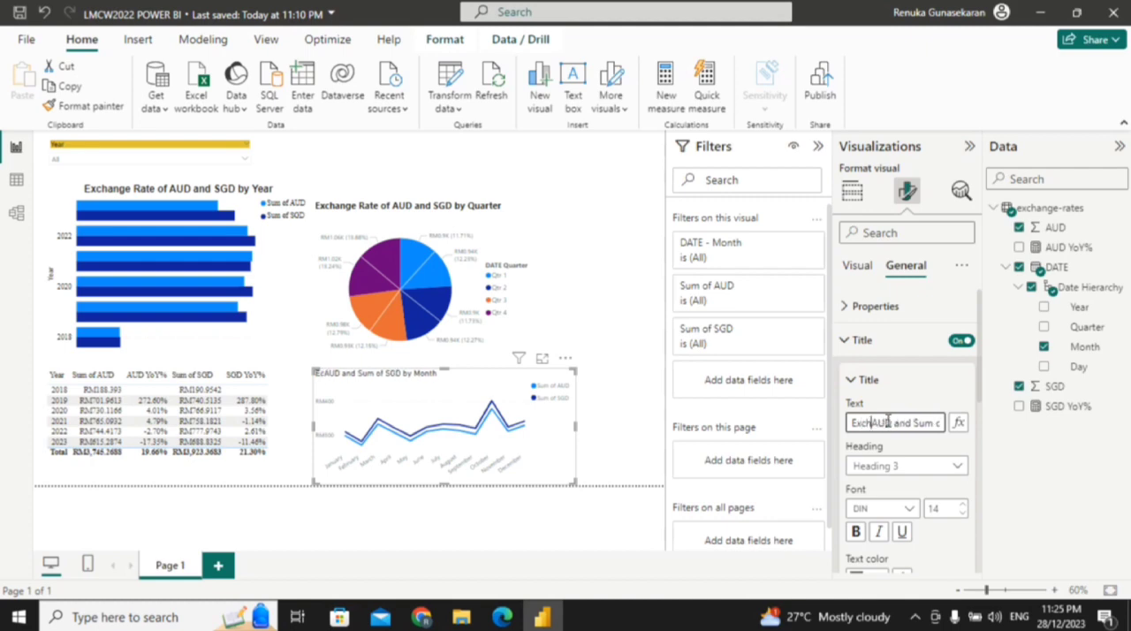
pyautogui.write('ange R')
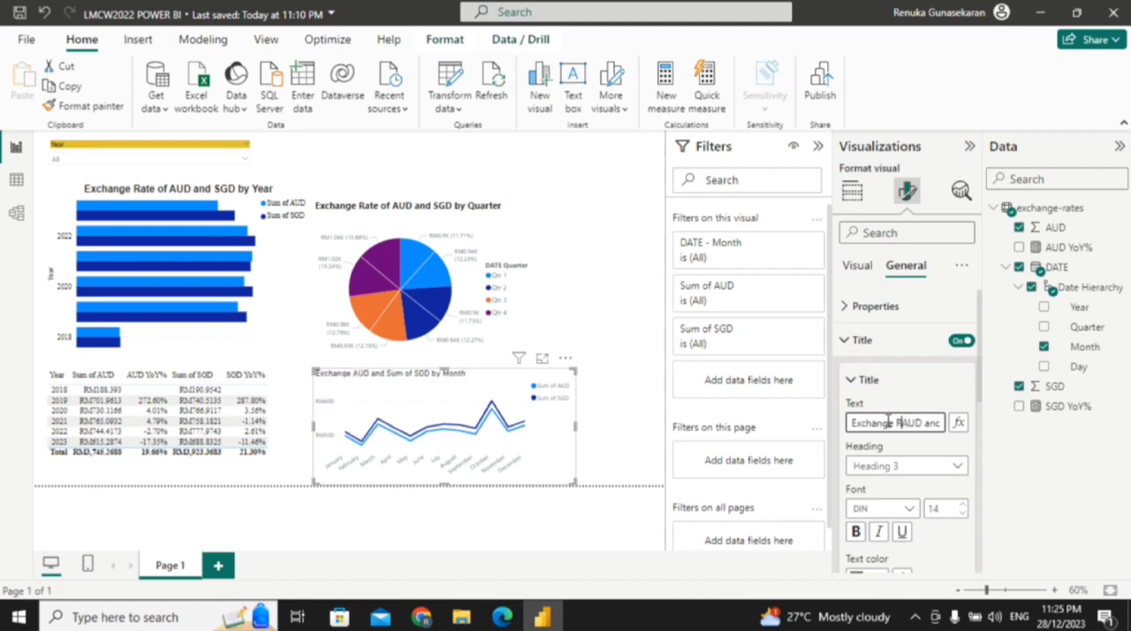
pyautogui.write('ate ')
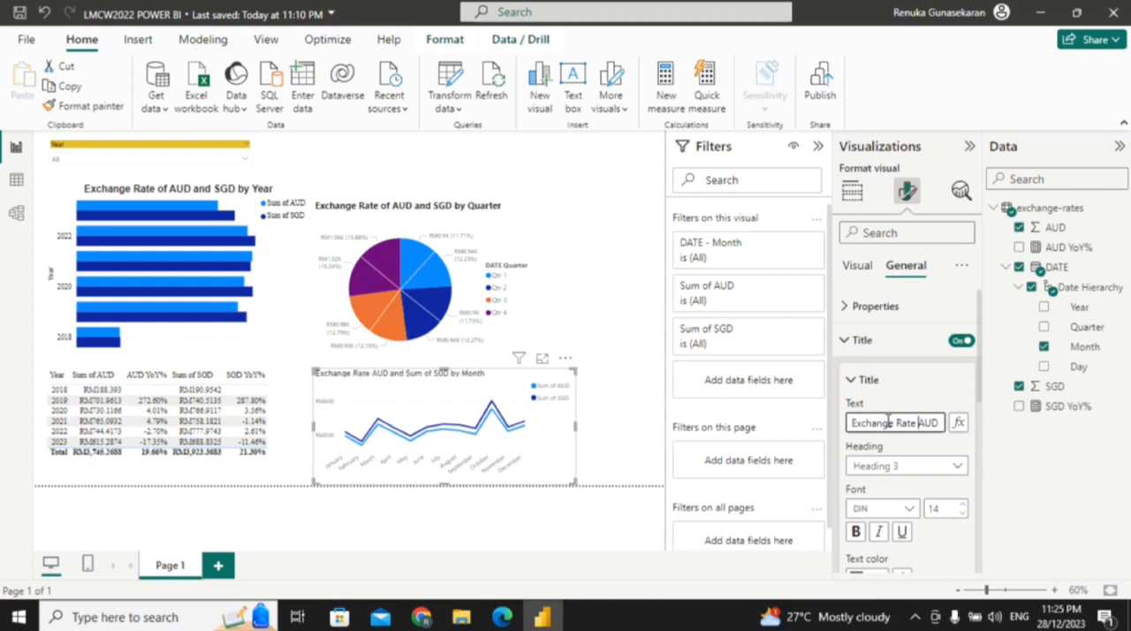
pyautogui.write('of')
pyautogui.press('Right')
pyautogui.press('Right')
pyautogui.press('Right')
pyautogui.press('Right')
pyautogui.press('Right')
pyautogui.press('Right')
pyautogui.press('Right')
pyautogui.press('Right')
pyautogui.press('Right')
pyautogui.press('Right')
pyautogui.press('Right')
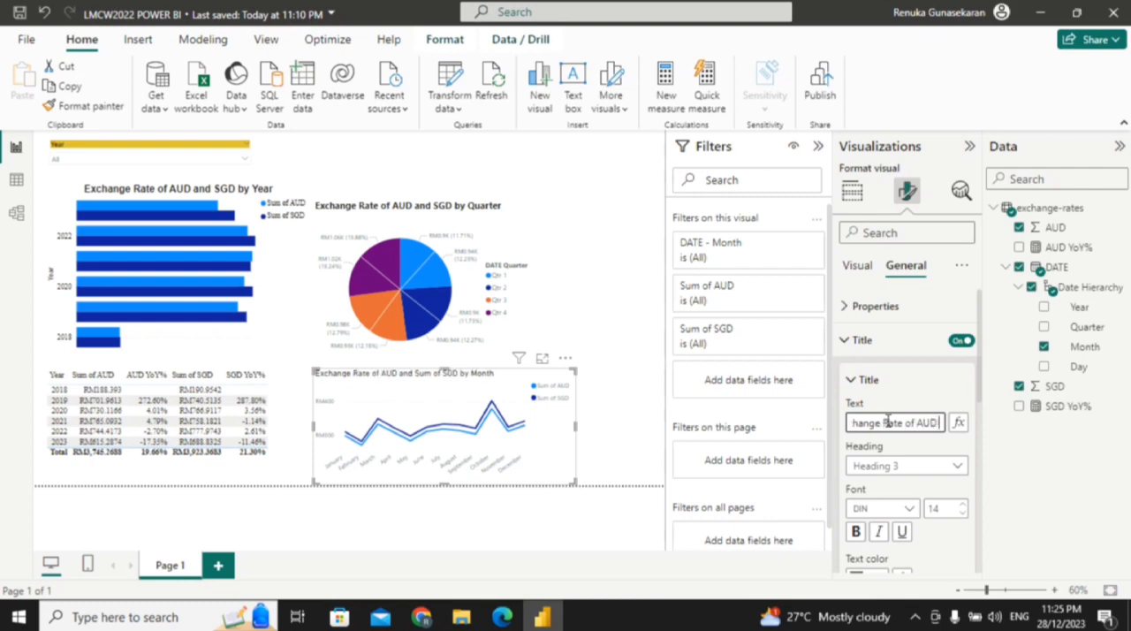
pyautogui.write('of')
pyautogui.press('BackSpace')
pyautogui.press('BackSpace')
pyautogui.press('BackSpace')
pyautogui.press('BackSpace')
pyautogui.press('Right')
pyautogui.press('Right')
pyautogui.press('Right')
pyautogui.press('Right')
pyautogui.press('Right')
pyautogui.press('Right')
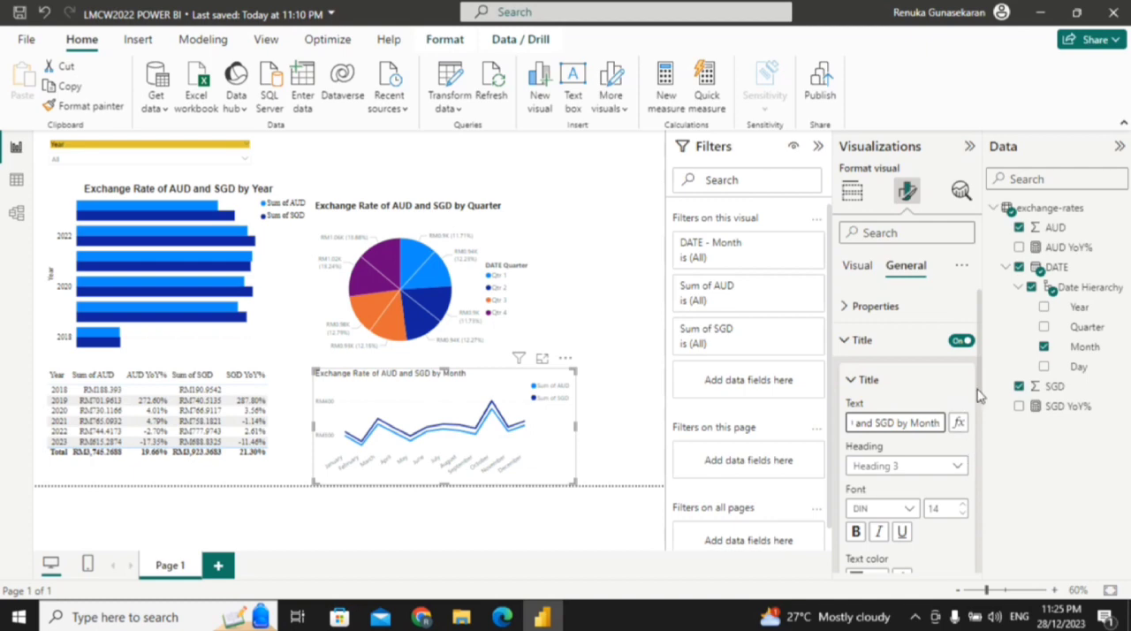
# Step: Format the line chart's title in bold Arial and center it horizontally
pyautogui.scroll(-3, 981, 419)
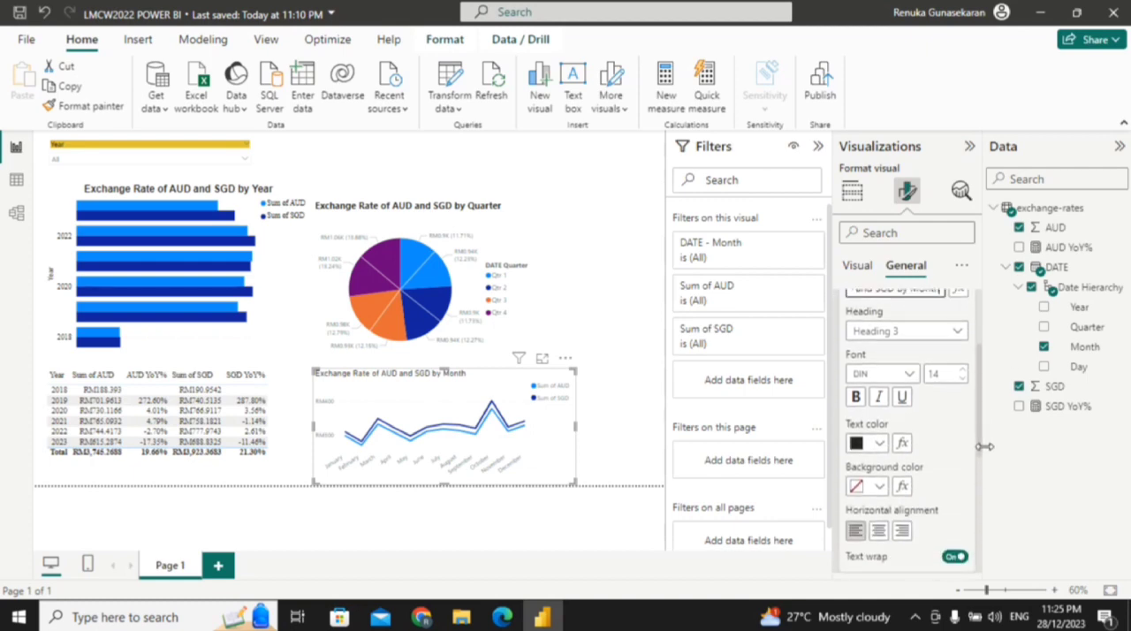
pyautogui.click(908, 374)
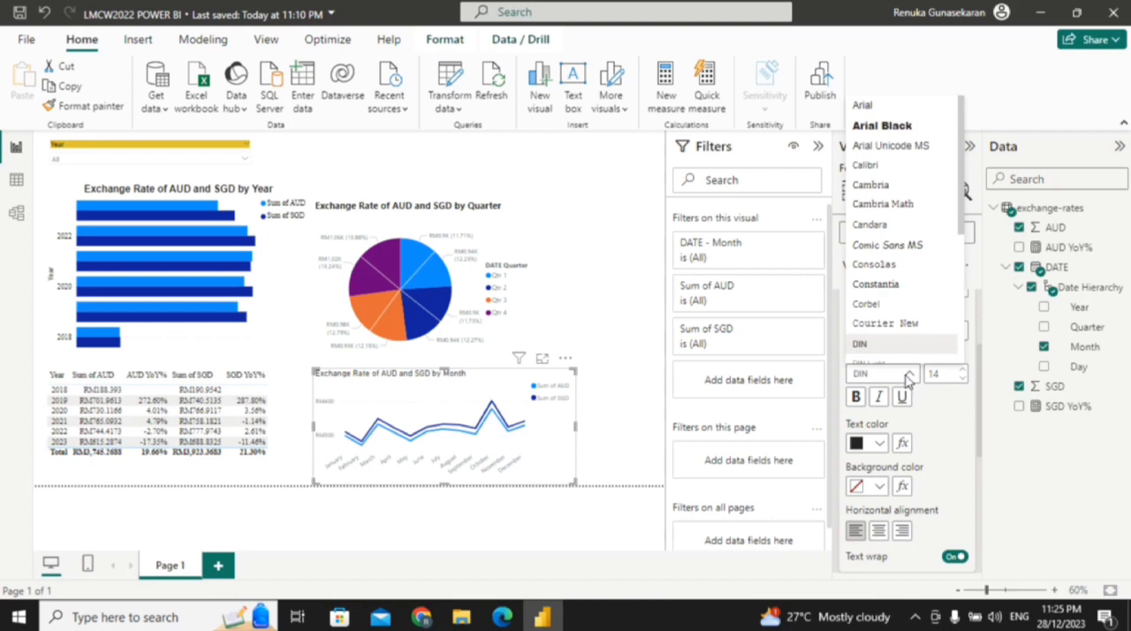
pyautogui.click(864, 106)
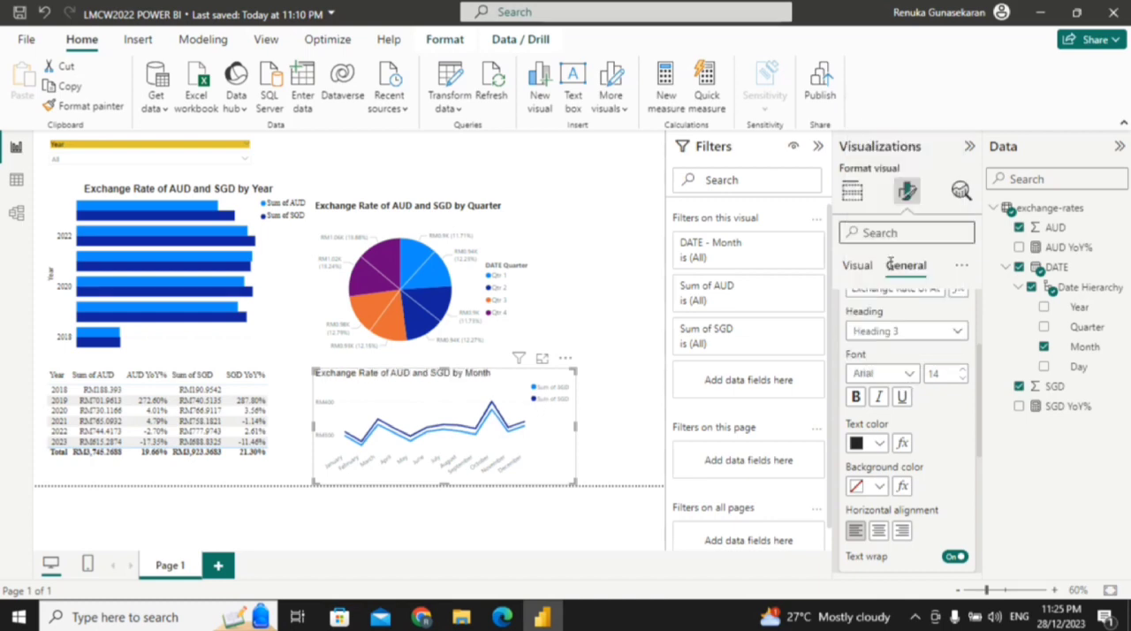
pyautogui.click(856, 398)
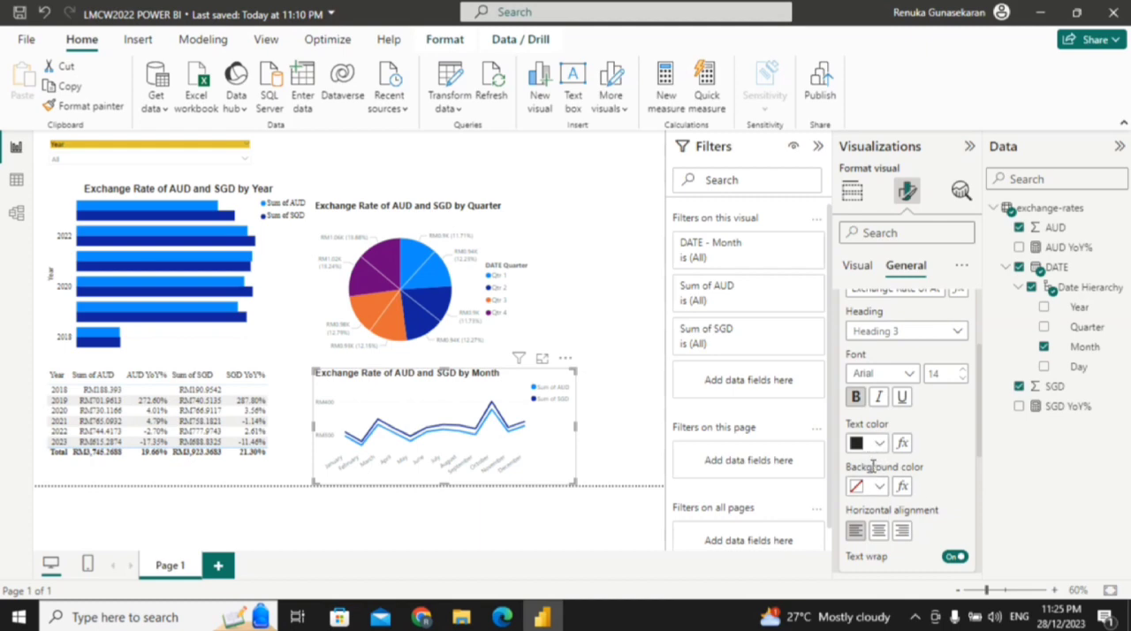
pyautogui.click(890, 533)
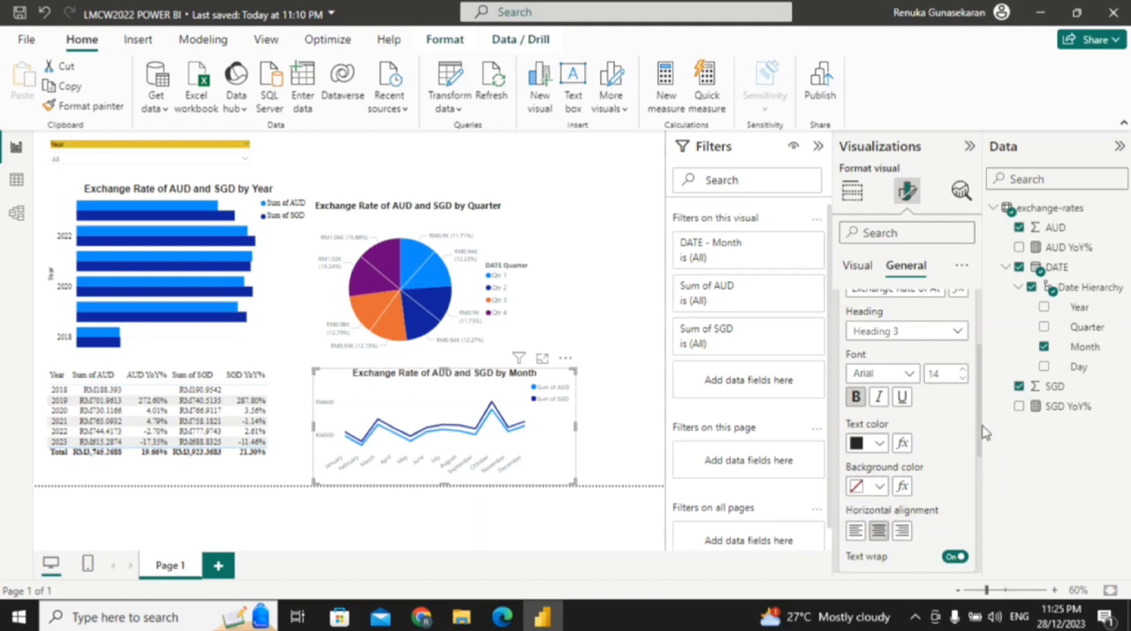
pyautogui.scroll(1, 974, 397)
pyautogui.scroll(3, 974, 398)
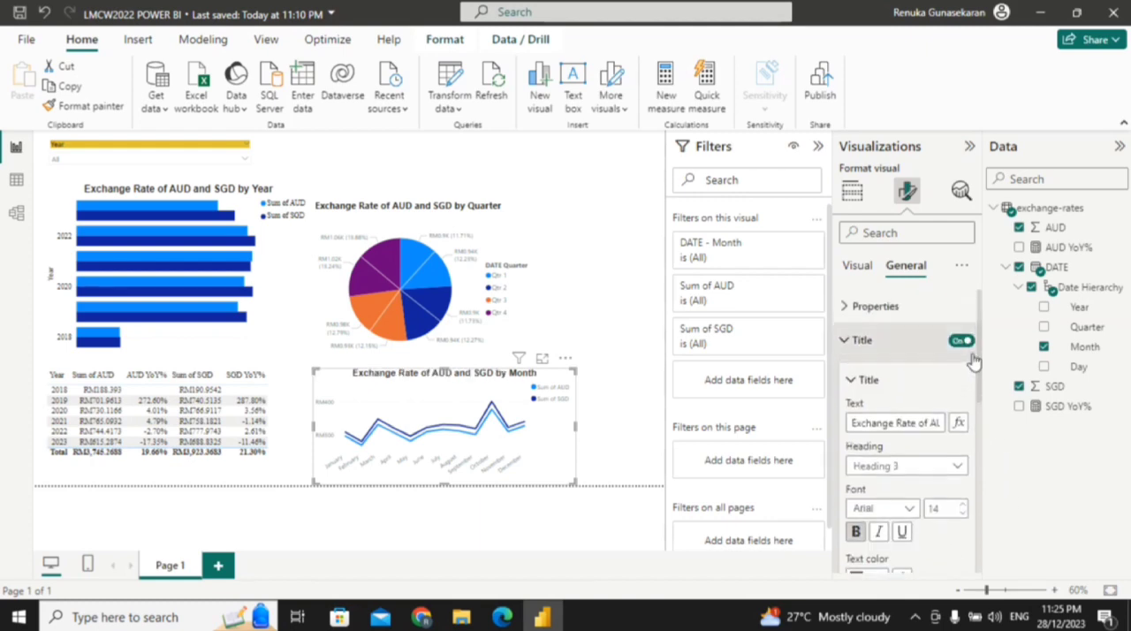
pyautogui.click(850, 343)
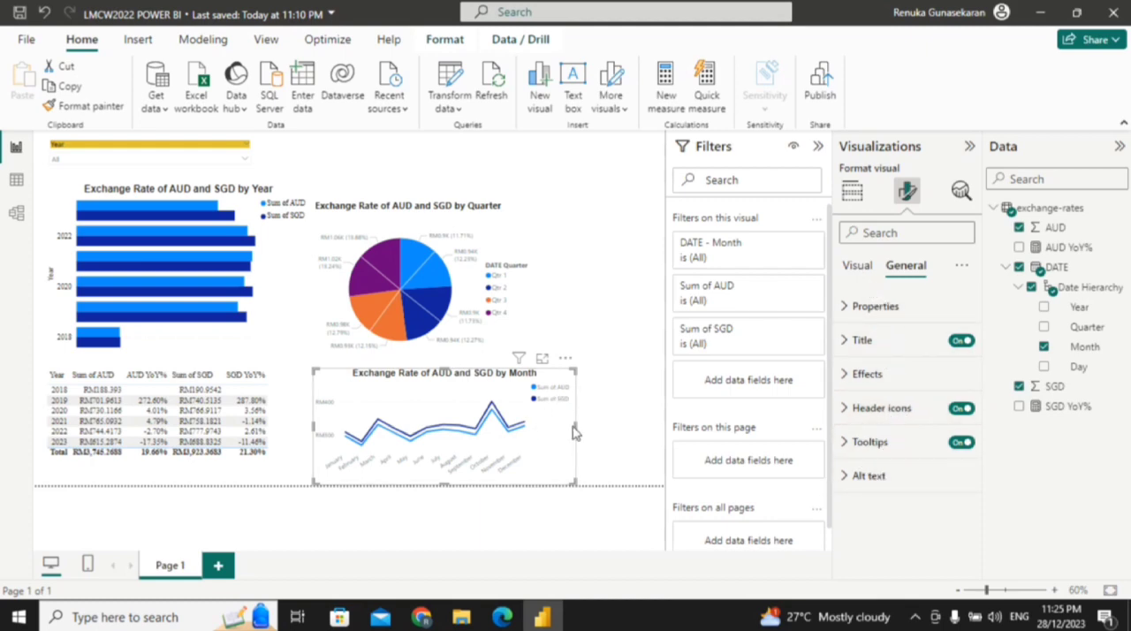
# Step: Narrow the line chart from its right edge to free space beside it, and deselect it
pyautogui.moveTo(575, 427); pyautogui.dragTo(536, 430)
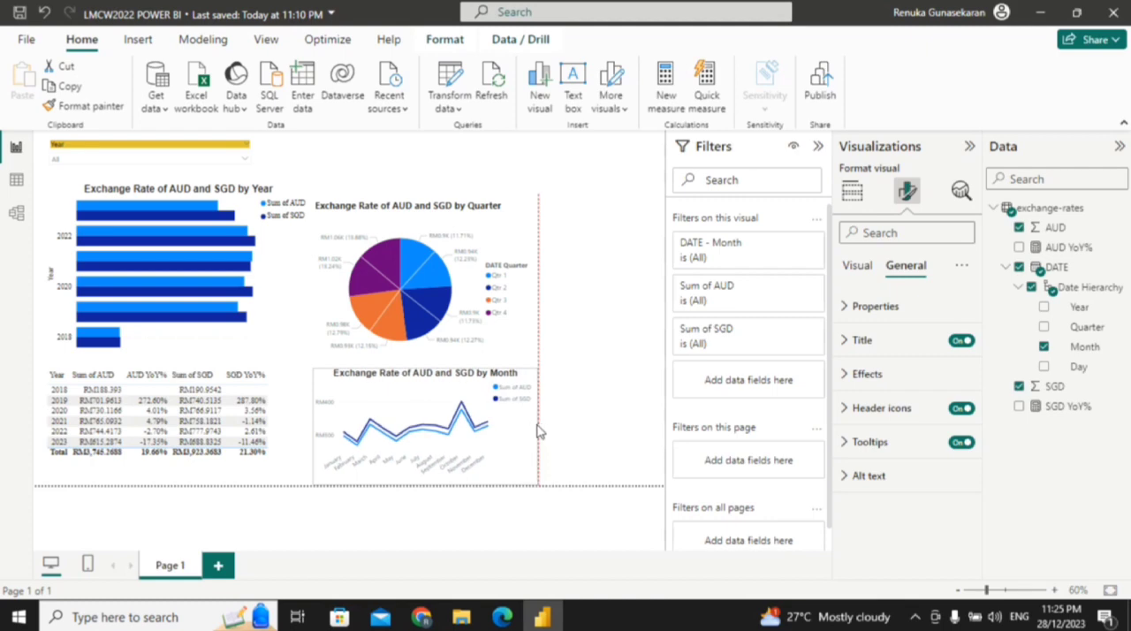
pyautogui.click(598, 436)
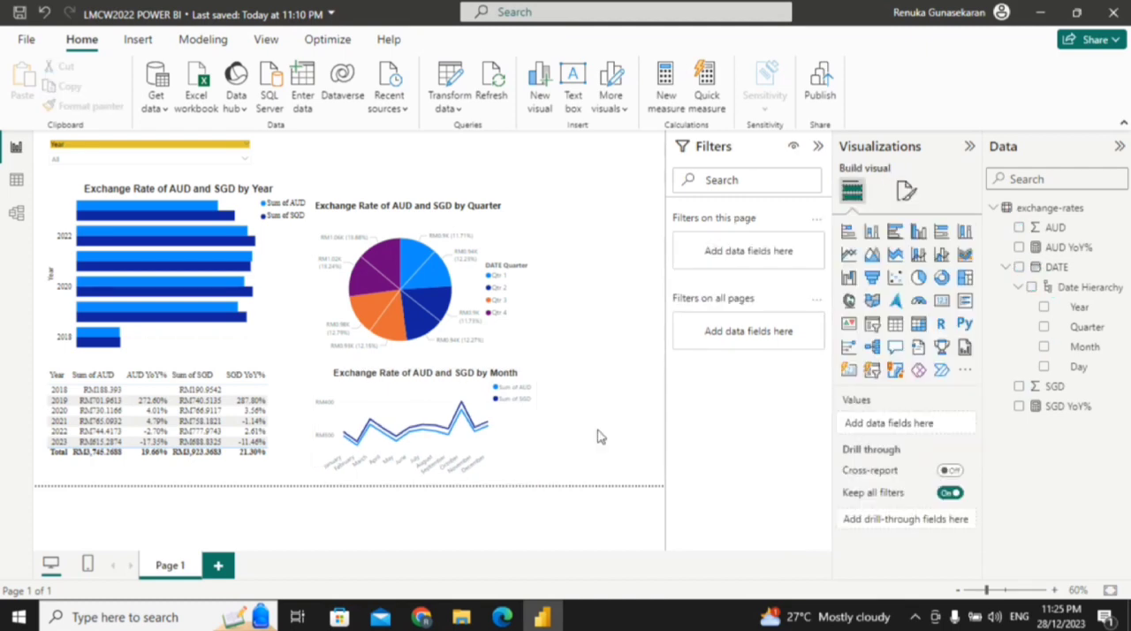
# Step: Add a card visual showing the sum of AUD beside the pie chart and shorten it from its lower edge
pyautogui.click(941, 302)
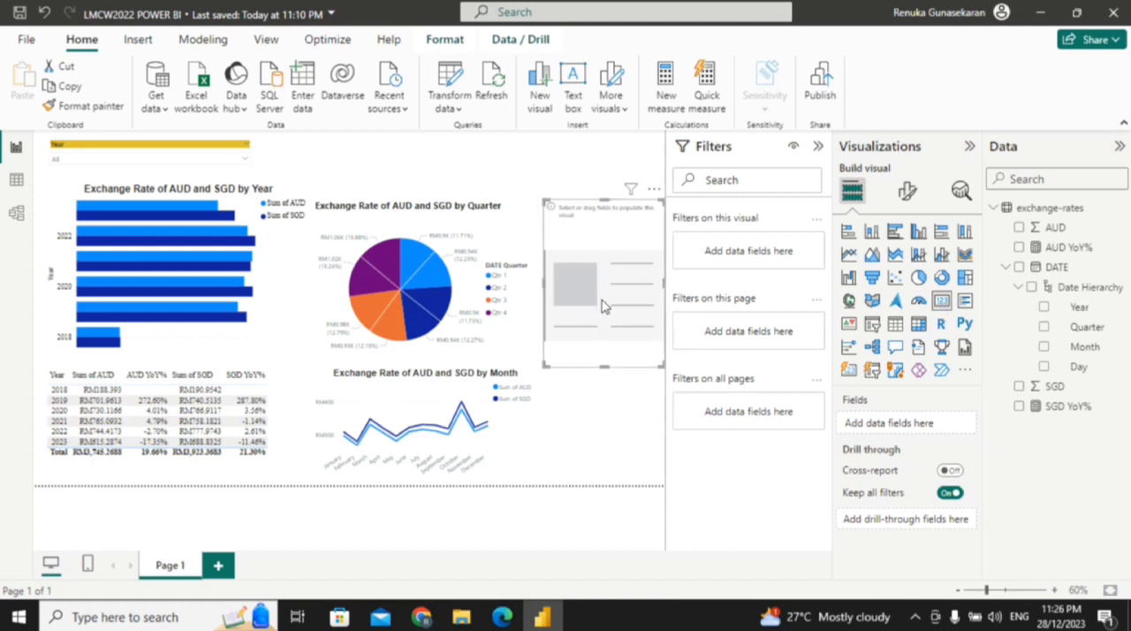
pyautogui.click(1018, 230)
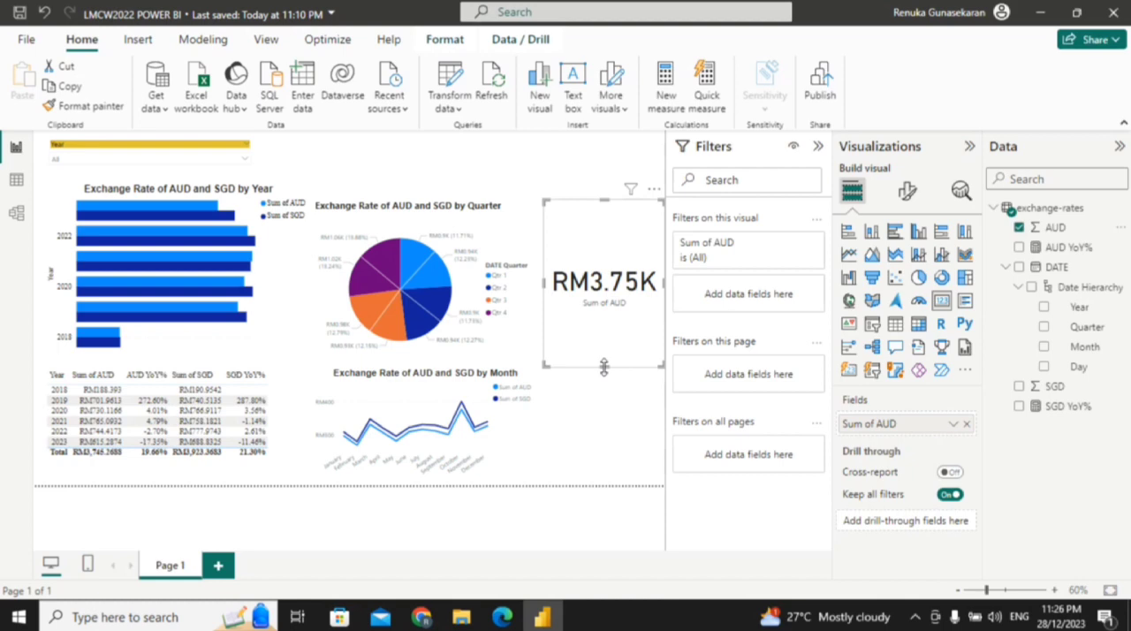
pyautogui.moveTo(605, 366); pyautogui.dragTo(608, 279)
pyautogui.doubleClick(606, 305)
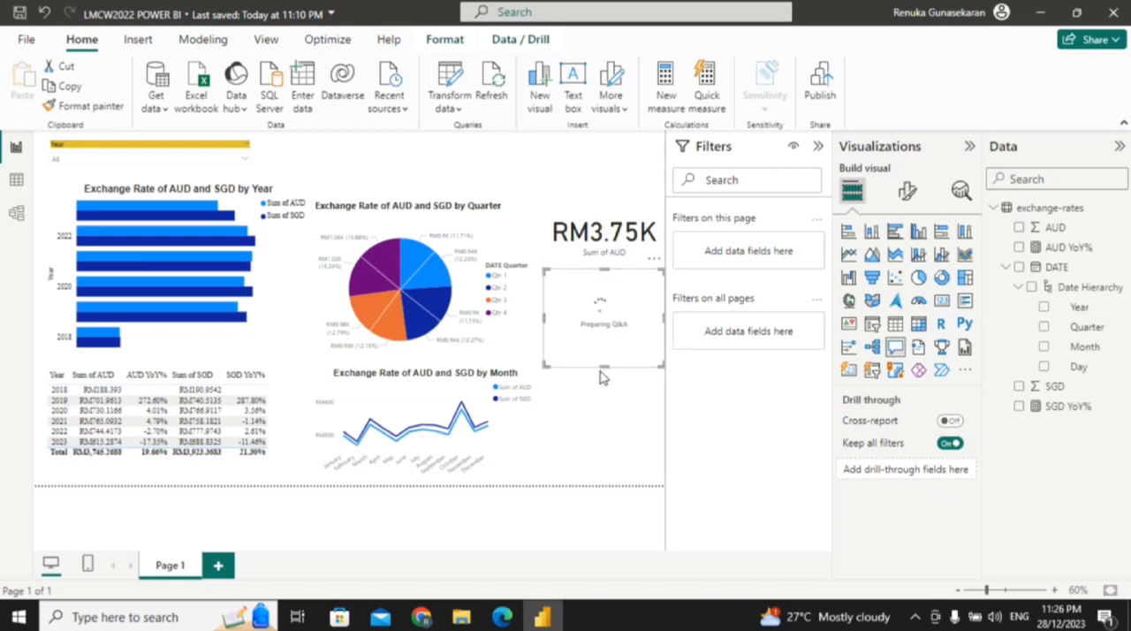
# Step: Delete the Q&A visual below the AUD card
pyautogui.click(643, 401)
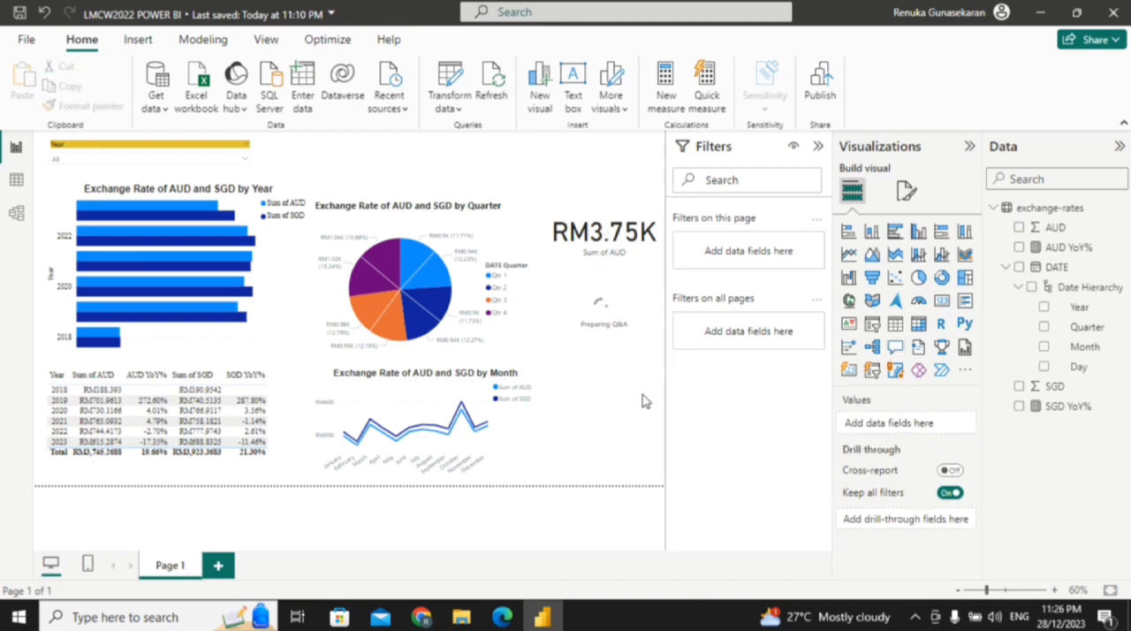
pyautogui.click(603, 350)
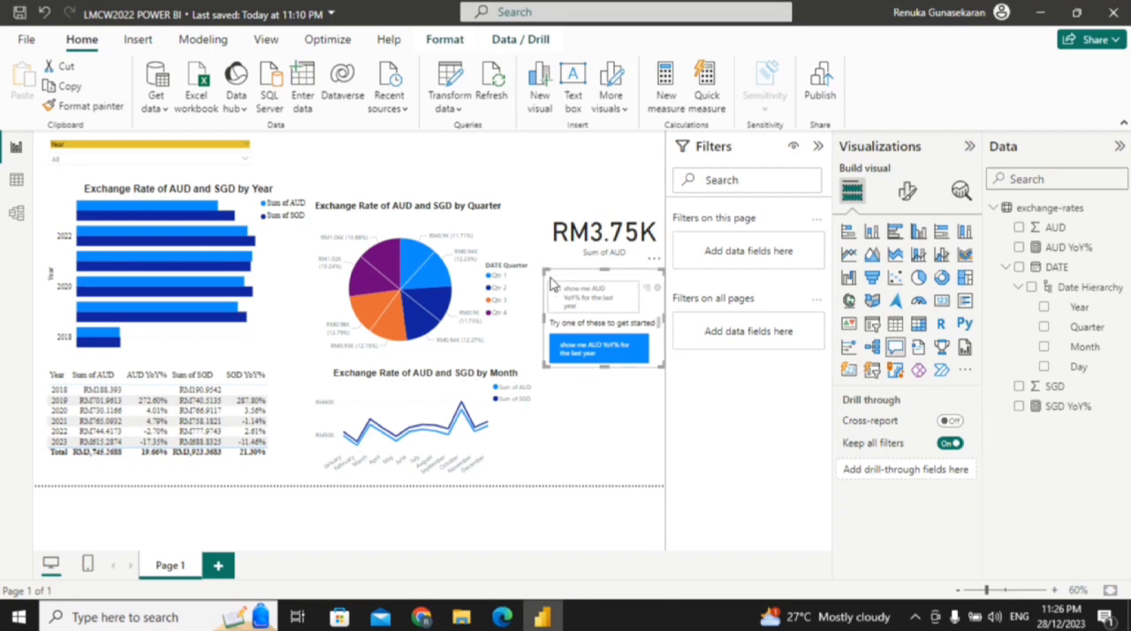
pyautogui.press('Delete')
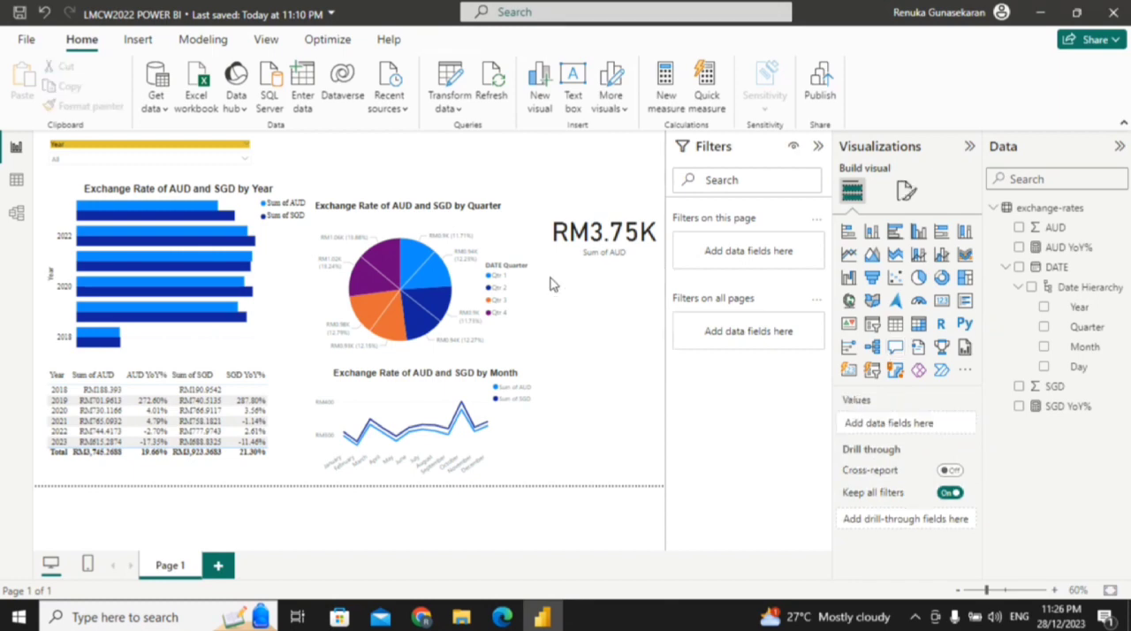
# Step: Add a card visual showing the sum of SGD below the AUD card, shorten it from its lower edge, and deselect it
pyautogui.click(943, 303)
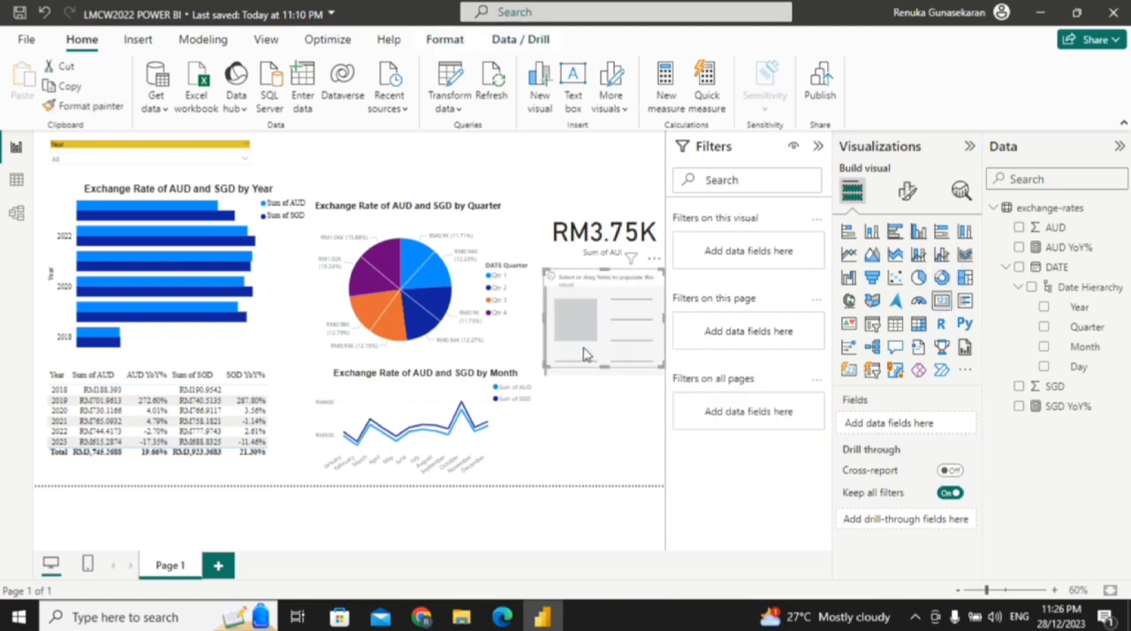
pyautogui.click(1019, 386)
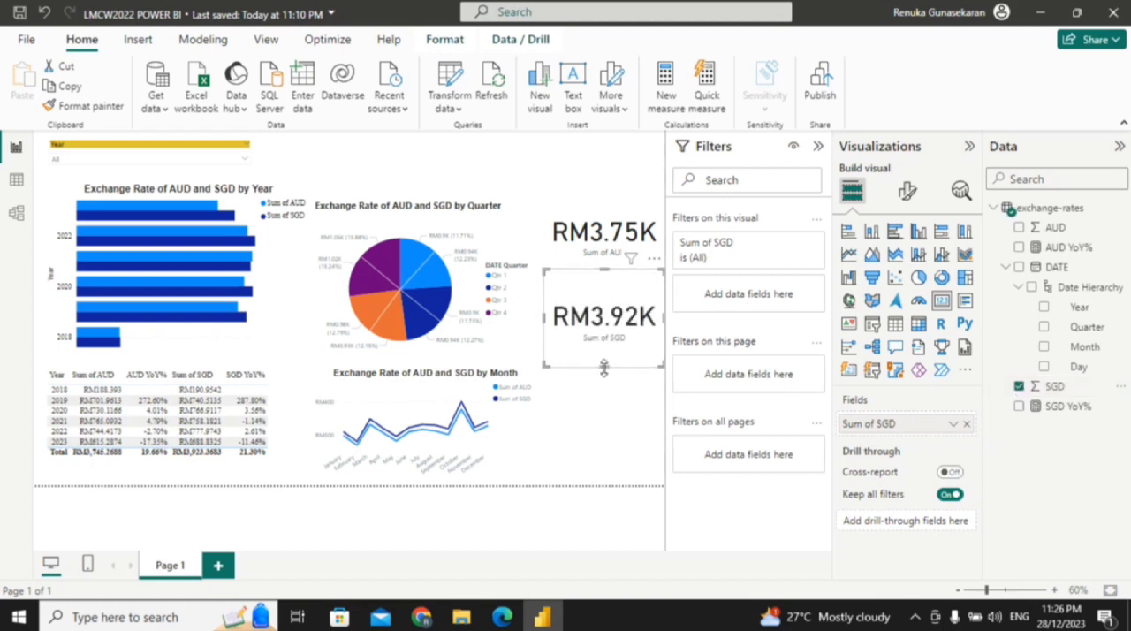
pyautogui.moveTo(605, 367); pyautogui.dragTo(607, 340)
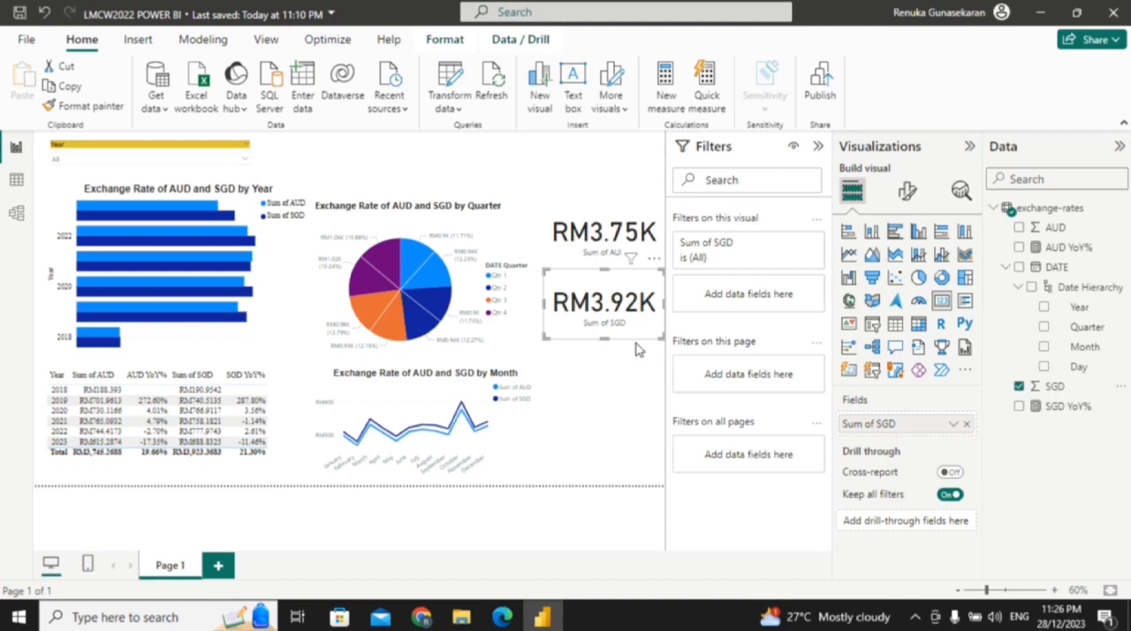
pyautogui.click(637, 354)
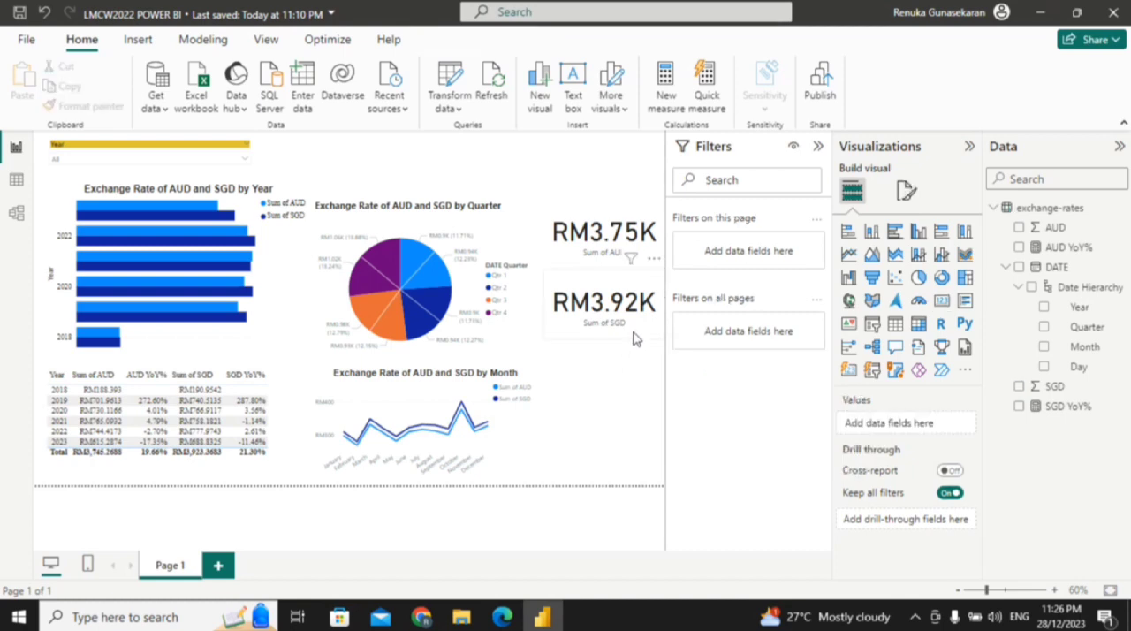
# Step: Move the SGD card down beside the line chart and the AUD card down beside the pie chart, leaving a gap between them
pyautogui.click(634, 340)
pyautogui.moveTo(636, 346); pyautogui.dragTo(633, 393)
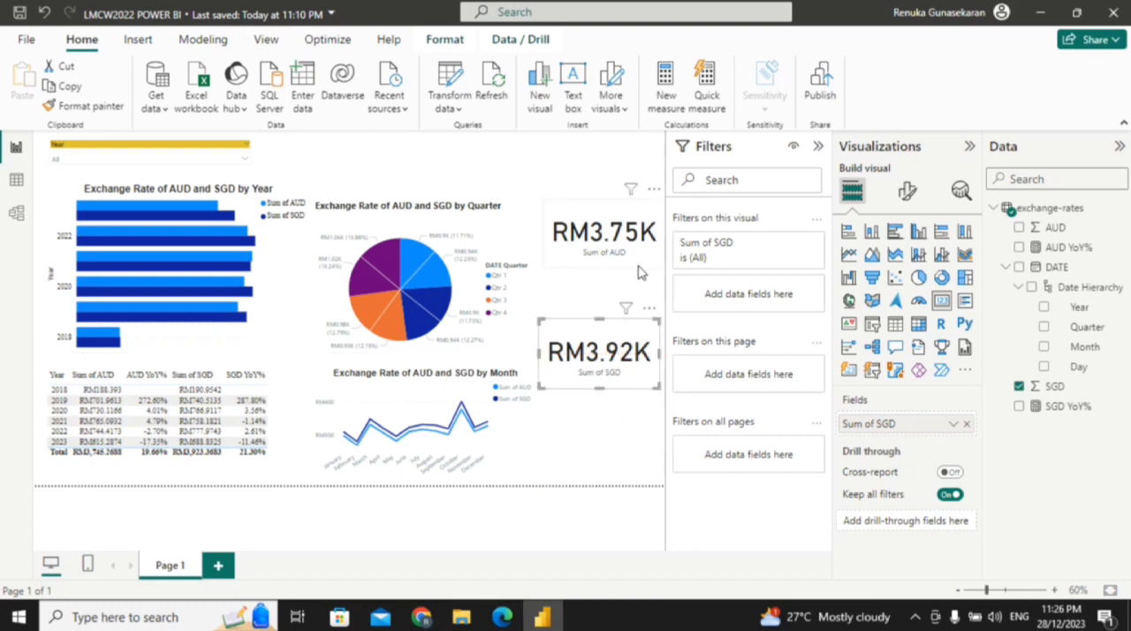
pyautogui.moveTo(641, 272); pyautogui.dragTo(633, 306)
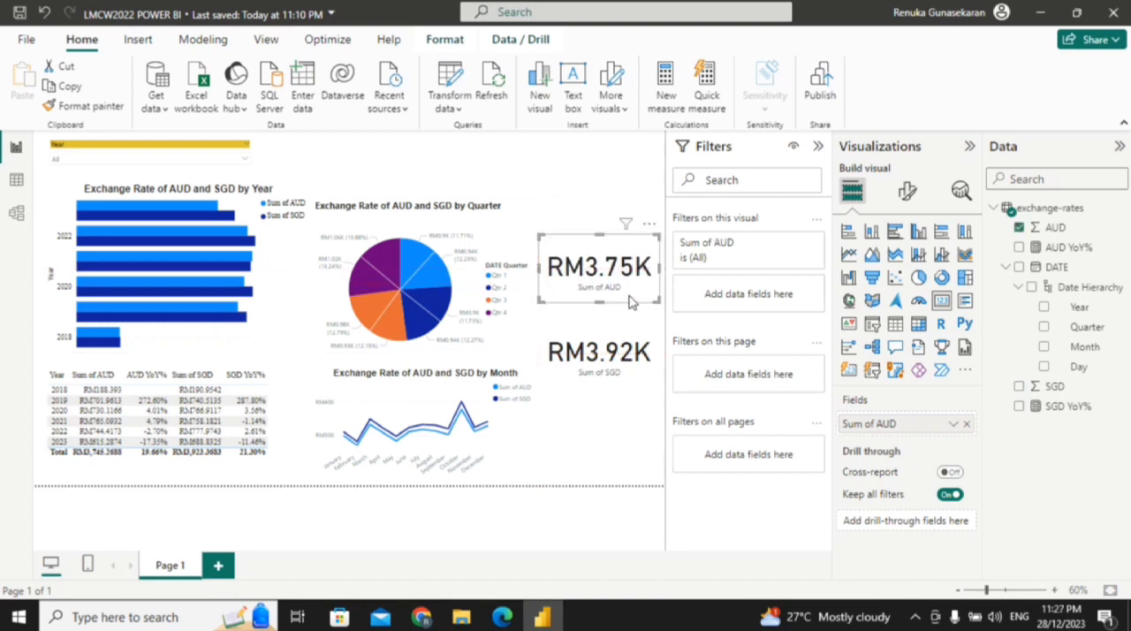
pyautogui.click(606, 173)
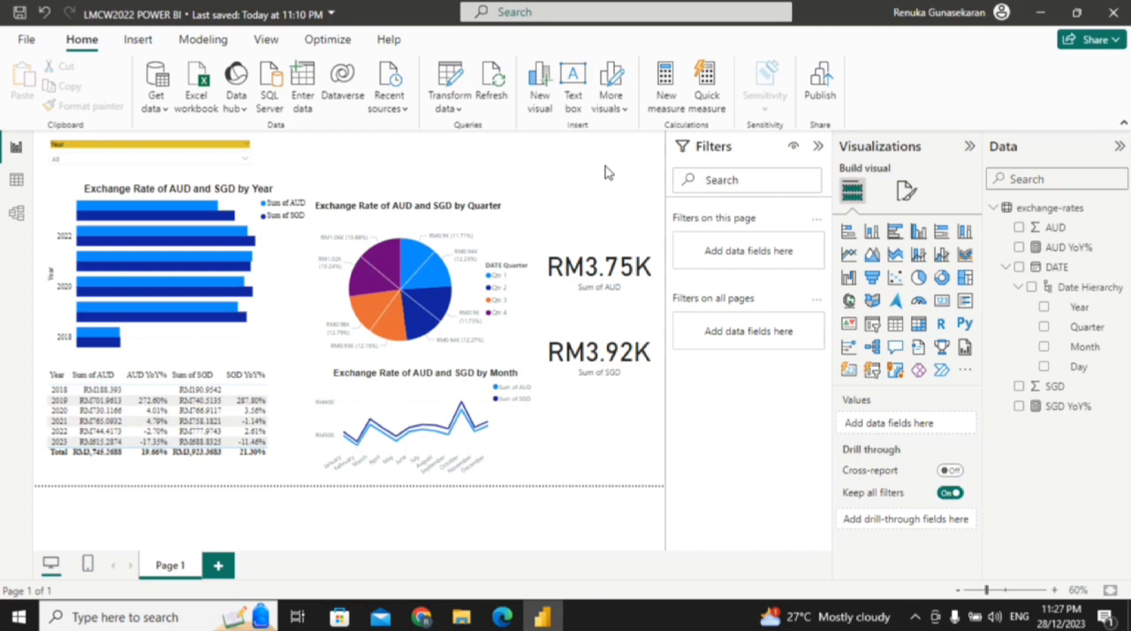
# Step: Insert a text box on the report page reading "Exchange Rate of AUD and SGD"
pyautogui.click(575, 99)
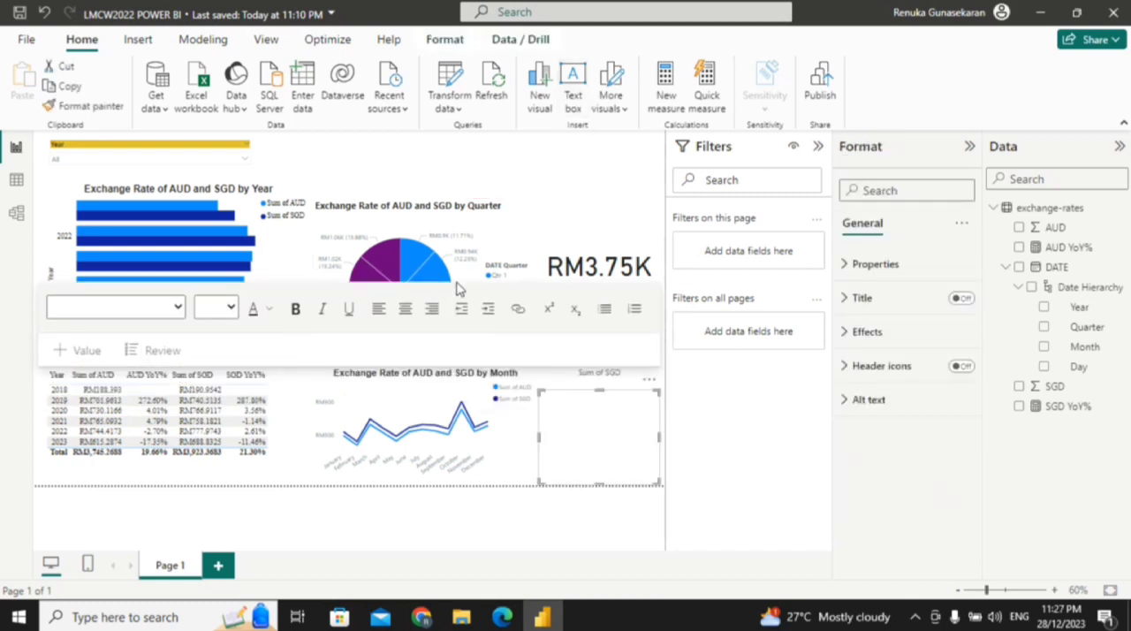
pyautogui.click(561, 411)
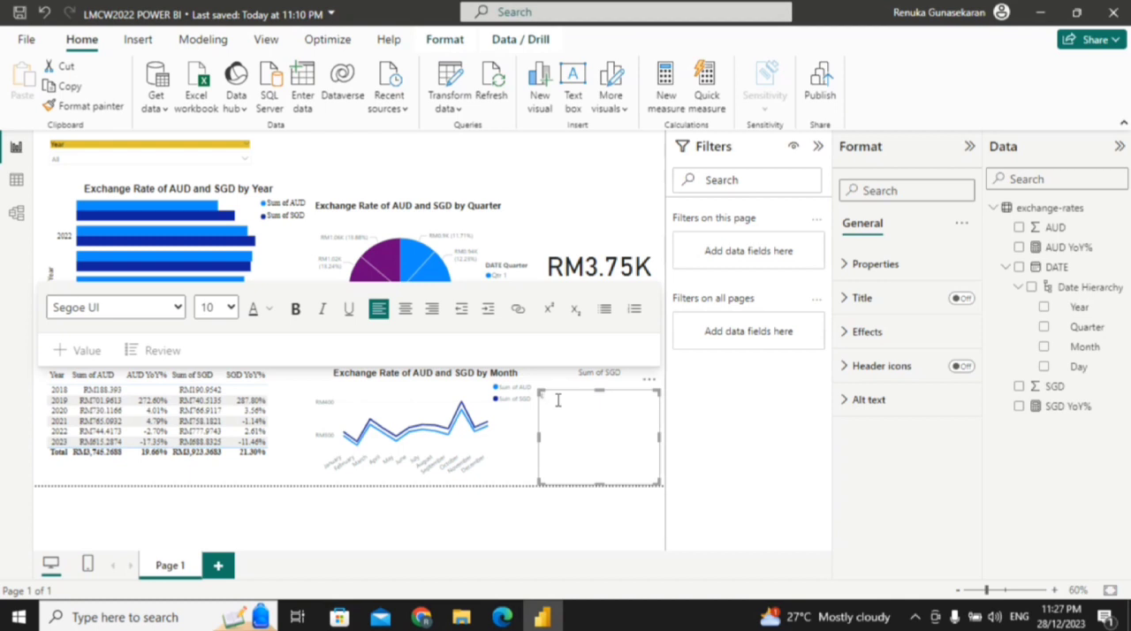
pyautogui.write('Exchange Rate of AUD and SGD')
# Step: Format all the text in the text box as bold Arial, size 28, centered
pyautogui.moveTo(634, 401); pyautogui.dragTo(540, 397)
pyautogui.click(538, 407)
pyautogui.moveTo(632, 398); pyautogui.dragTo(541, 397)
pyautogui.click(538, 399)
pyautogui.moveTo(638, 397); pyautogui.dragTo(539, 398)
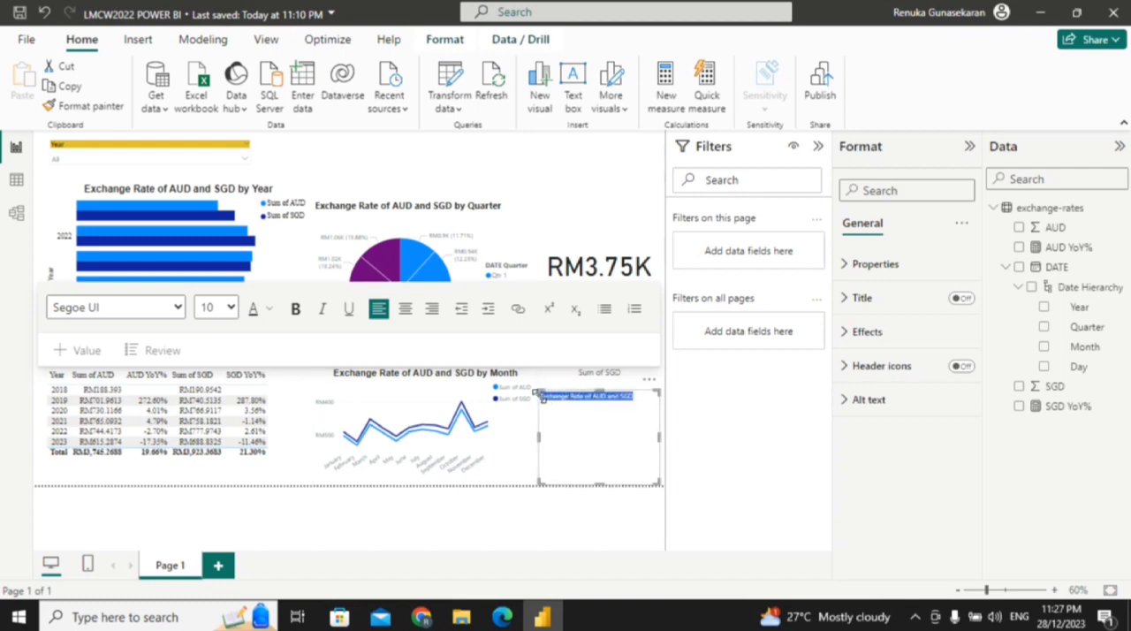
pyautogui.click(177, 308)
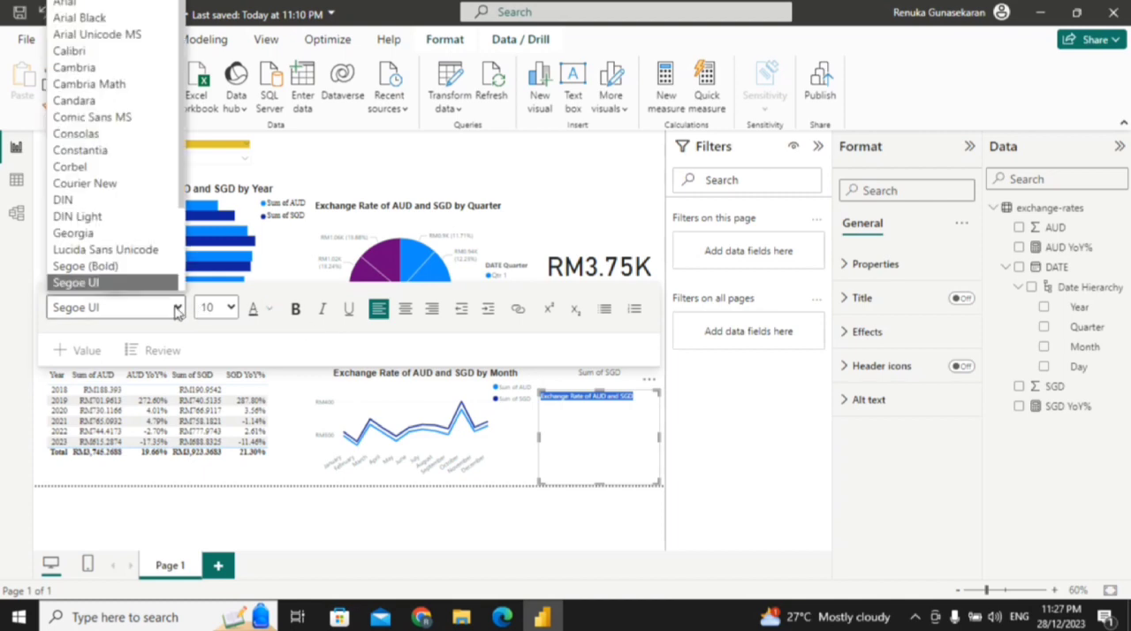
pyautogui.click(156, 10)
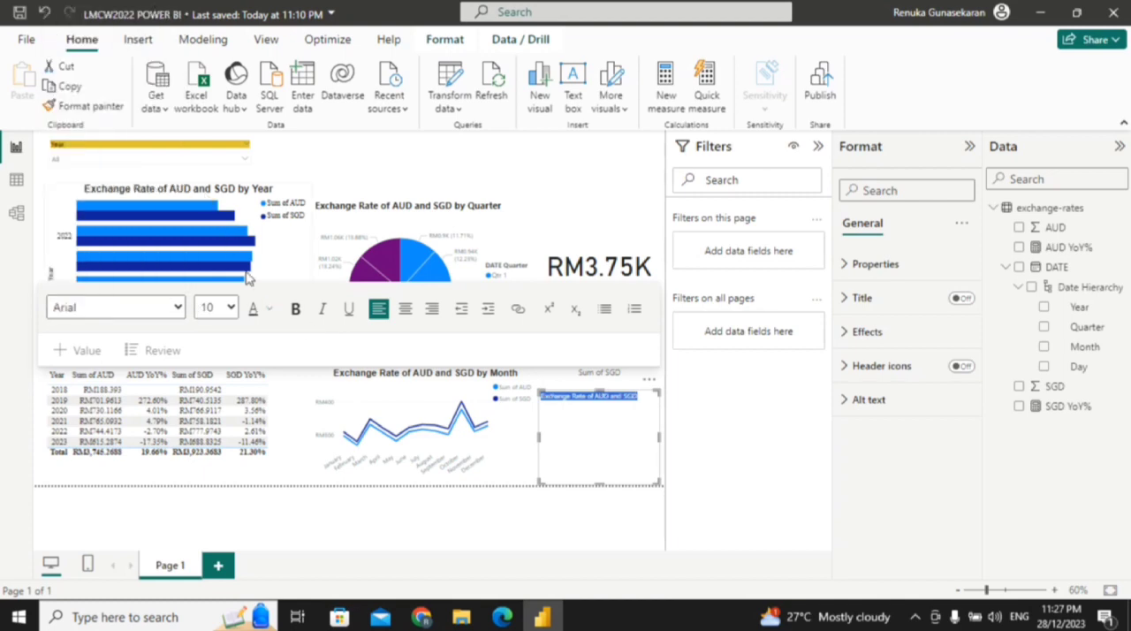
pyautogui.click(230, 308)
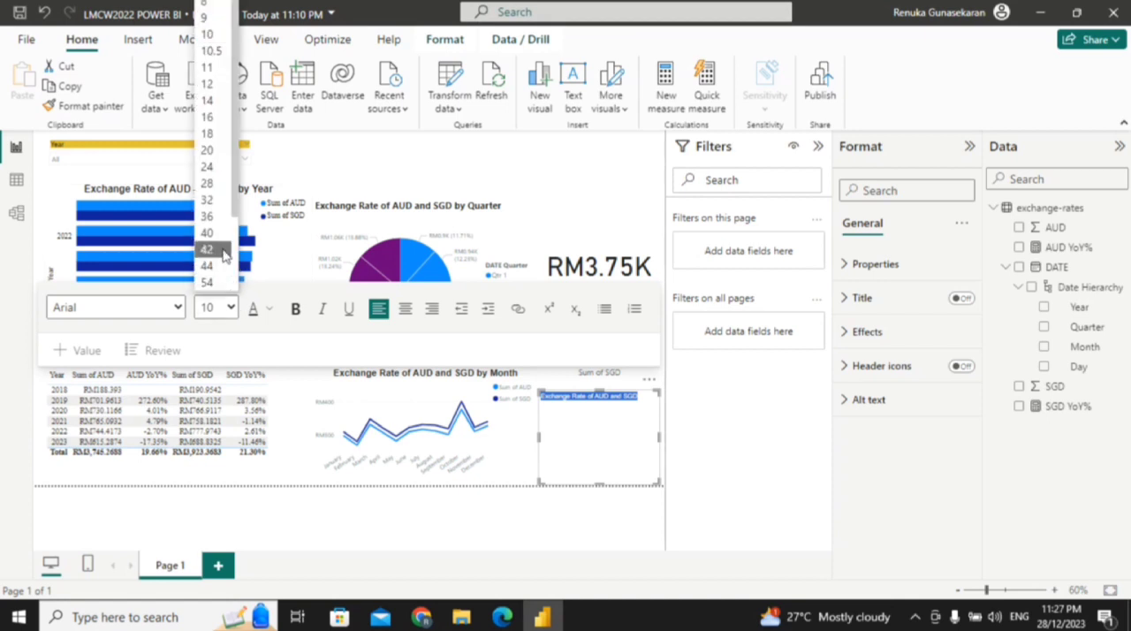
pyautogui.click(209, 184)
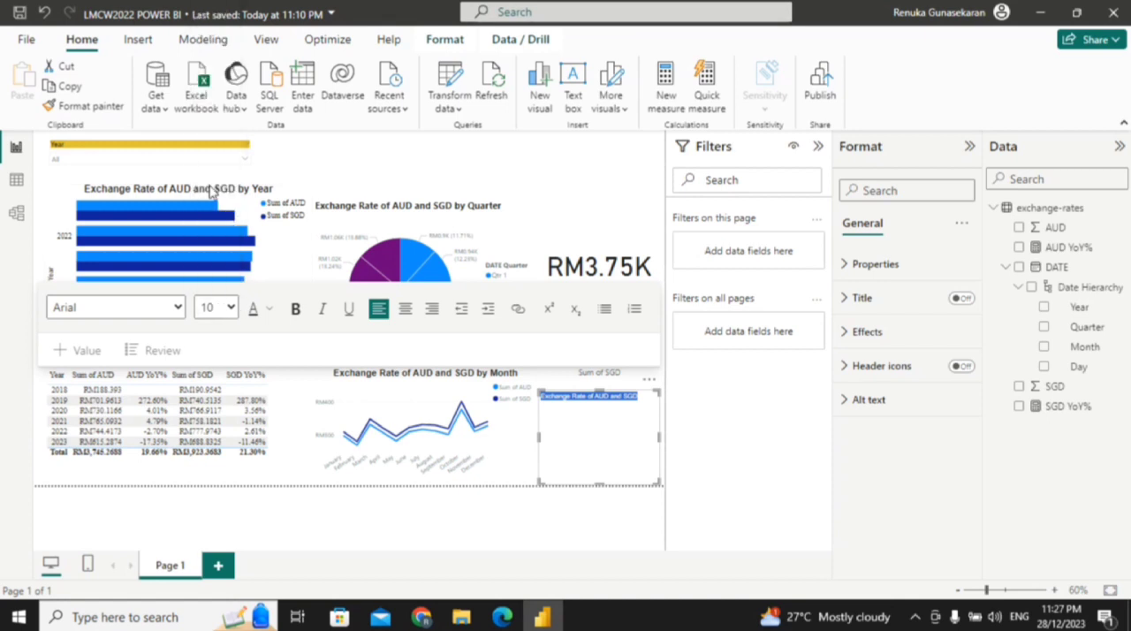
pyautogui.click(295, 311)
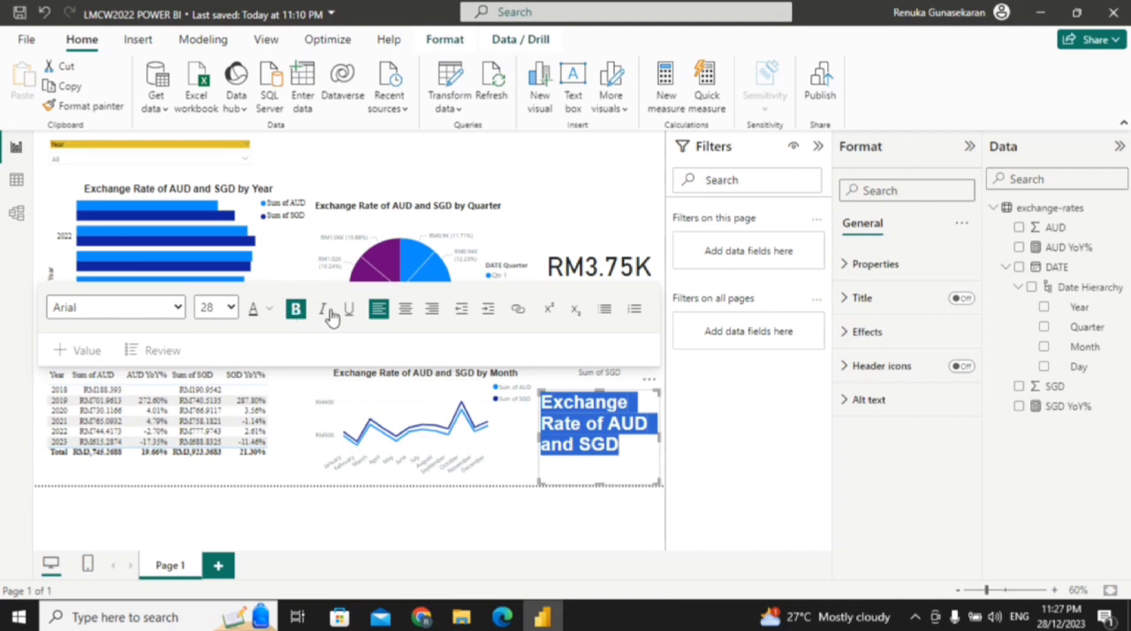
pyautogui.click(402, 313)
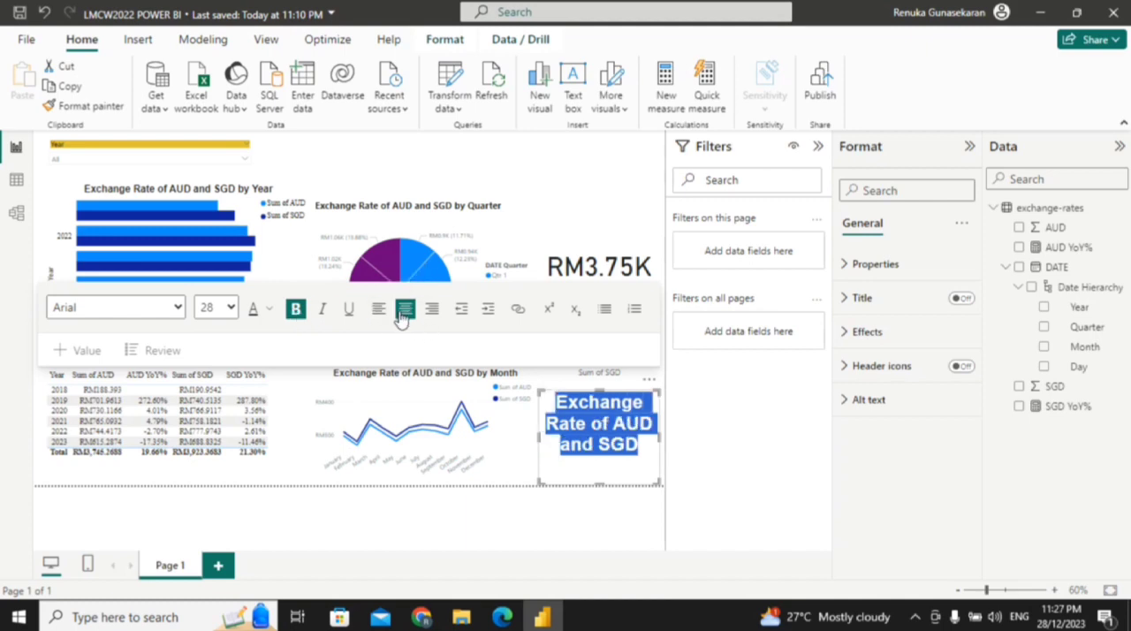
# Step: Resize the text box to fit its text on one line and place it as the page heading beside the Year slicer
pyautogui.moveTo(539, 438); pyautogui.dragTo(343, 422)
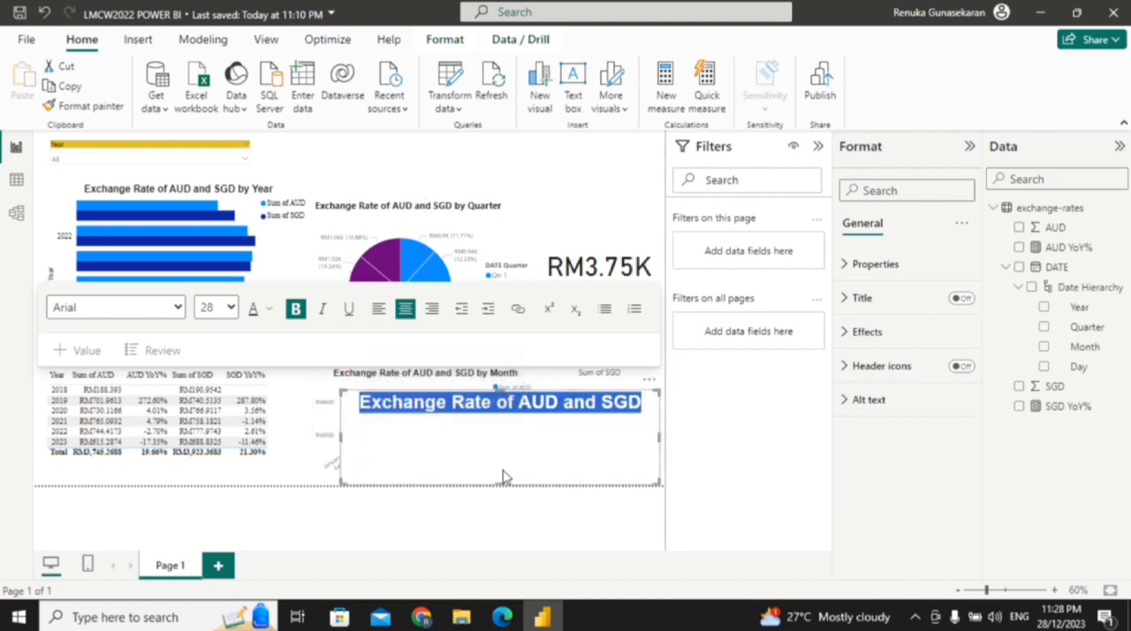
pyautogui.moveTo(496, 484); pyautogui.dragTo(499, 422)
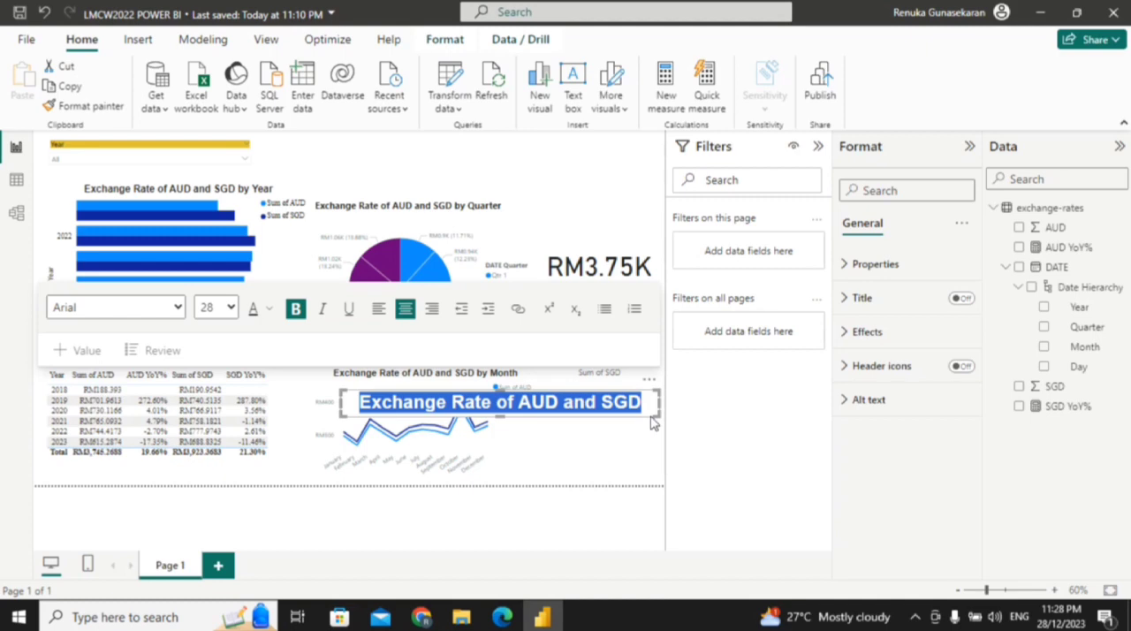
pyautogui.moveTo(652, 423); pyautogui.dragTo(561, 167)
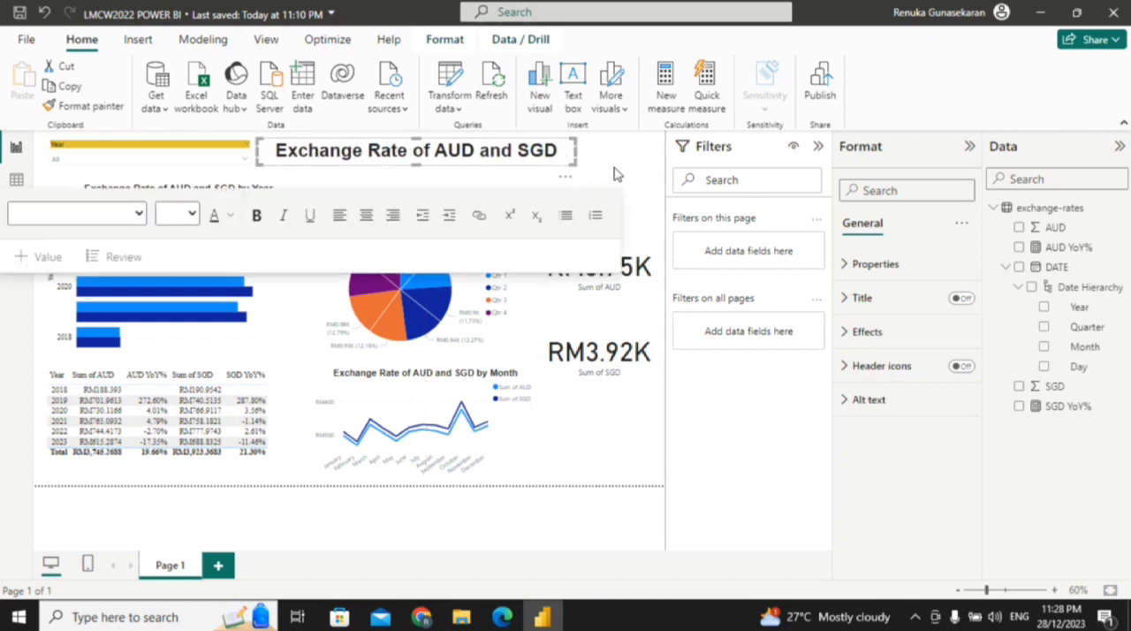
pyautogui.click(642, 155)
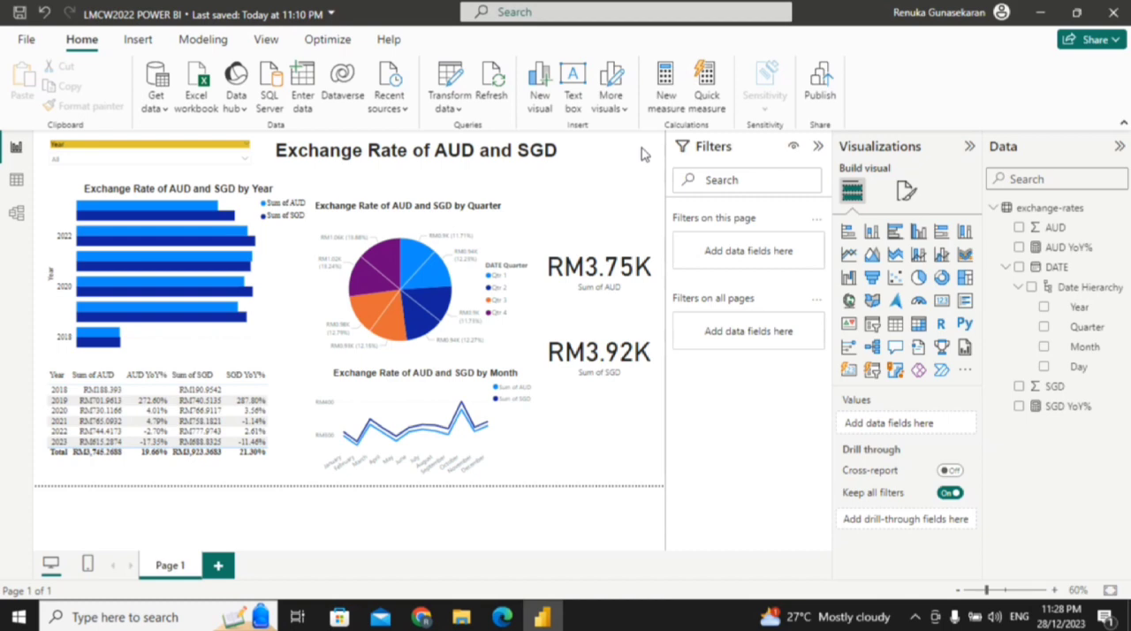
# Step: Publish the report to My workspace, saving the changes and replacing the existing LMCW2022 POWER BI dataset
pyautogui.click(813, 106)
pyautogui.click(821, 93)
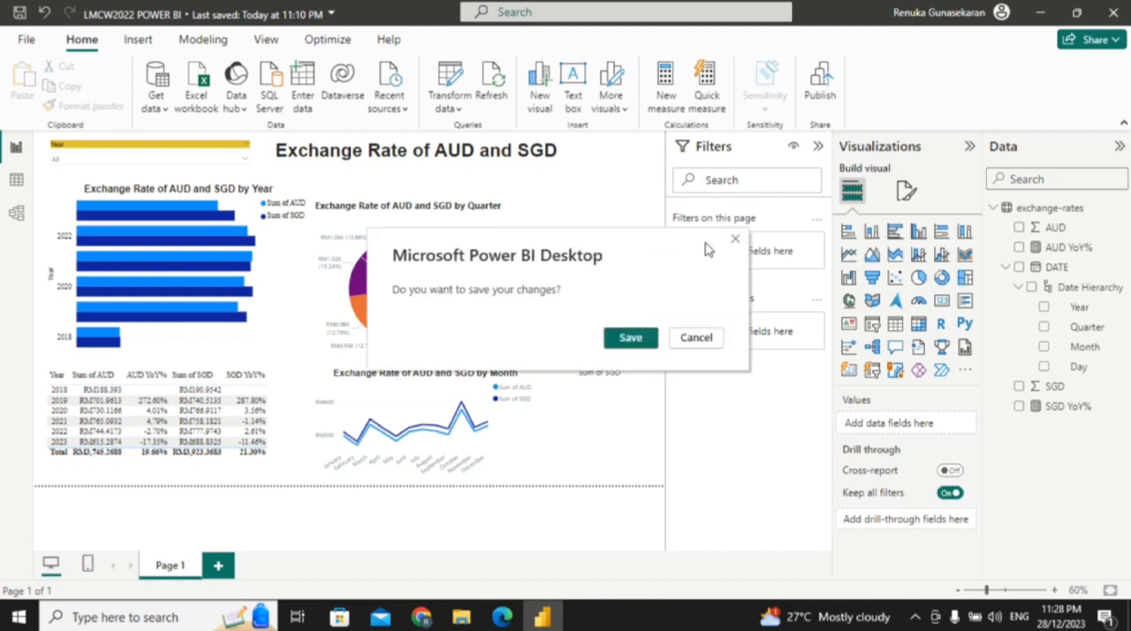
pyautogui.click(624, 340)
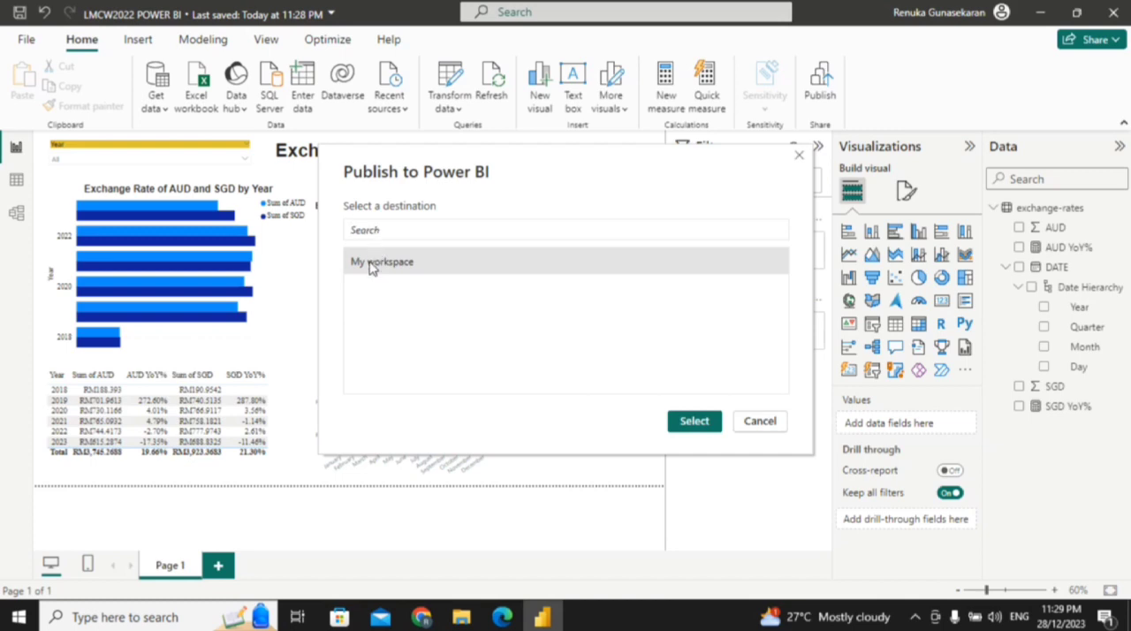
pyautogui.click(697, 422)
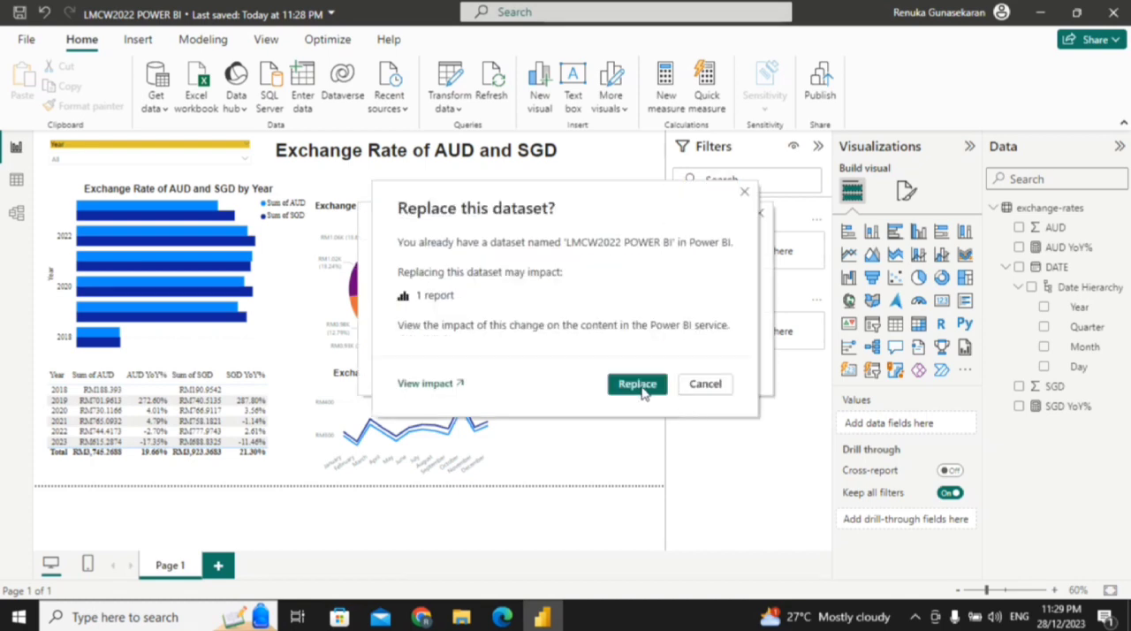
pyautogui.click(637, 384)
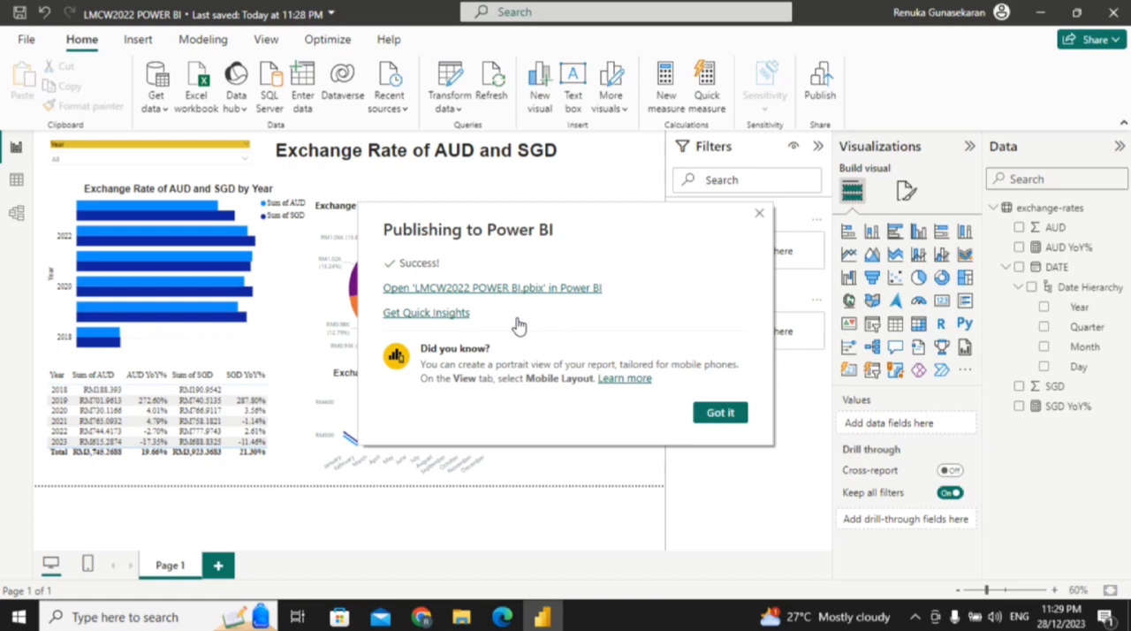
# Step: Switch to the browser by opening the published LMCW2022 POWER BI report in the Power BI service, and close the older report tab
pyautogui.click(466, 289)
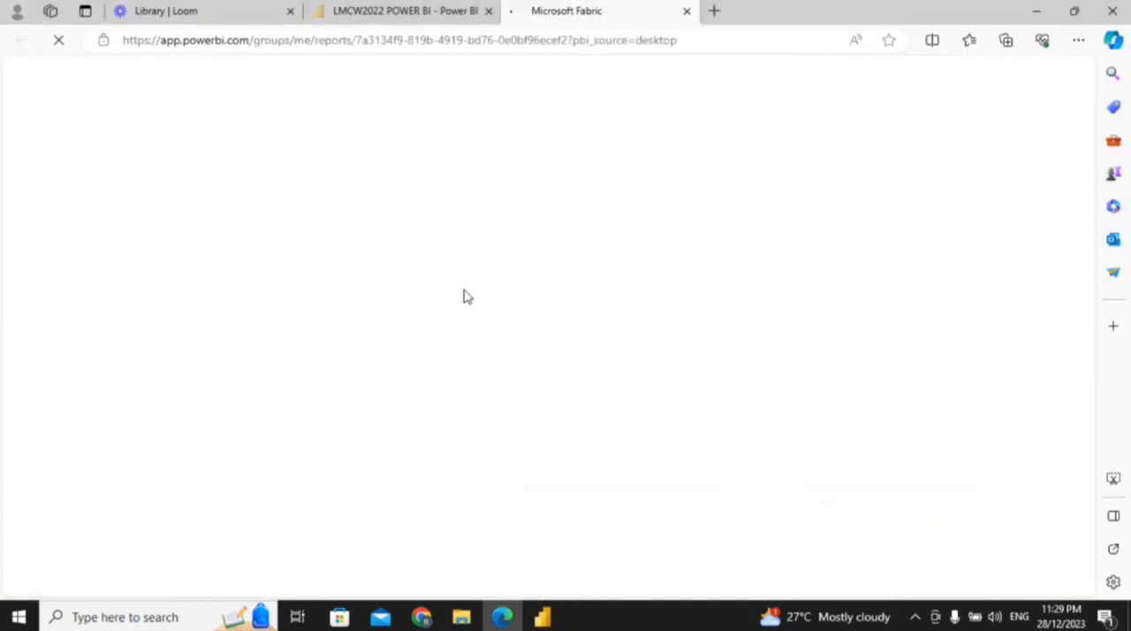
pyautogui.click(488, 11)
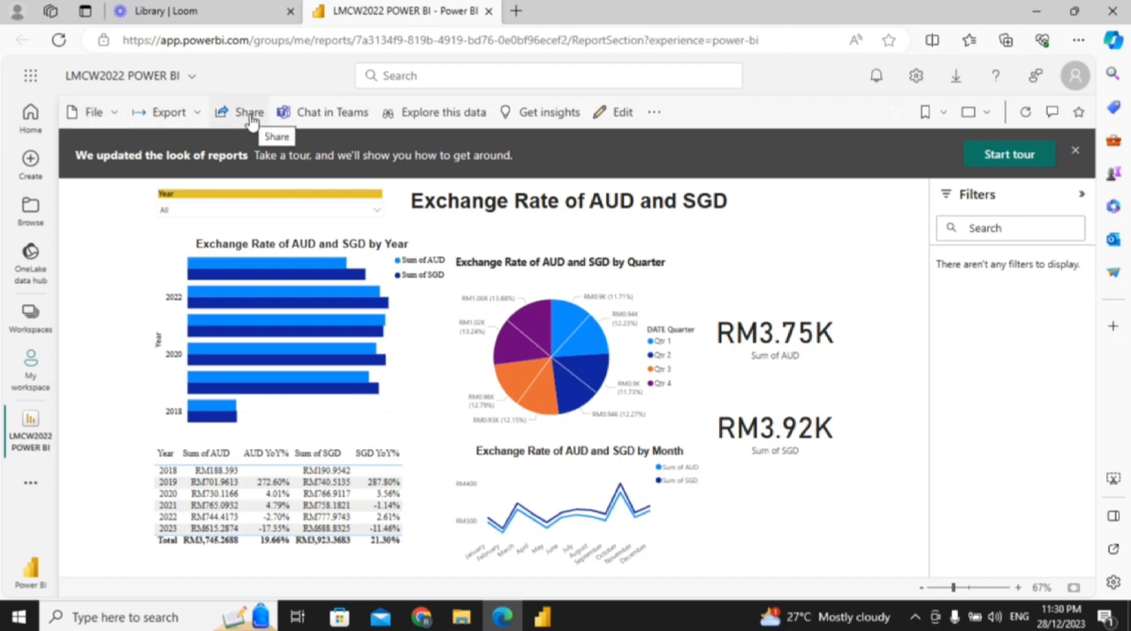
pyautogui.click(111, 120)
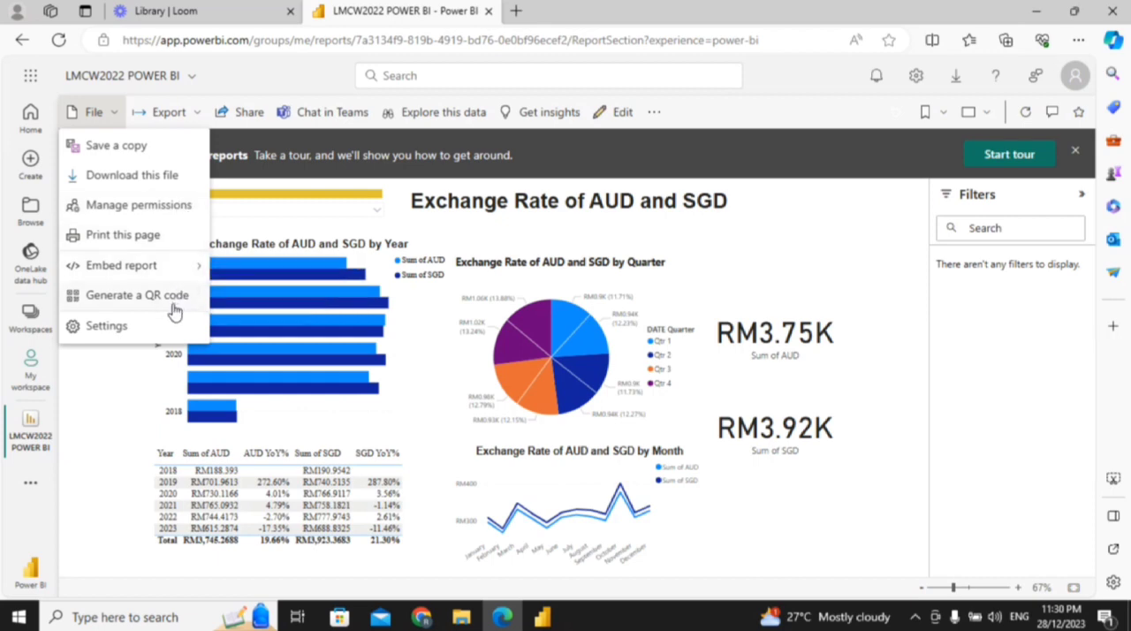
pyautogui.click(185, 120)
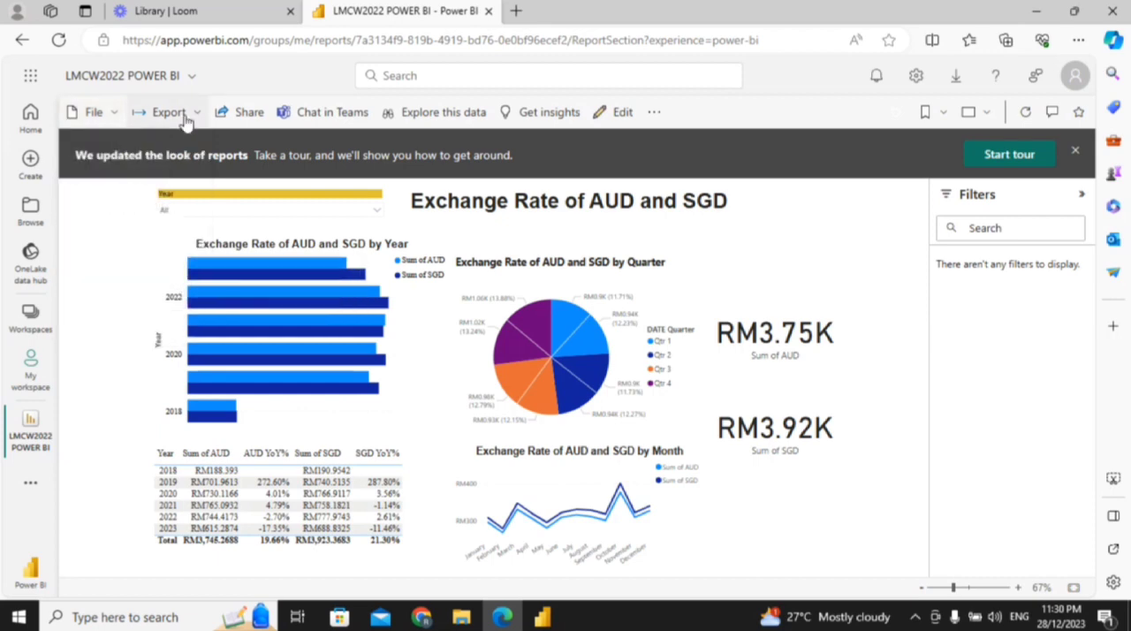
pyautogui.click(185, 119)
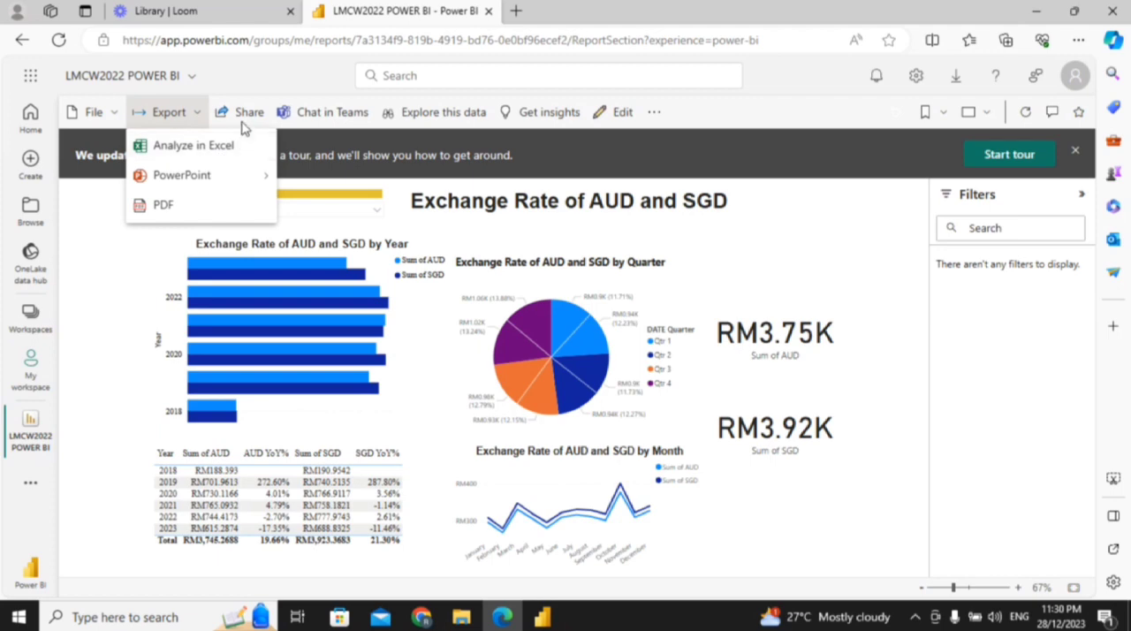
pyautogui.click(114, 323)
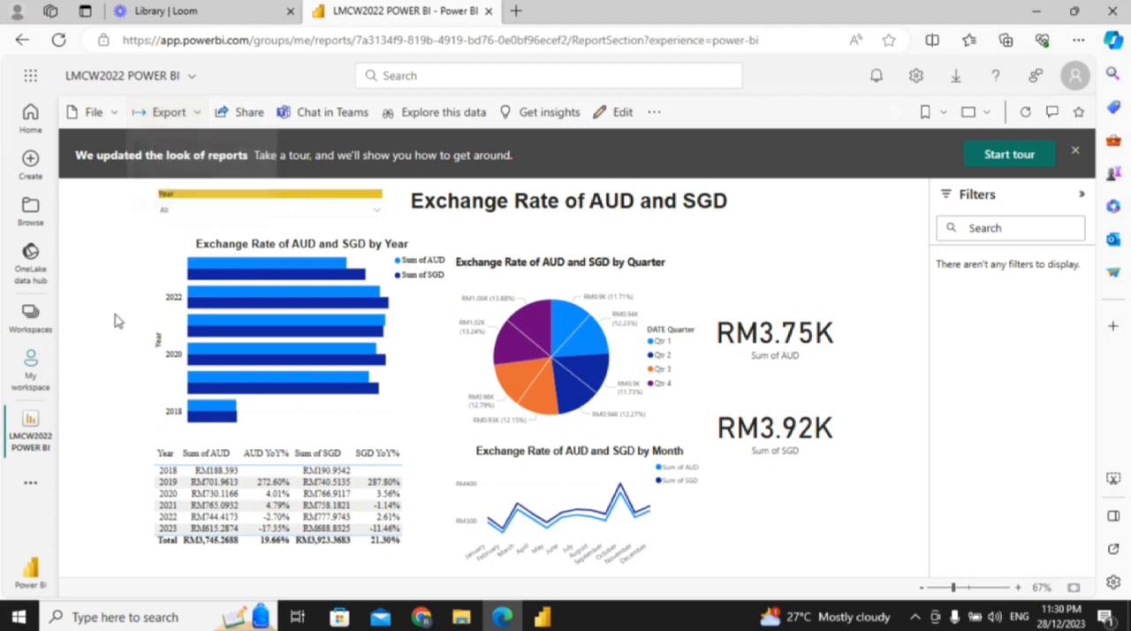